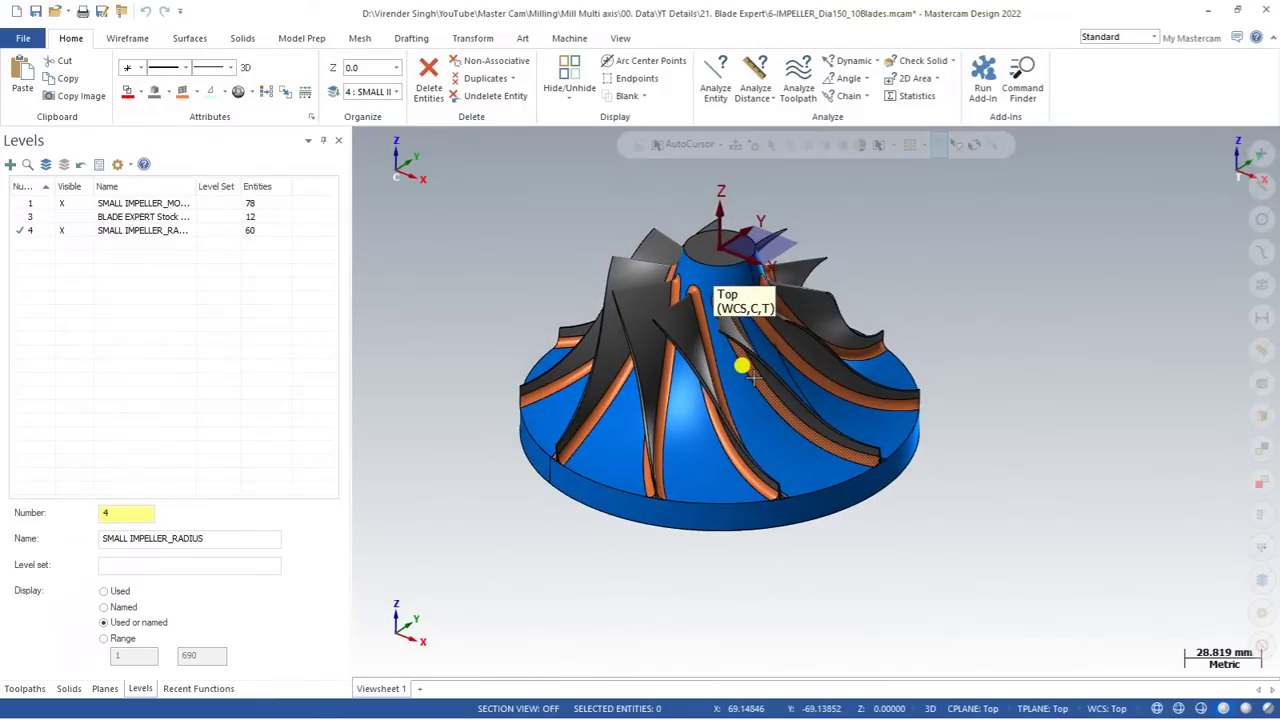
Step: Examine the impeller model's blades, fillets and hub from several angles
{"action": "middle_click_drag", "start_coordinate": [754, 377], "coordinate": [781, 409]}
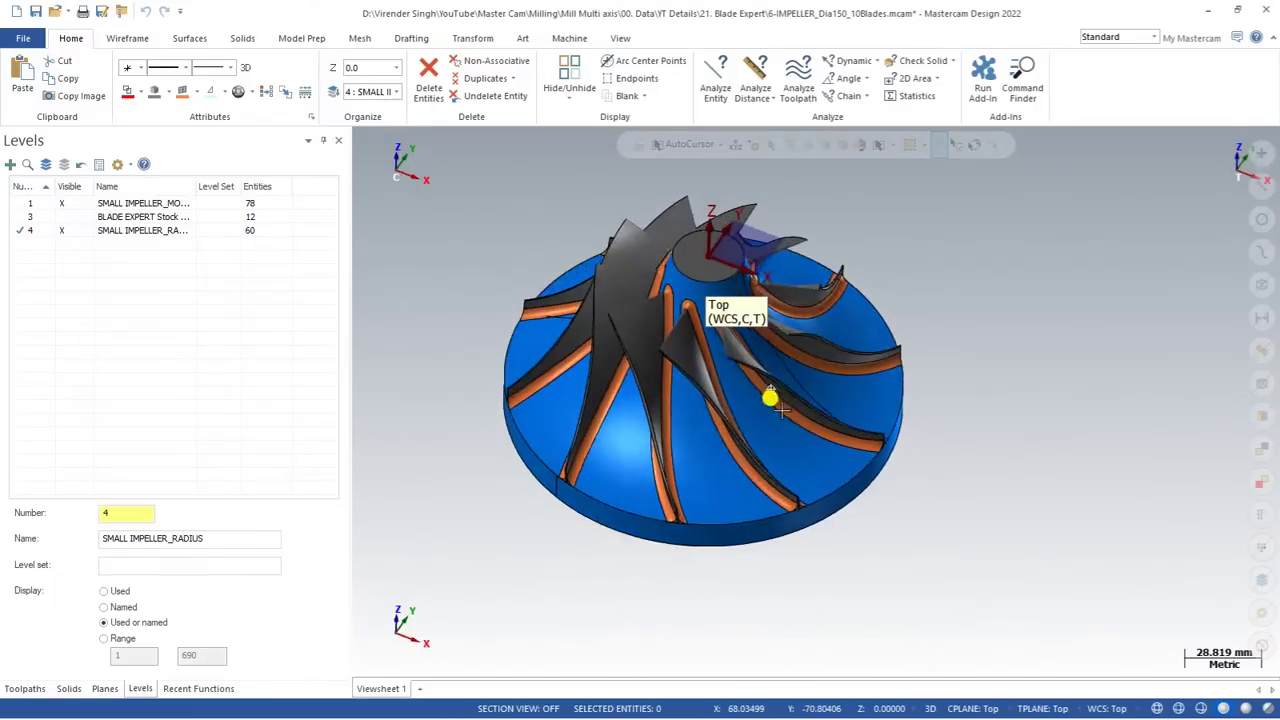
{"action": "scroll", "coordinate": [727, 321], "scroll_direction": "up", "scroll_amount": 2}
{"action": "mouse_move", "coordinate": [712, 358]}
{"action": "middle_mouse_down"}
{"action": "mouse_move", "coordinate": [727, 342]}
{"action": "mouse_move", "coordinate": [680, 301]}
{"action": "mouse_move", "coordinate": [717, 349]}
{"action": "middle_mouse_up"}
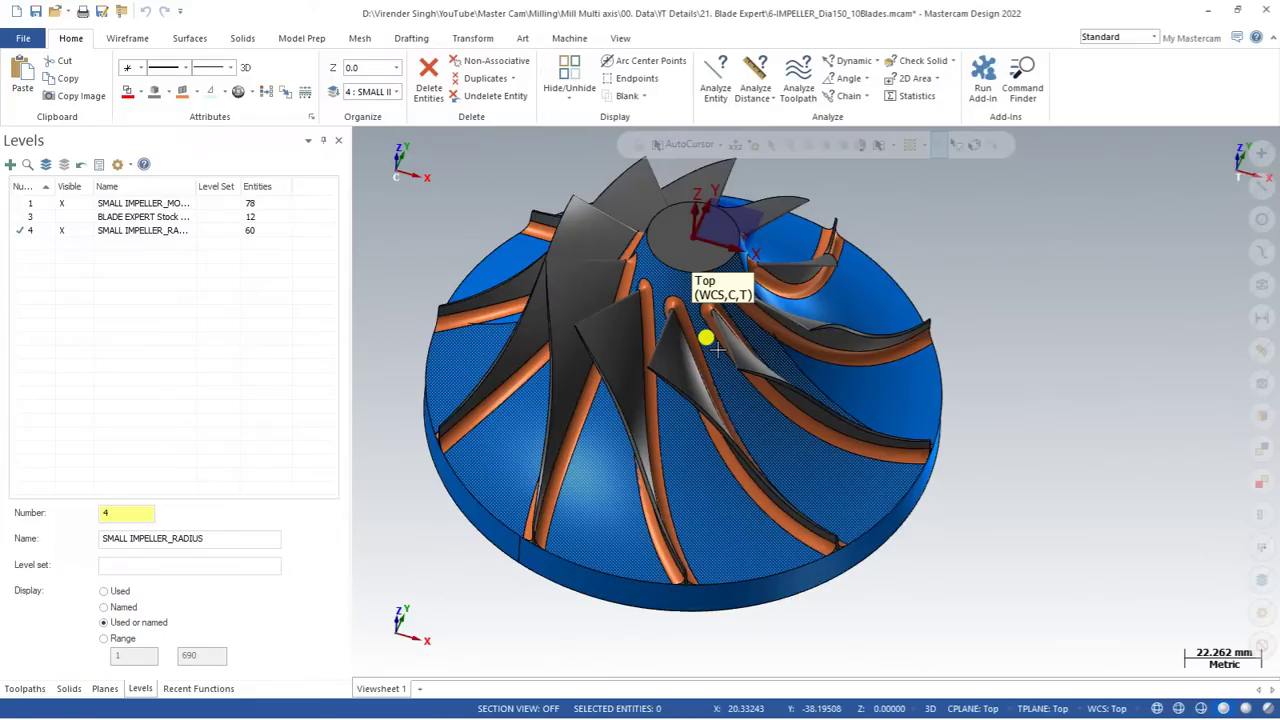
{"action": "middle_click_drag", "start_coordinate": [716, 348], "coordinate": [700, 342]}
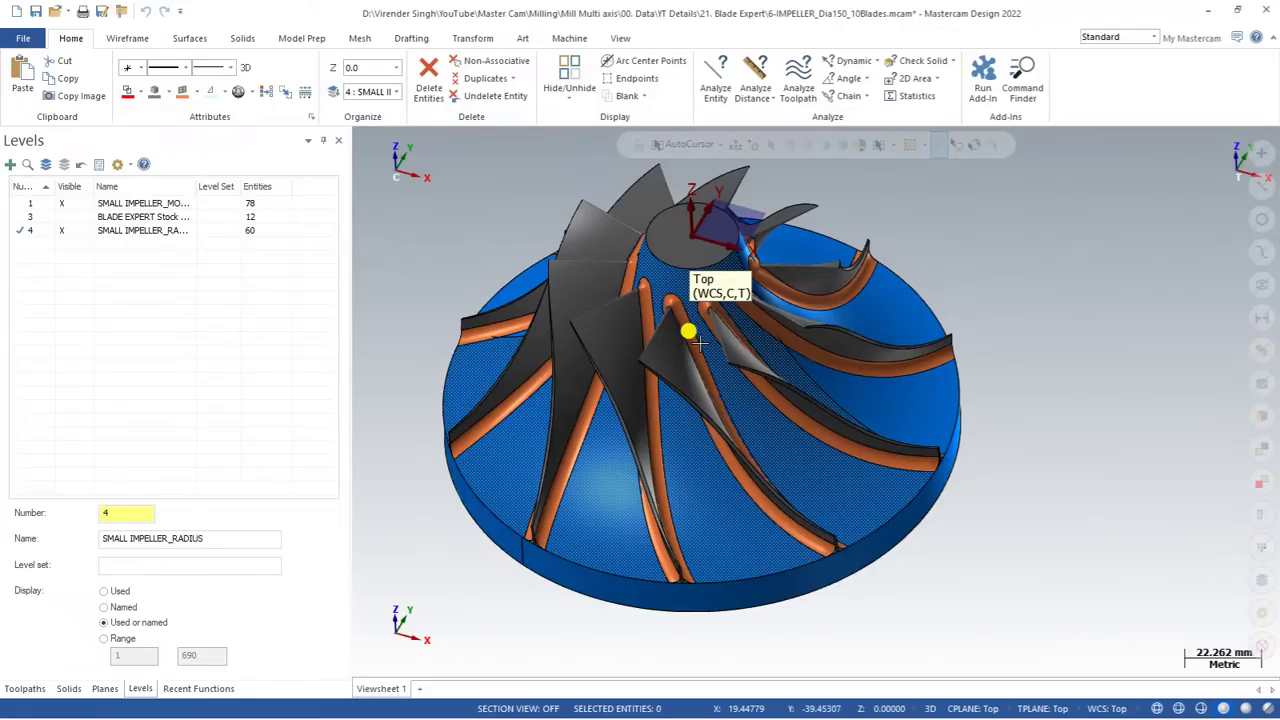
{"action": "scroll", "coordinate": [620, 300], "scroll_direction": "down", "scroll_amount": 2}
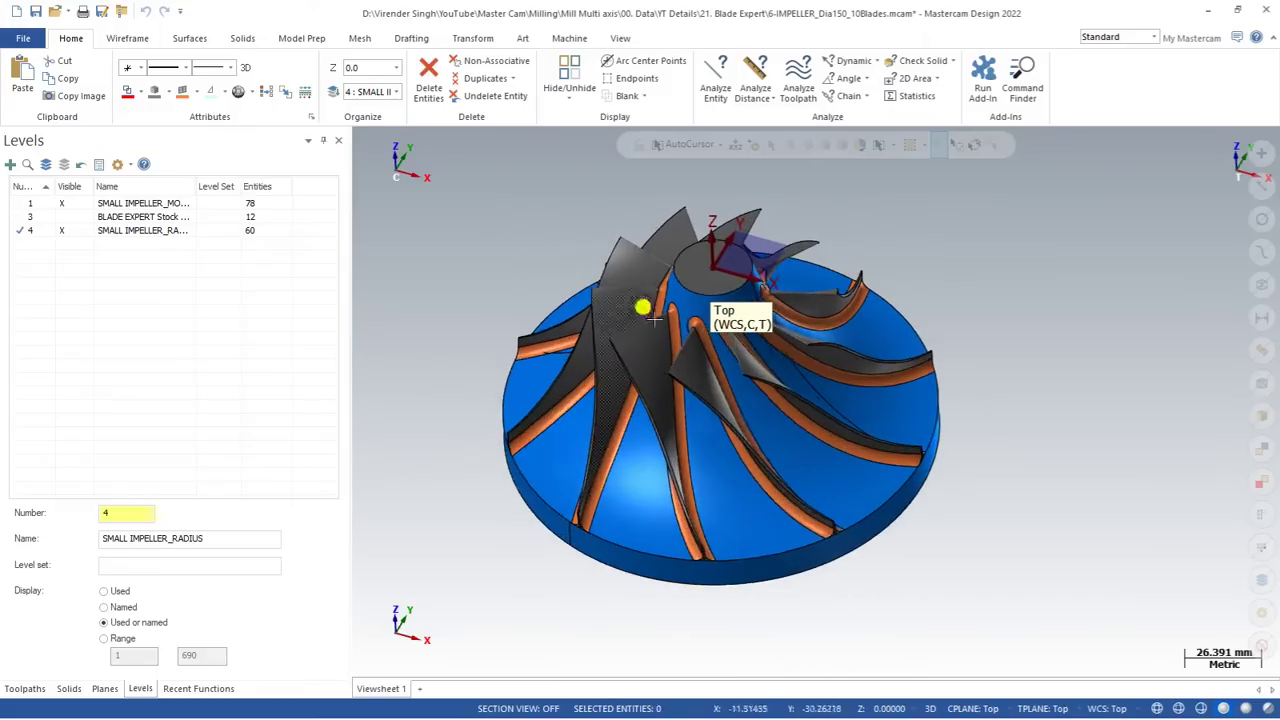
{"action": "middle_click_drag", "start_coordinate": [684, 334], "coordinate": [734, 346]}
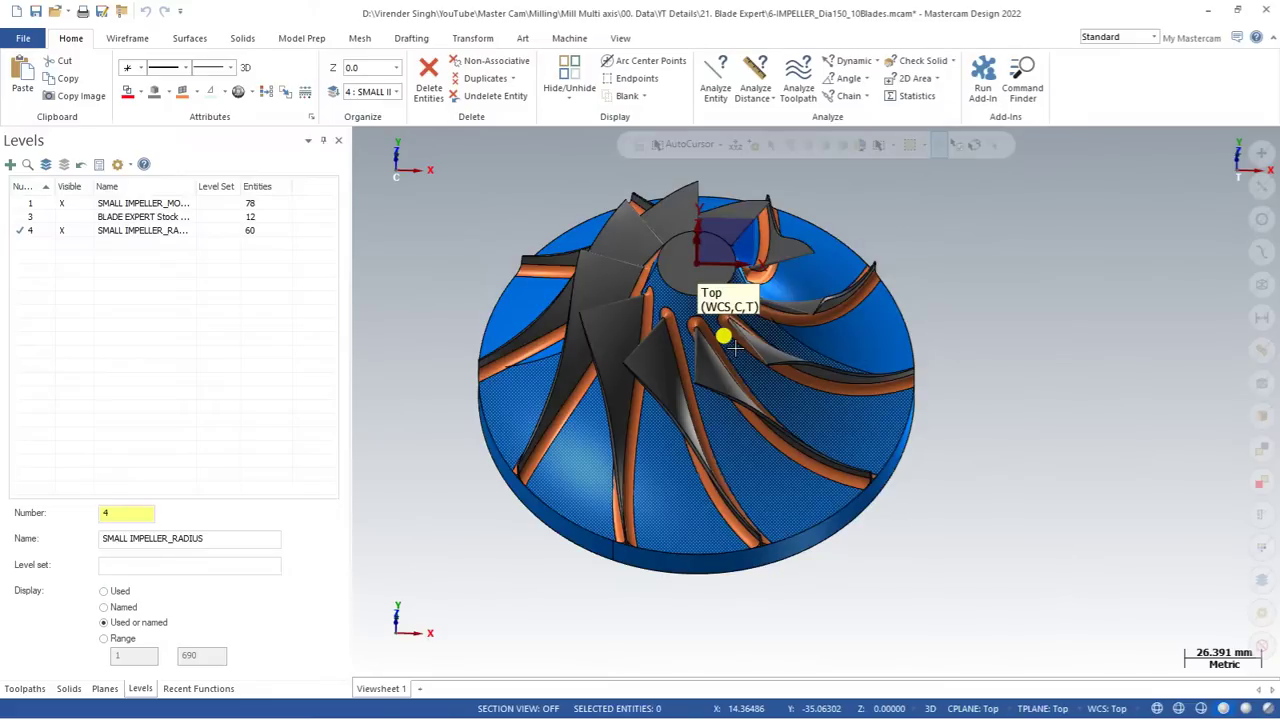
{"action": "middle_click_drag", "start_coordinate": [735, 347], "coordinate": [662, 293]}
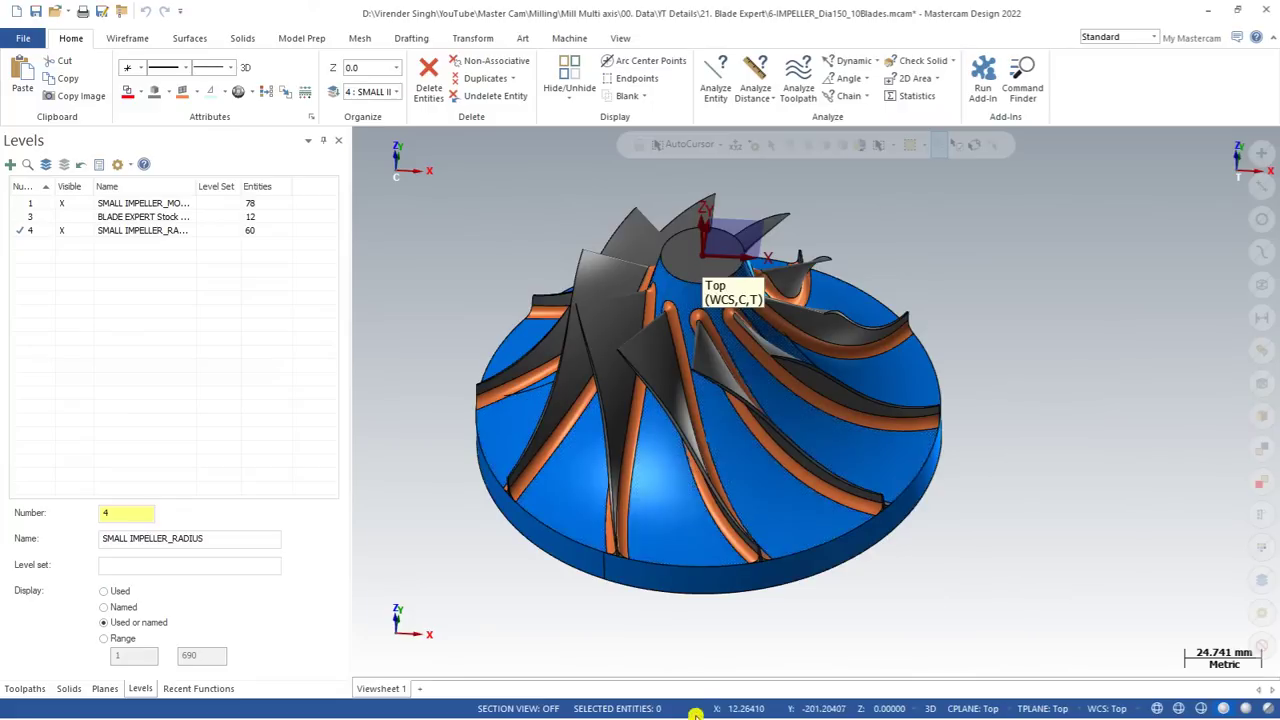
{"action": "key", "text": "super"}
{"action": "key", "text": "super"}
{"action": "middle_click_drag", "start_coordinate": [962, 468], "coordinate": [802, 430]}
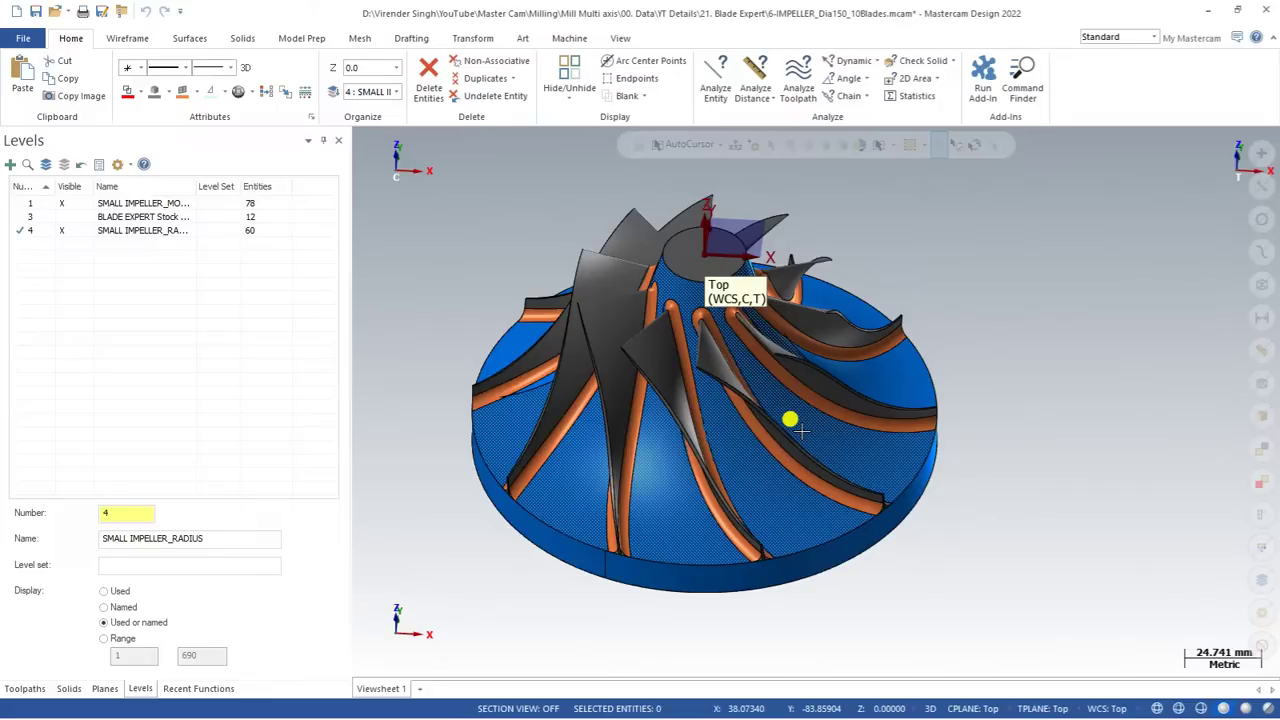
{"action": "mouse_move", "coordinate": [802, 430]}
{"action": "middle_mouse_down"}
{"action": "mouse_move", "coordinate": [741, 401]}
{"action": "mouse_move", "coordinate": [763, 424]}
{"action": "mouse_move", "coordinate": [730, 303]}
{"action": "mouse_move", "coordinate": [757, 340]}
{"action": "middle_mouse_up"}
{"action": "scroll", "coordinate": [730, 305], "scroll_direction": "up", "scroll_amount": 2}
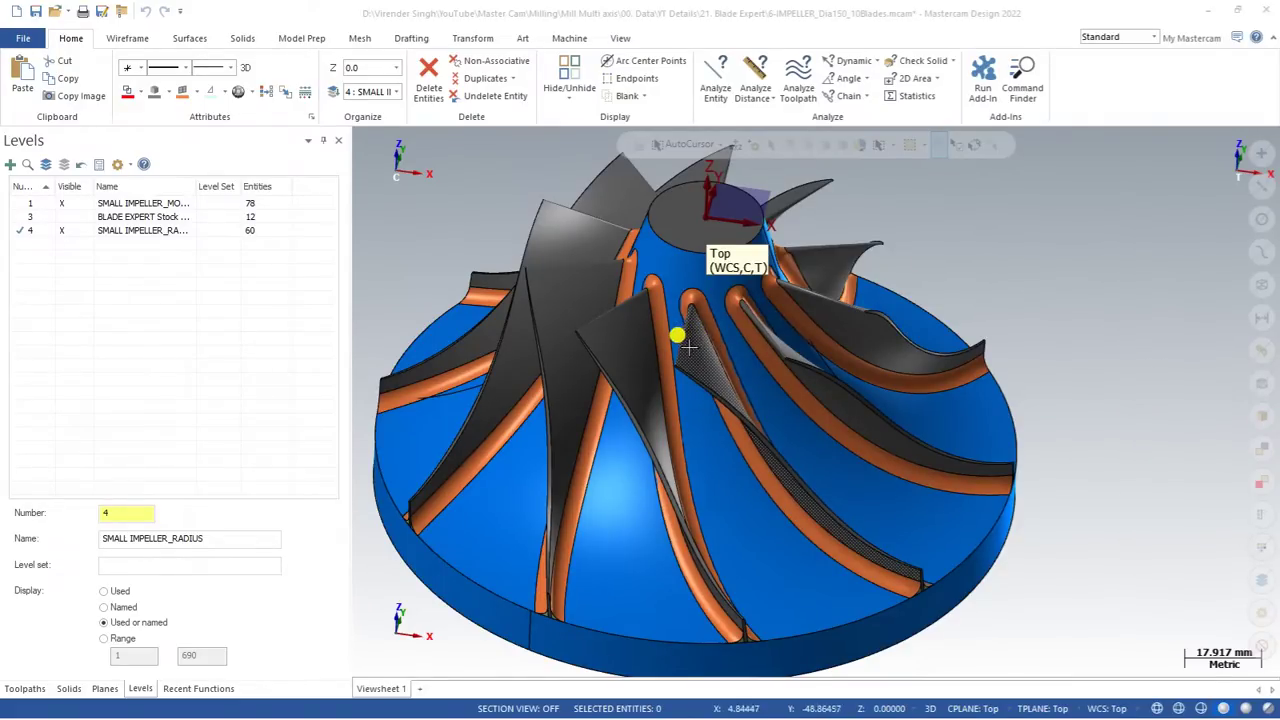
Step: Switch to the Blade Toolpaths.PNG image and read the part definitions of hub, blades, fillets, splitter and shroud
{"action": "key", "text": "super+Tab"}
{"action": "left_click", "coordinate": [617, 190]}
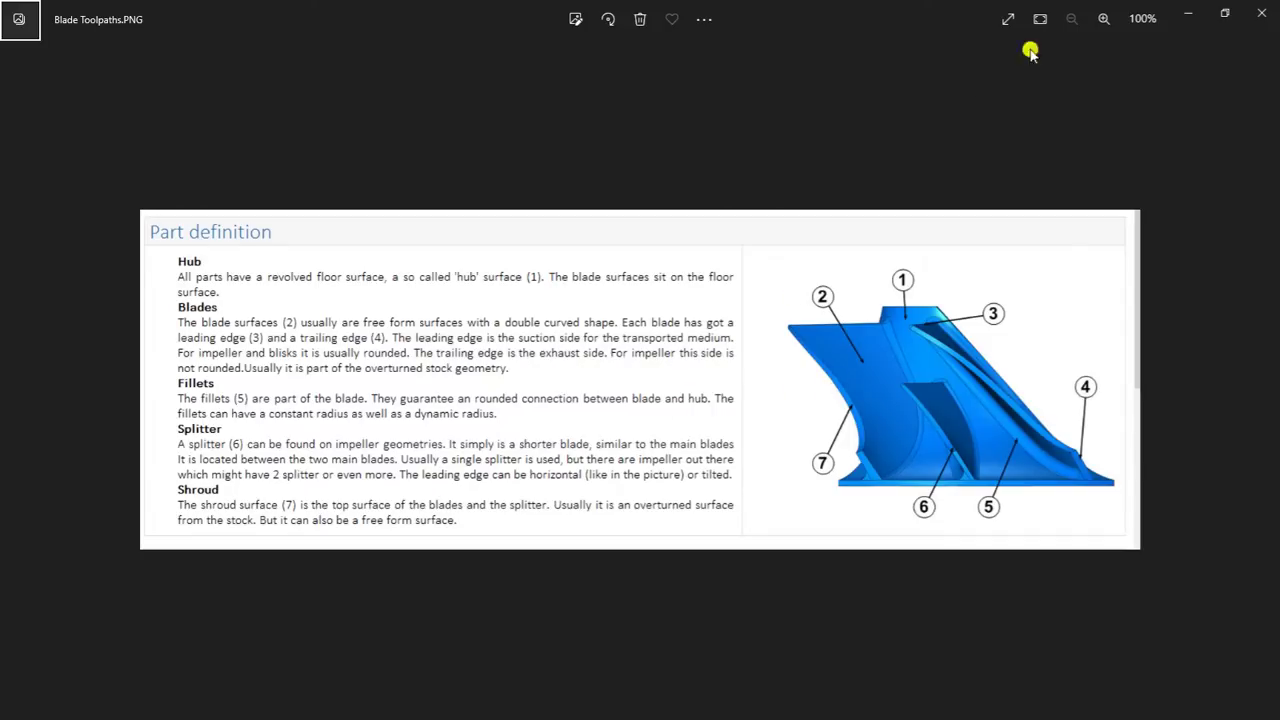
{"action": "left_click", "coordinate": [1188, 13]}
Step: Examine the hub surface, a blade and the blade fillets on the impeller up close
{"action": "middle_click_drag", "start_coordinate": [737, 487], "coordinate": [609, 452]}
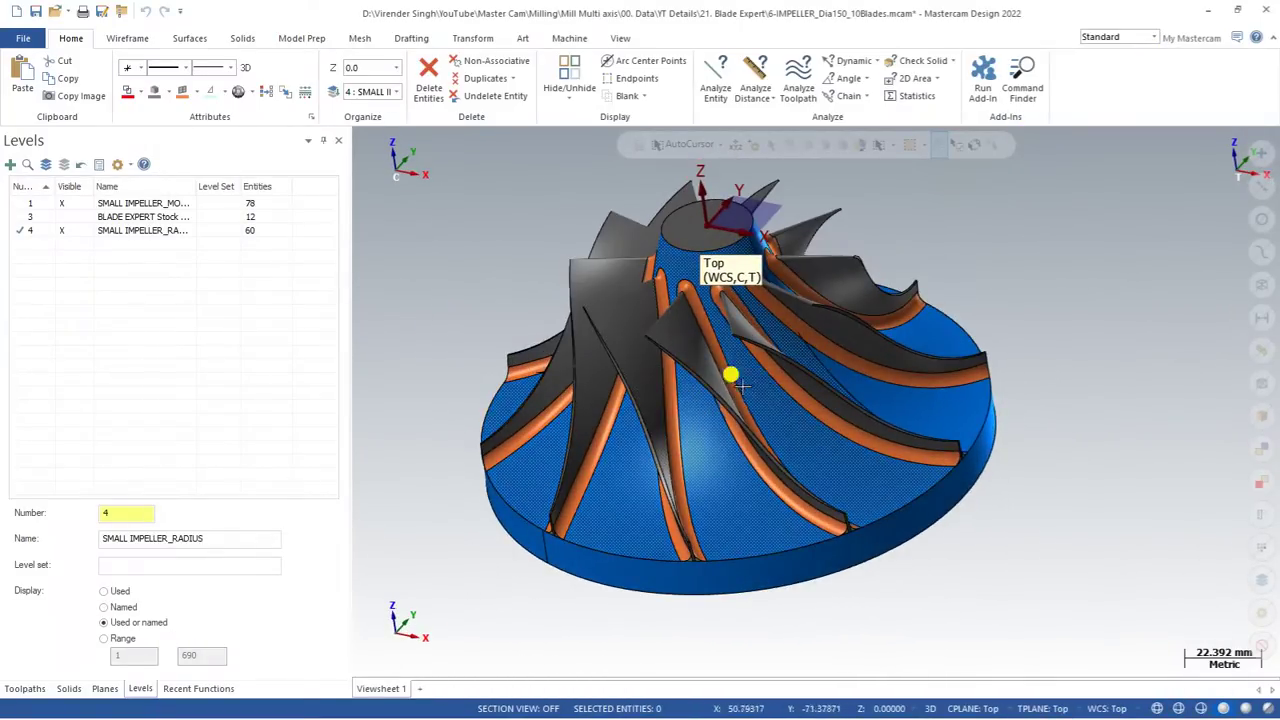
{"action": "left_click", "coordinate": [795, 440]}
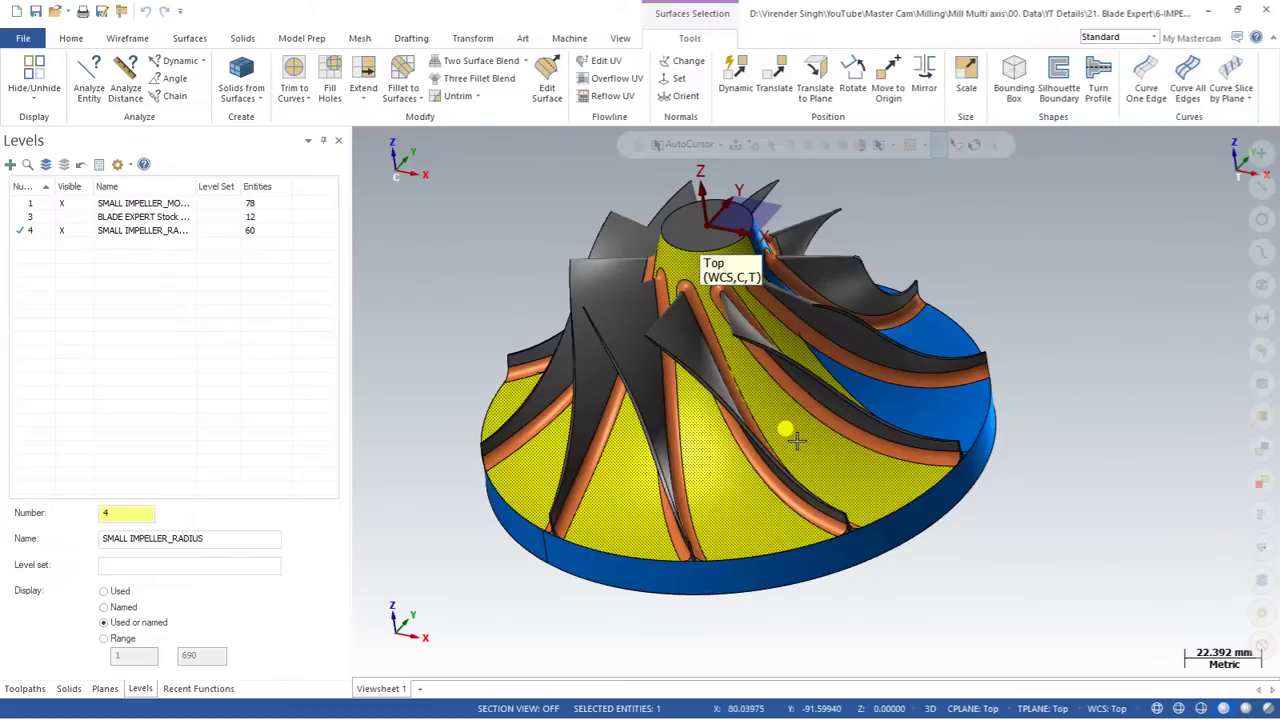
{"action": "left_click", "coordinate": [797, 440]}
{"action": "middle_click_drag", "start_coordinate": [797, 440], "coordinate": [688, 355]}
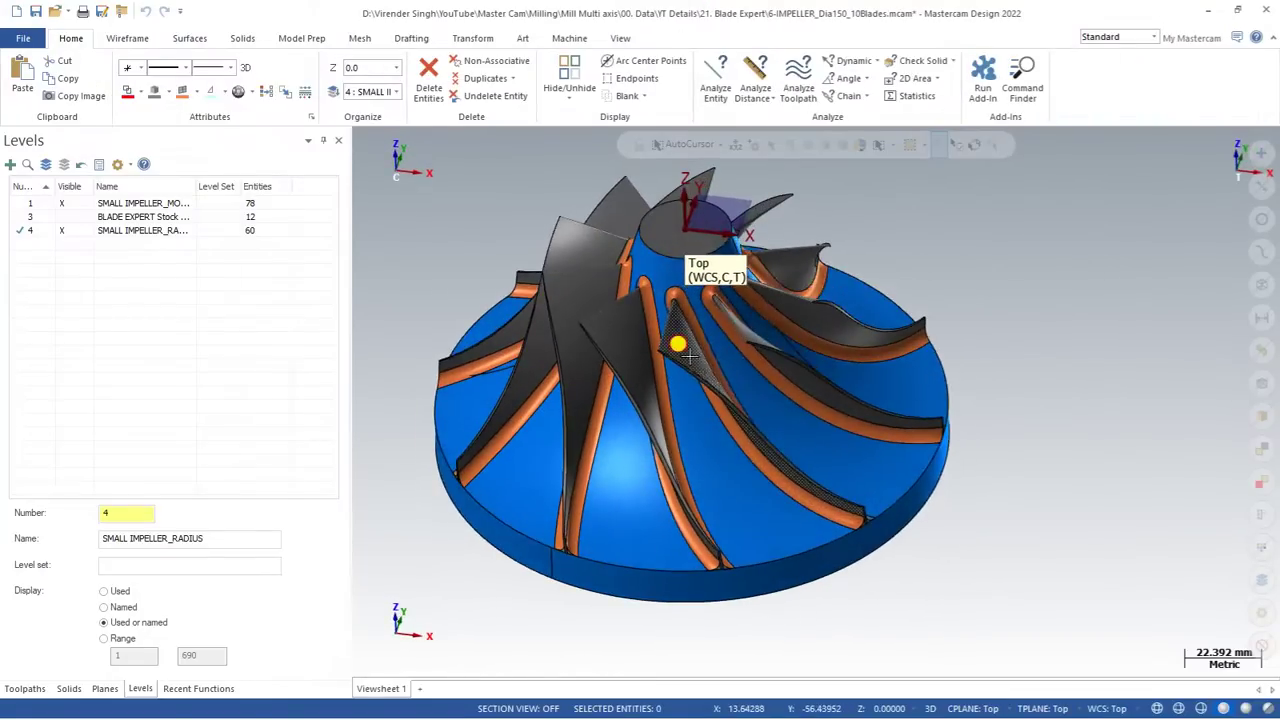
{"action": "left_click", "coordinate": [688, 355]}
{"action": "scroll", "coordinate": [682, 350], "scroll_direction": "up", "scroll_amount": 3}
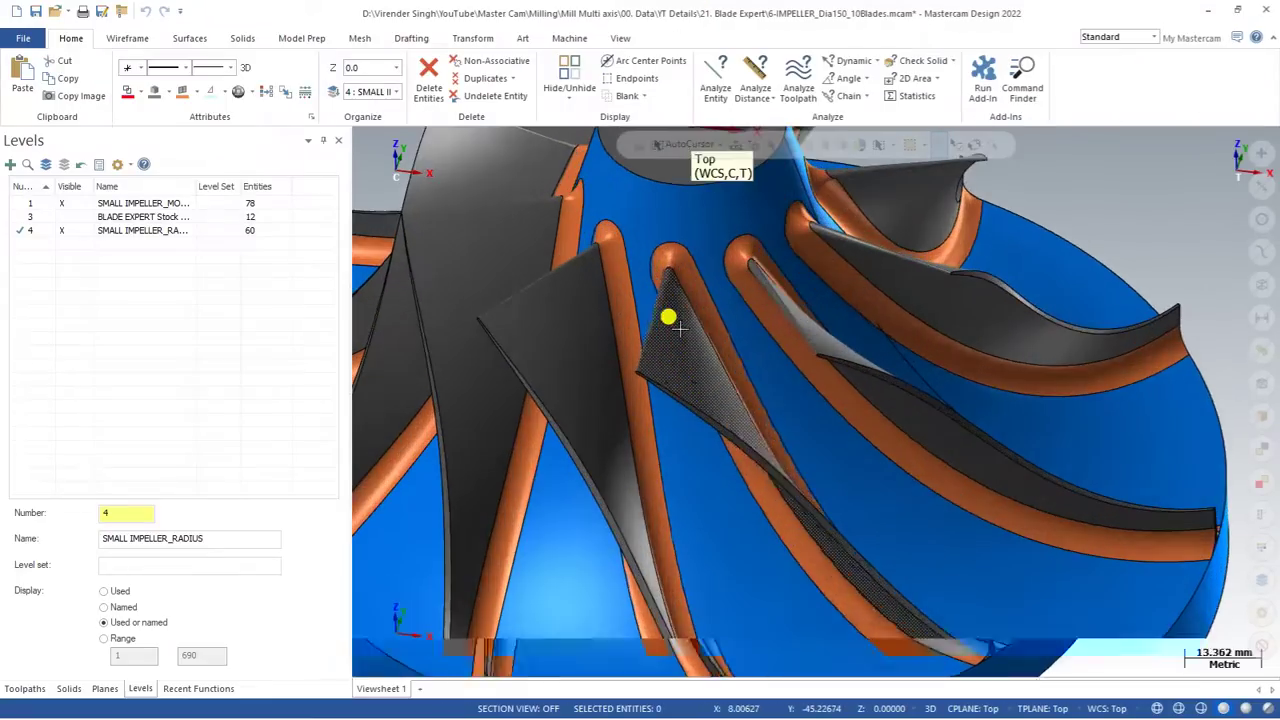
{"action": "left_click", "coordinate": [701, 311]}
{"action": "scroll", "coordinate": [690, 353], "scroll_direction": "down", "scroll_amount": 3}
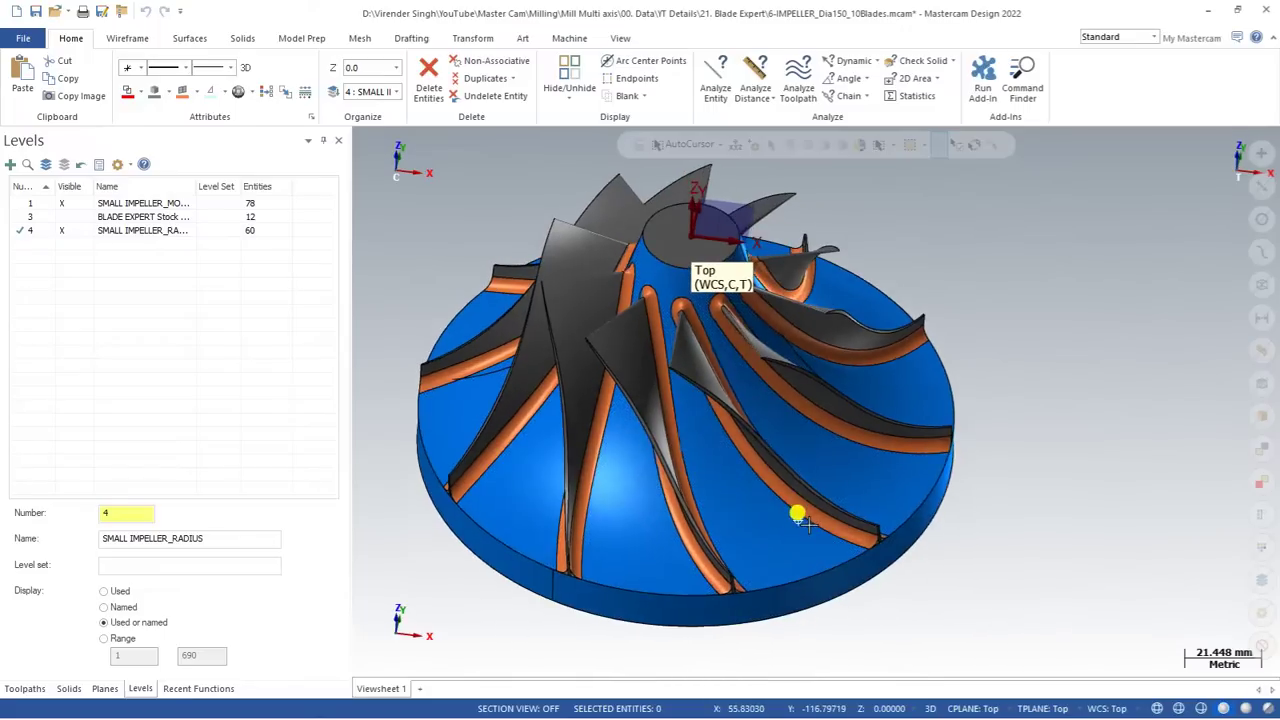
{"action": "scroll", "coordinate": [737, 563], "scroll_direction": "up", "scroll_amount": 4}
{"action": "scroll", "coordinate": [705, 495], "scroll_direction": "down", "scroll_amount": 5}
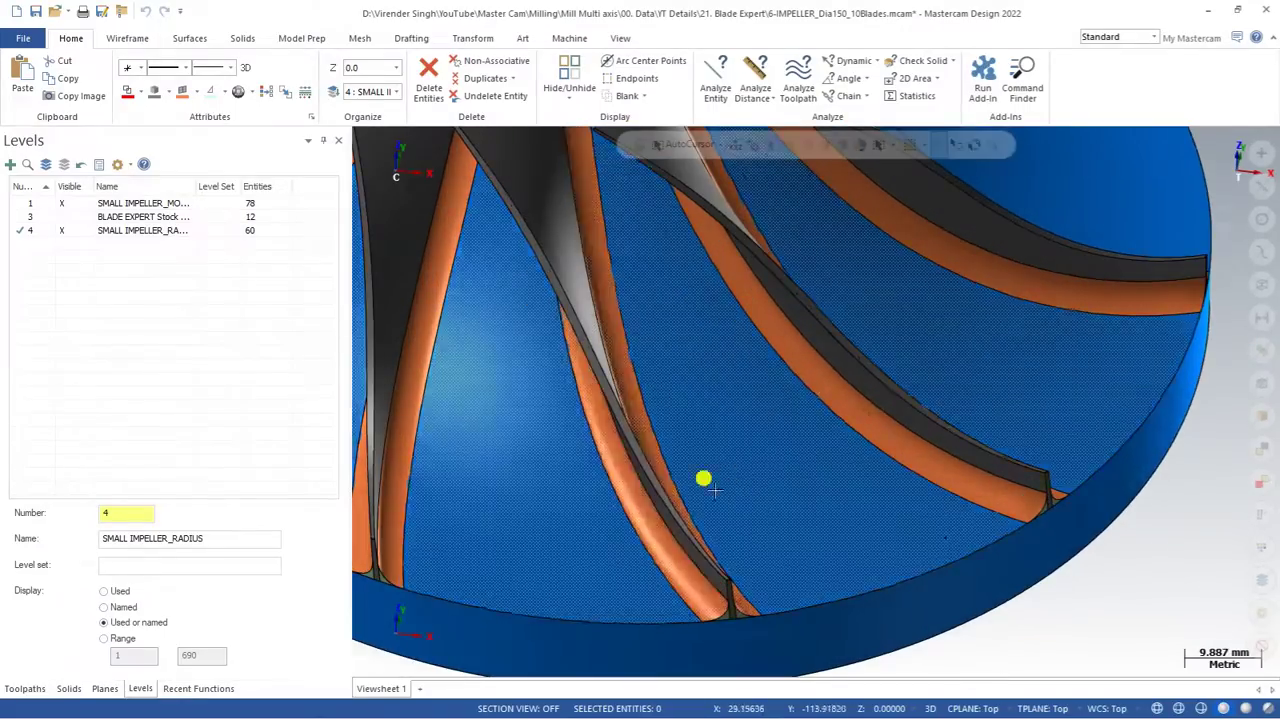
{"action": "scroll", "coordinate": [760, 505], "scroll_direction": "down", "scroll_amount": 1}
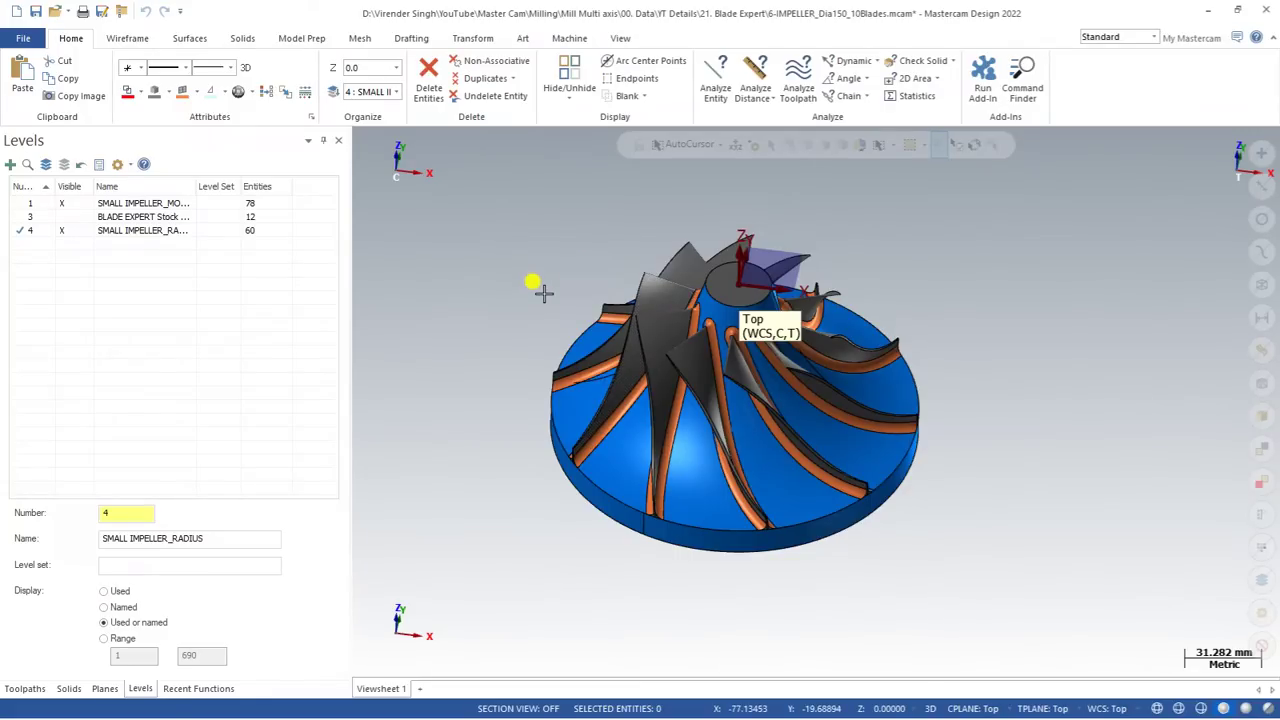
Step: Add a default Mill machine group and check its toolpath group
{"action": "left_click", "coordinate": [575, 38]}
{"action": "left_click", "coordinate": [22, 98]}
{"action": "left_click", "coordinate": [20, 113]}
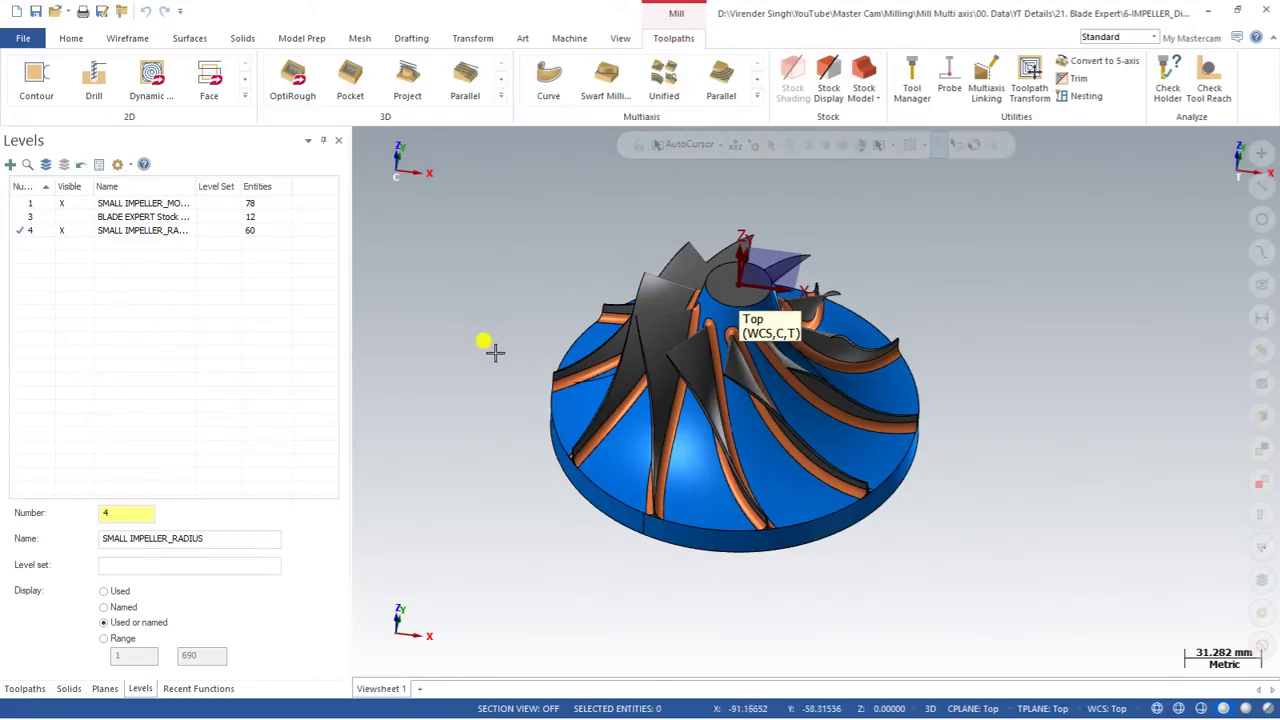
{"action": "left_click", "coordinate": [22, 688]}
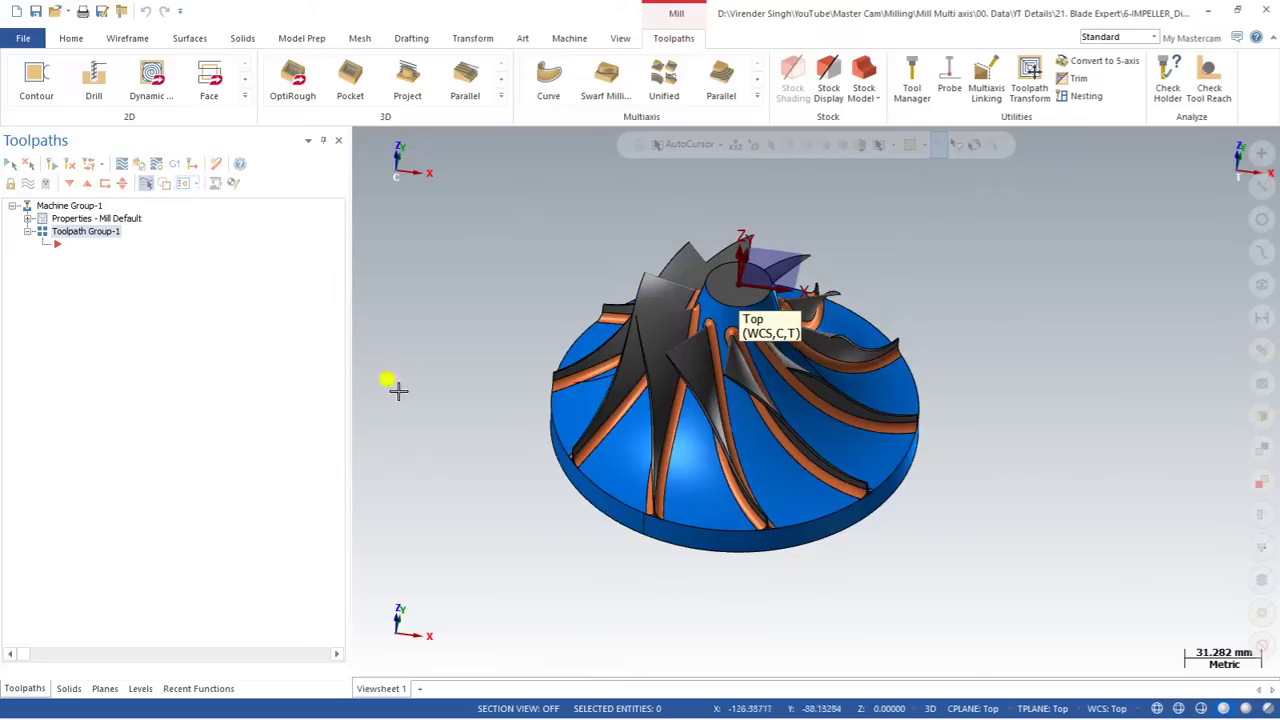
Step: Show level 3, BLADE EXPERT Stock Model, make it the main level, and hide levels 1 and 4
{"action": "left_click", "coordinate": [136, 688]}
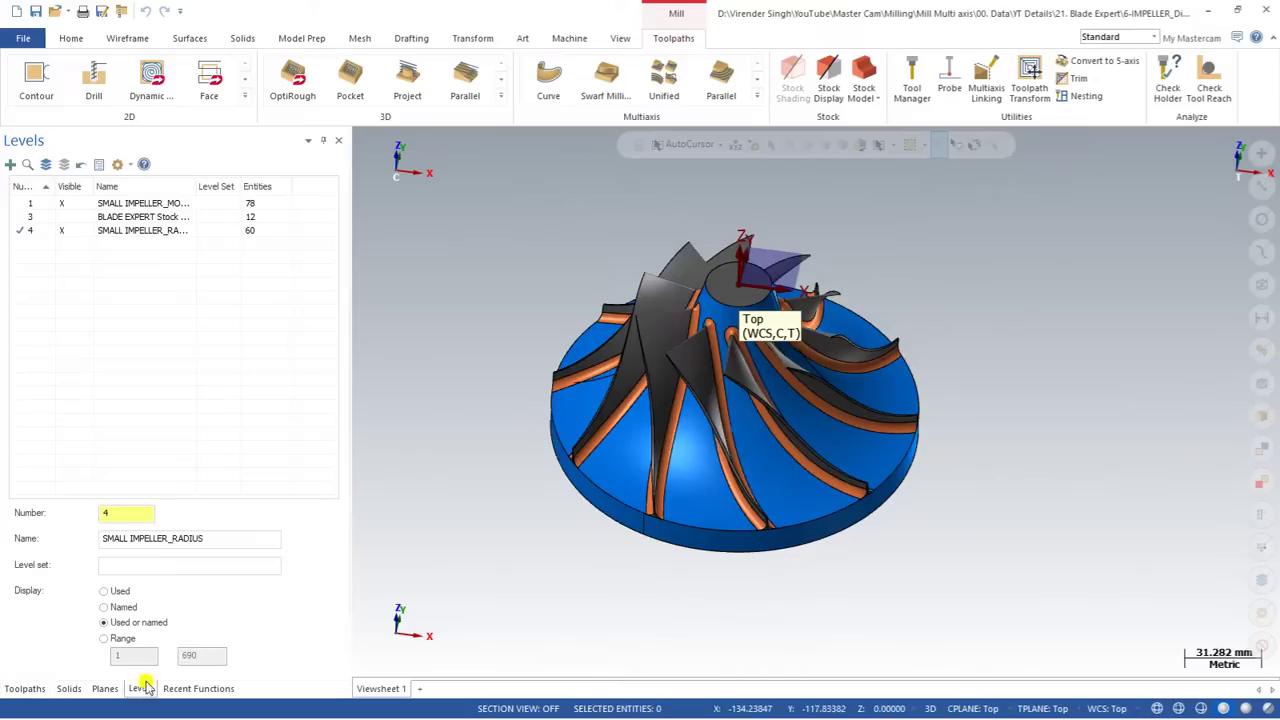
{"action": "left_click", "coordinate": [62, 217]}
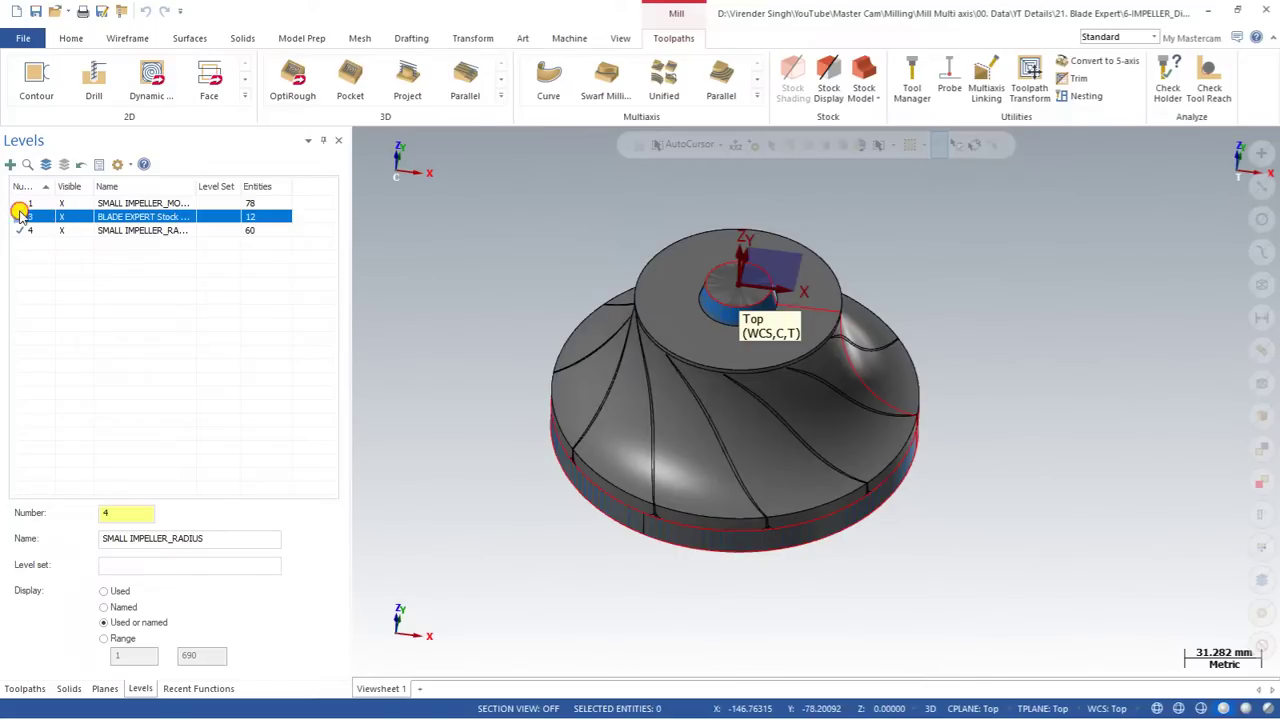
{"action": "left_click", "coordinate": [20, 217]}
{"action": "left_click", "coordinate": [64, 203]}
{"action": "left_click", "coordinate": [72, 232]}
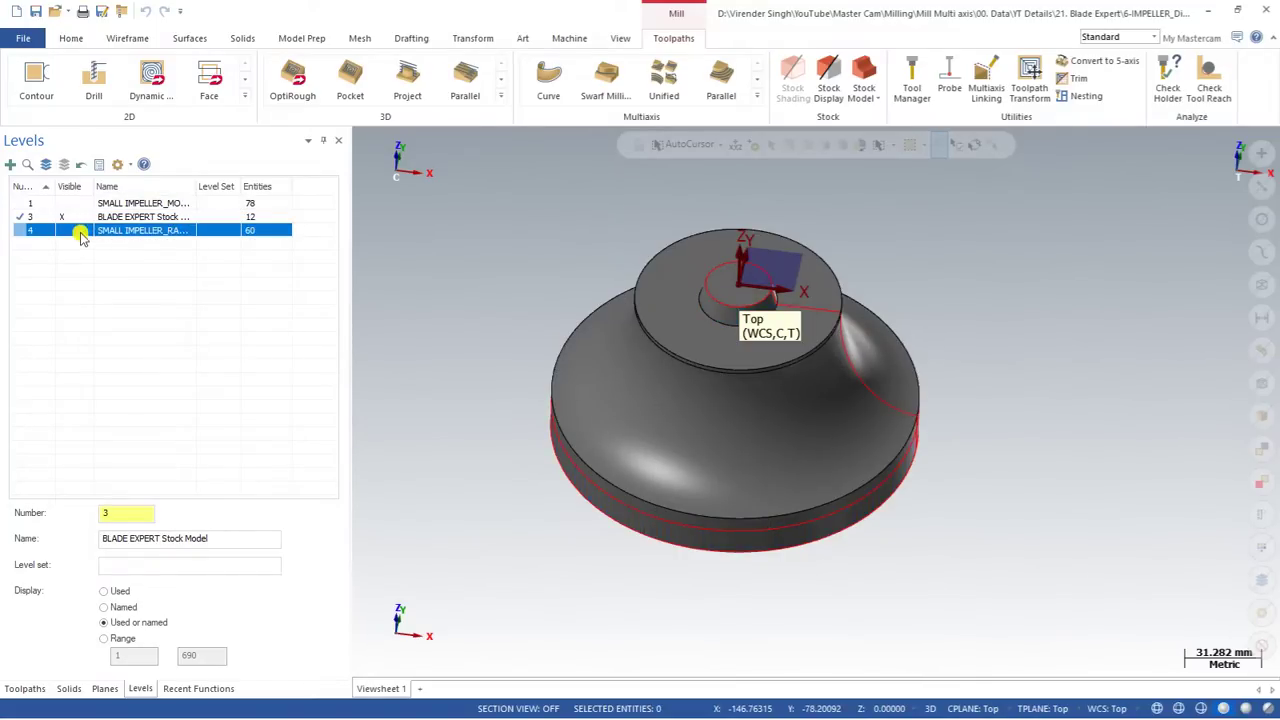
Step: Start a stock model operation and select all the visible stock geometry as its initial shape, using the Model option
{"action": "scroll", "coordinate": [437, 391], "scroll_direction": "down", "scroll_amount": 2}
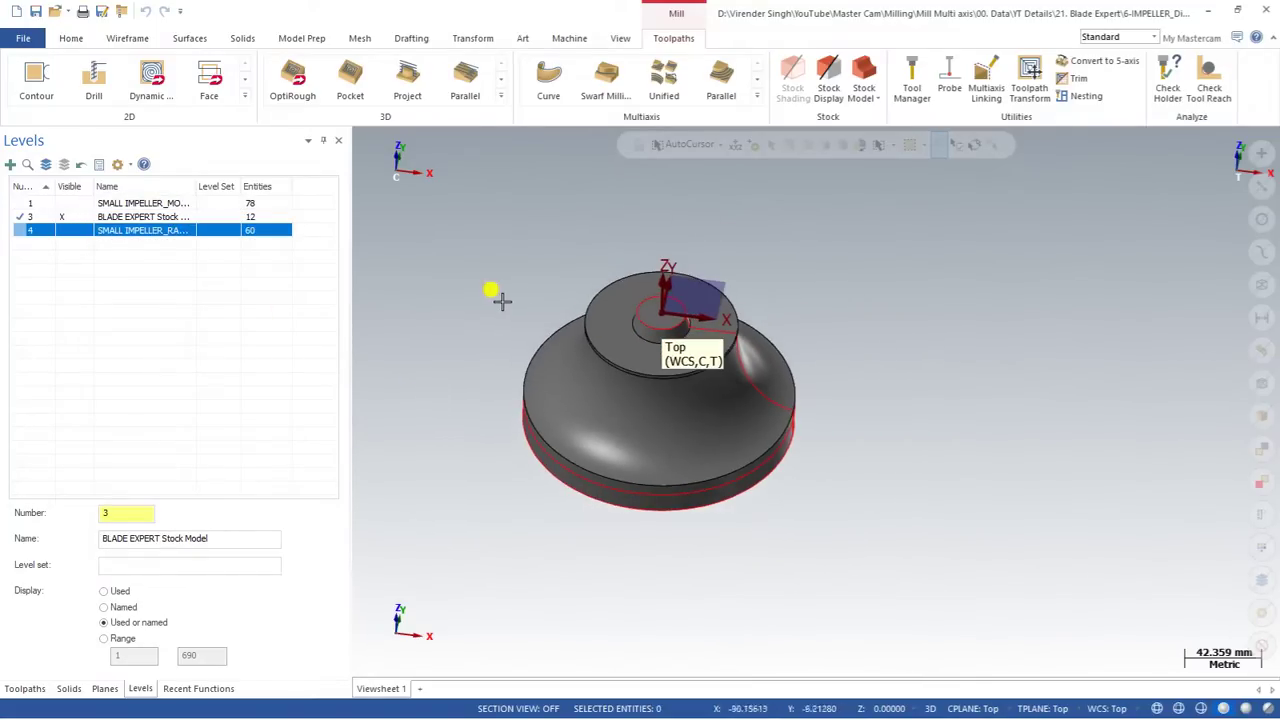
{"action": "left_click", "coordinate": [863, 78]}
{"action": "left_click", "coordinate": [420, 191]}
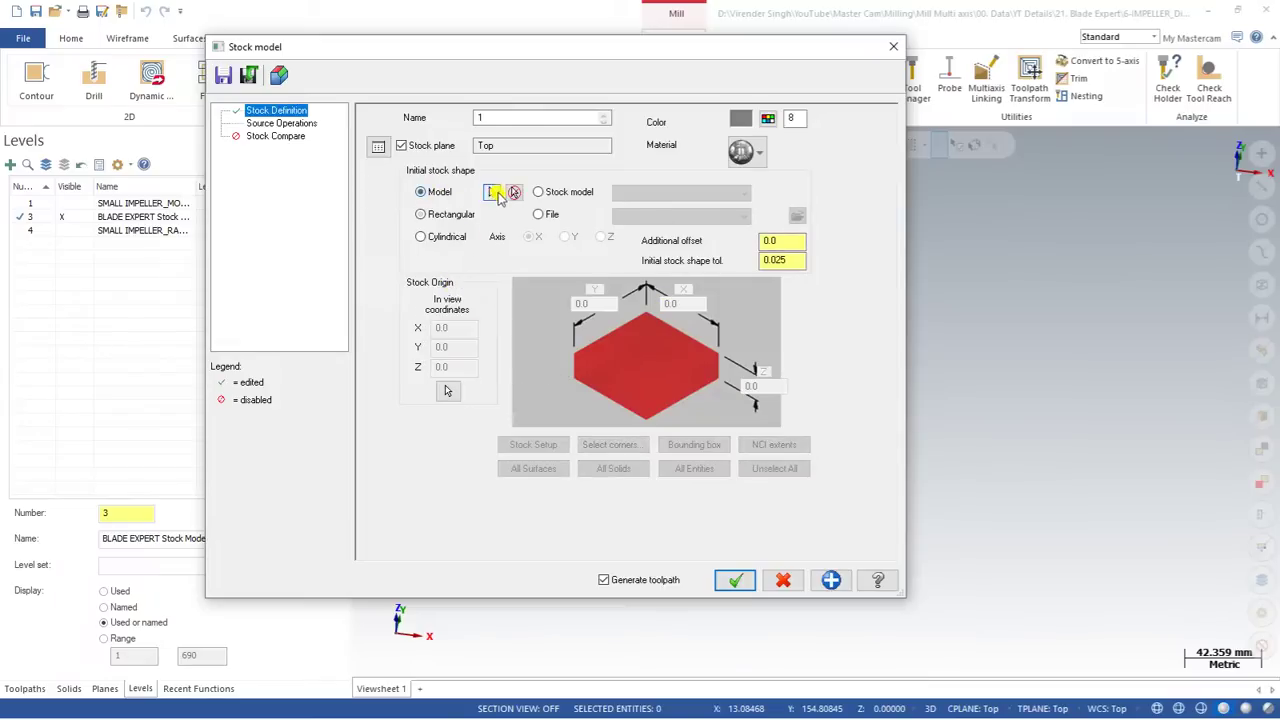
{"action": "left_click", "coordinate": [493, 191]}
{"action": "left_click_drag", "start_coordinate": [536, 220], "coordinate": [424, 452]}
{"action": "left_click_drag", "start_coordinate": [392, 266], "coordinate": [911, 601]}
{"action": "middle_click_drag", "start_coordinate": [756, 318], "coordinate": [742, 285]}
{"action": "left_click", "coordinate": [767, 178]}
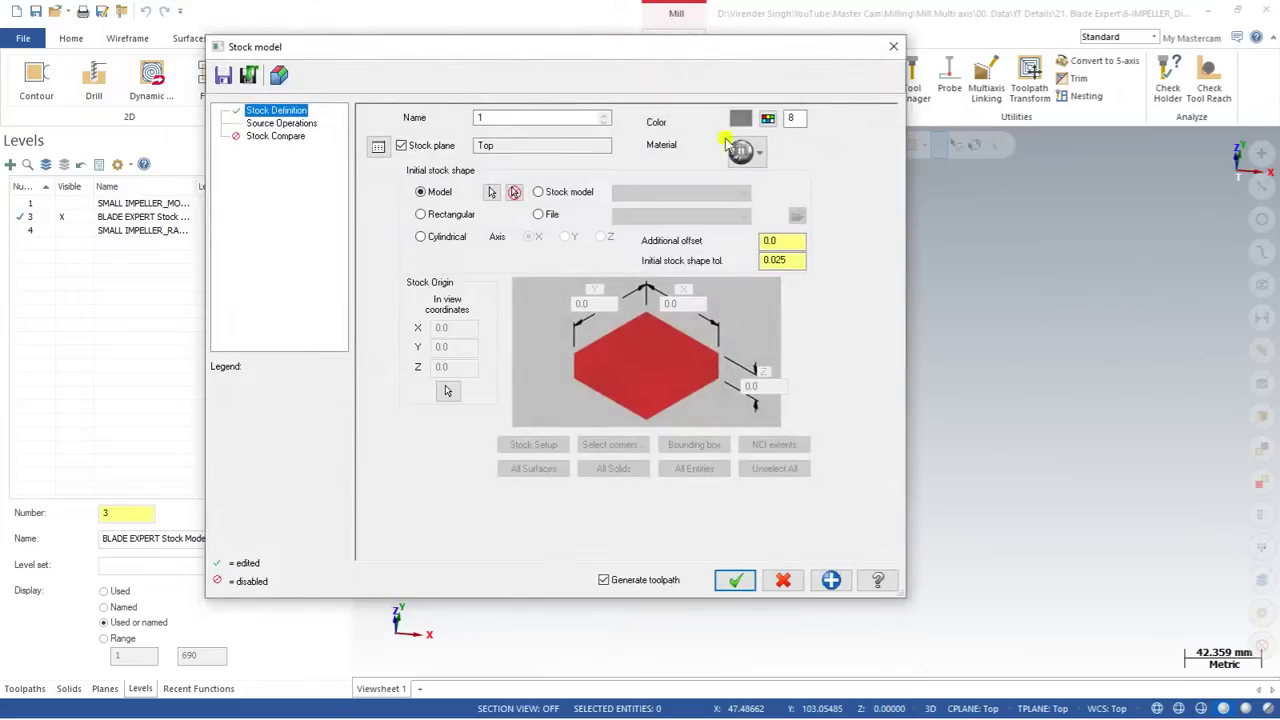
Step: Set the stock model's color to light blue 63 and generate the stock model
{"action": "left_click", "coordinate": [766, 119]}
{"action": "left_click", "coordinate": [288, 329]}
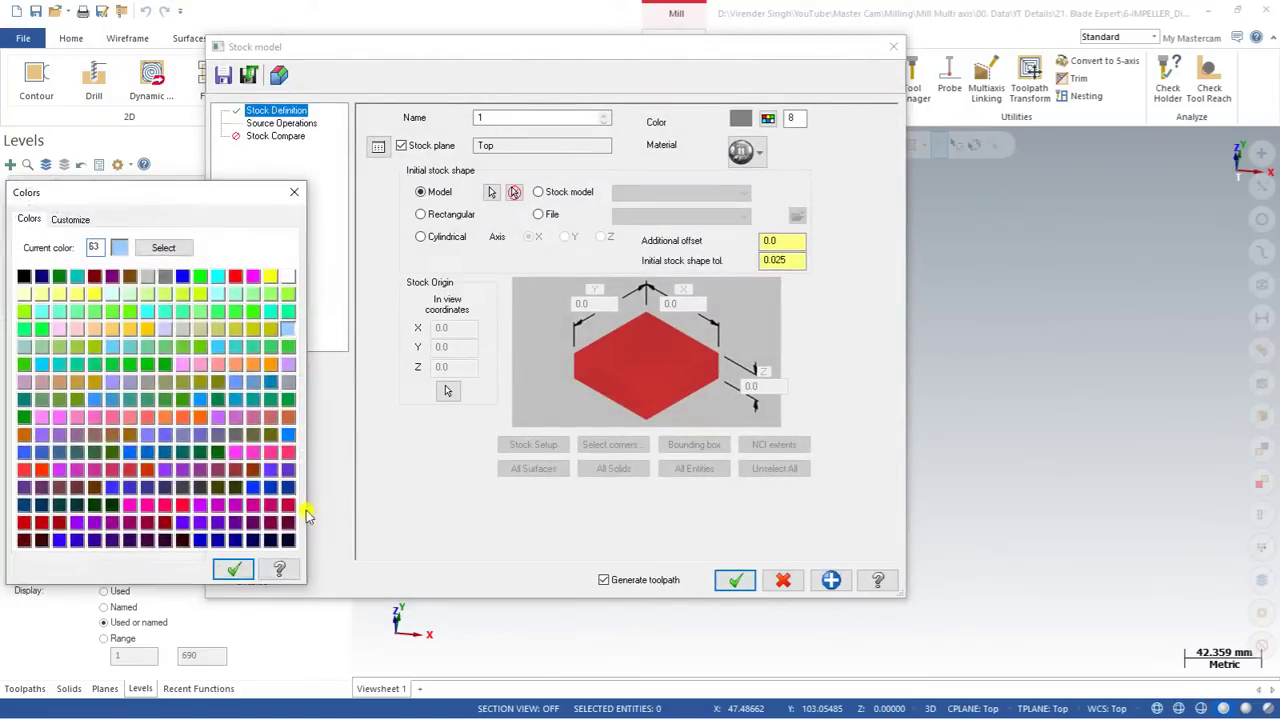
{"action": "left_click", "coordinate": [233, 567]}
{"action": "left_click", "coordinate": [733, 579]}
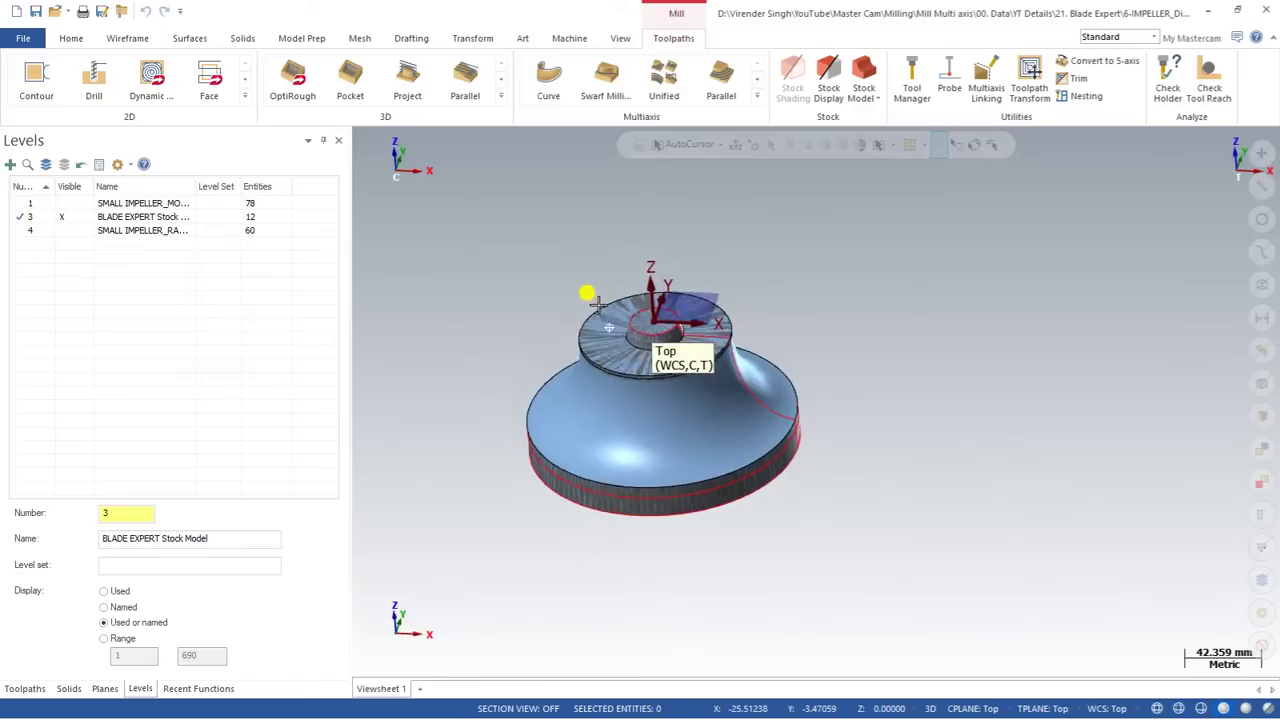
Step: Show all levels, make level 1 the main level, and hide the BLADE EXPERT Stock Model level
{"action": "left_click", "coordinate": [45, 164]}
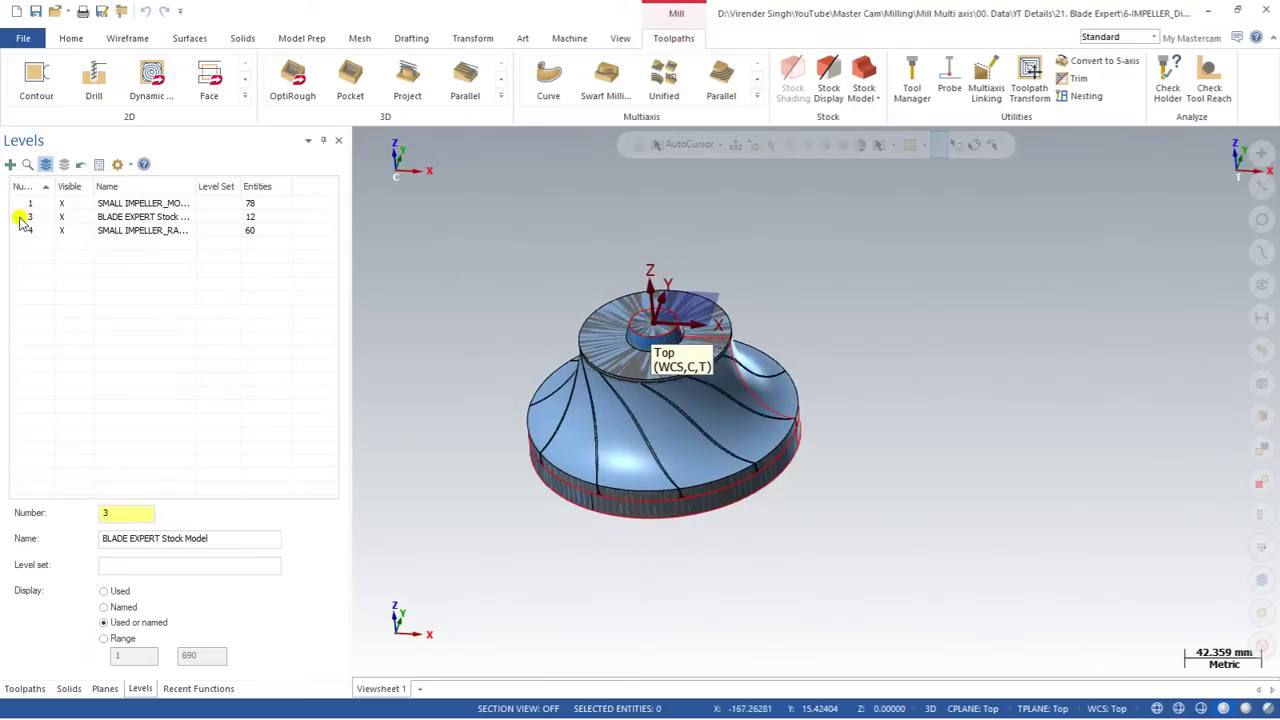
{"action": "left_click", "coordinate": [28, 205]}
{"action": "left_click", "coordinate": [61, 217]}
{"action": "mouse_move", "coordinate": [600, 426]}
{"action": "middle_mouse_down"}
{"action": "mouse_move", "coordinate": [600, 409]}
{"action": "mouse_move", "coordinate": [593, 420]}
{"action": "middle_mouse_up"}
Step: Create a Blade Expert multiaxis toolpath and assign it the 10 mm ball-nose end mill, number 240, from the tool library
{"action": "left_click", "coordinate": [20, 688]}
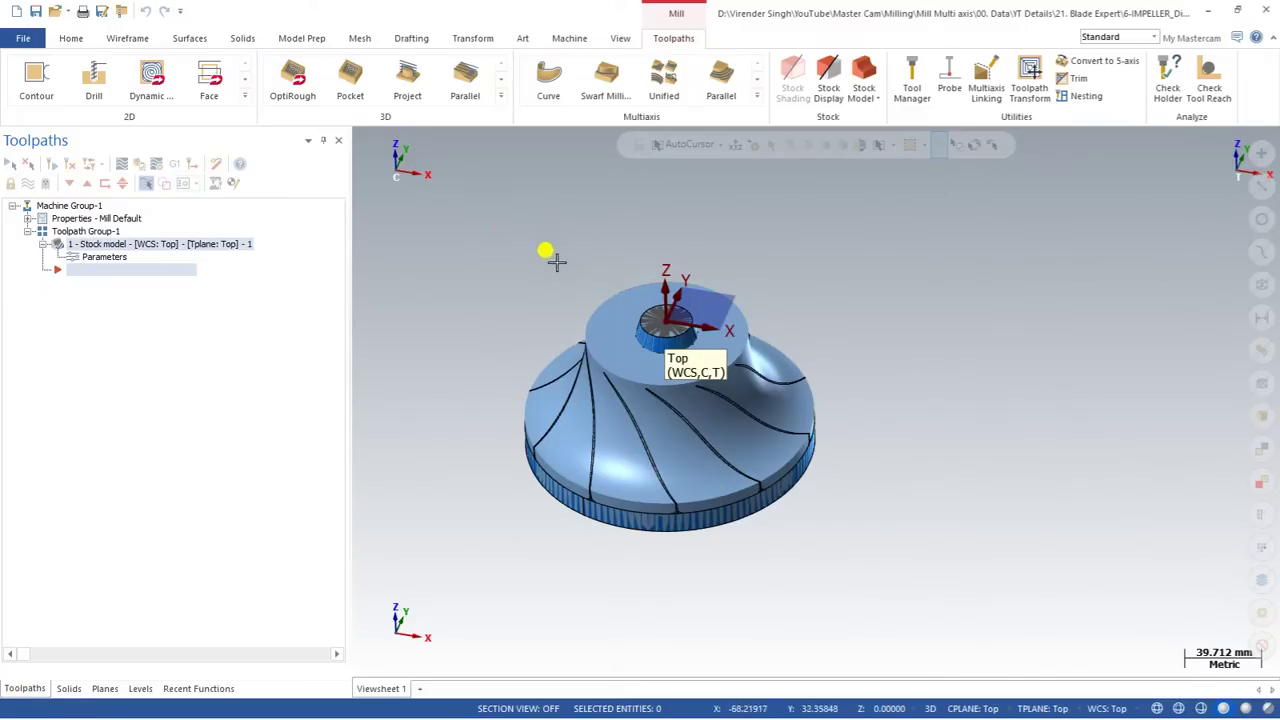
{"action": "left_click", "coordinate": [757, 96]}
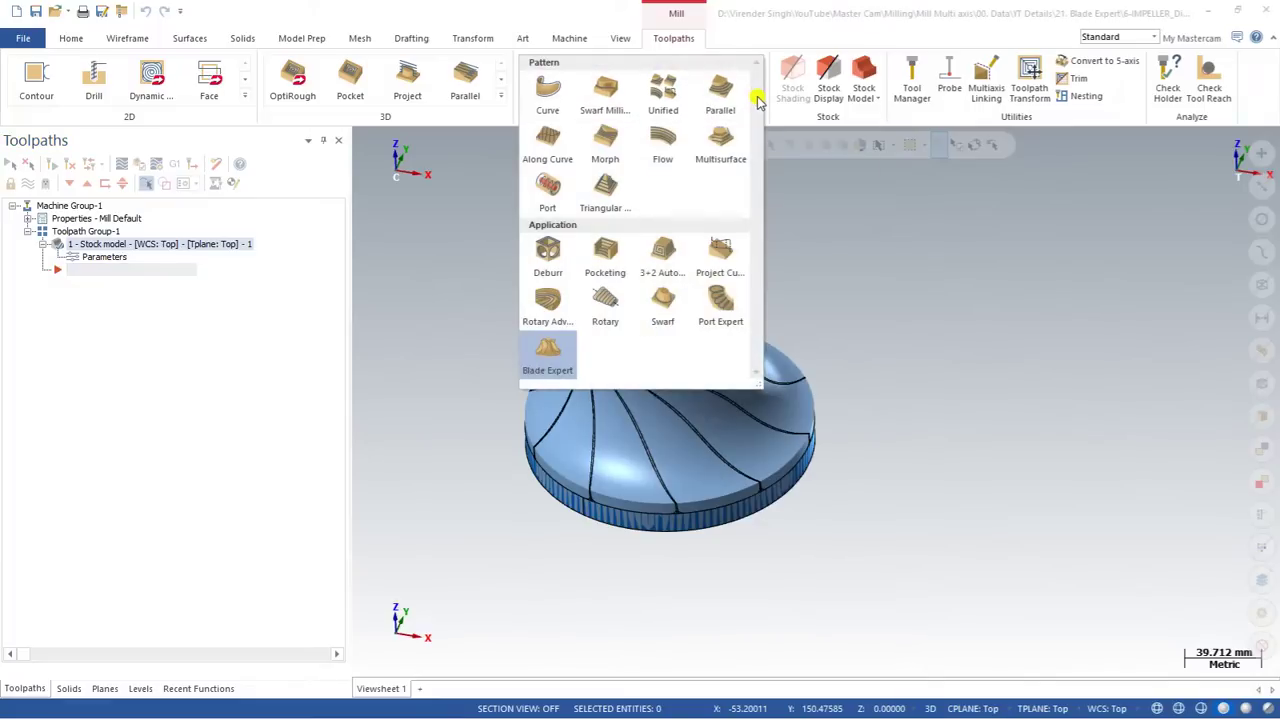
{"action": "left_click", "coordinate": [548, 352]}
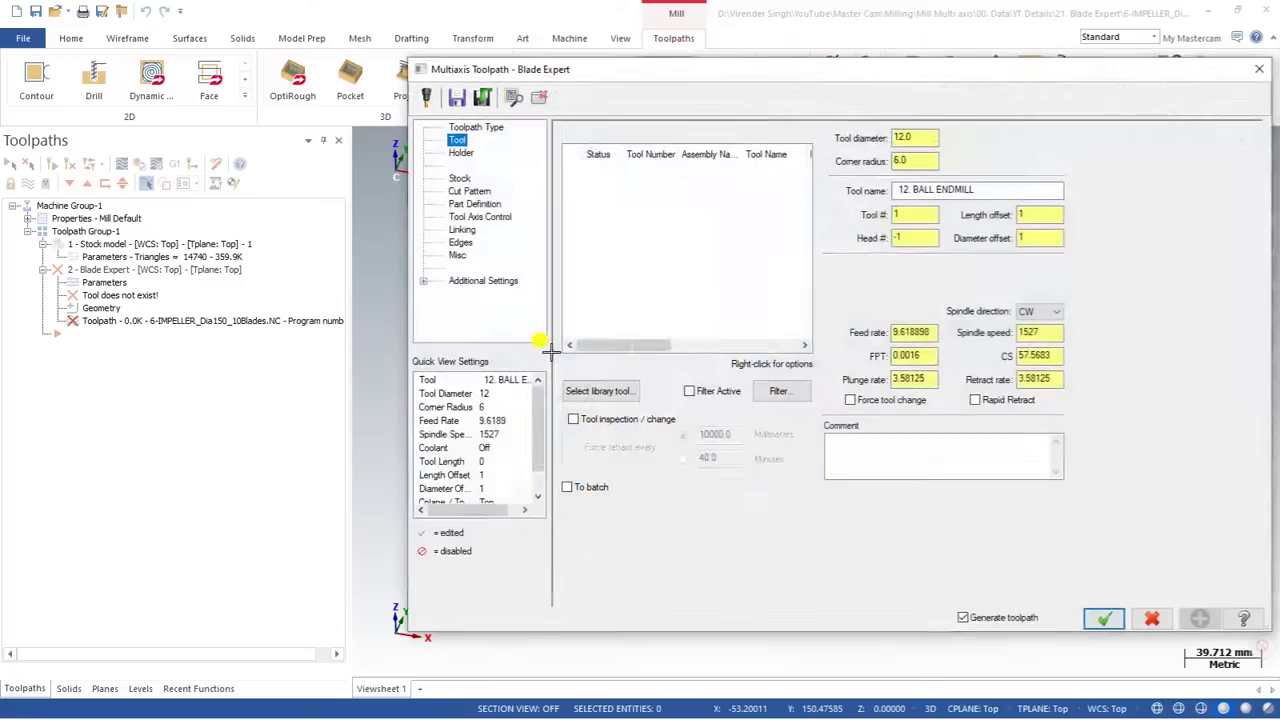
{"action": "left_click_drag", "start_coordinate": [632, 72], "coordinate": [422, 35]}
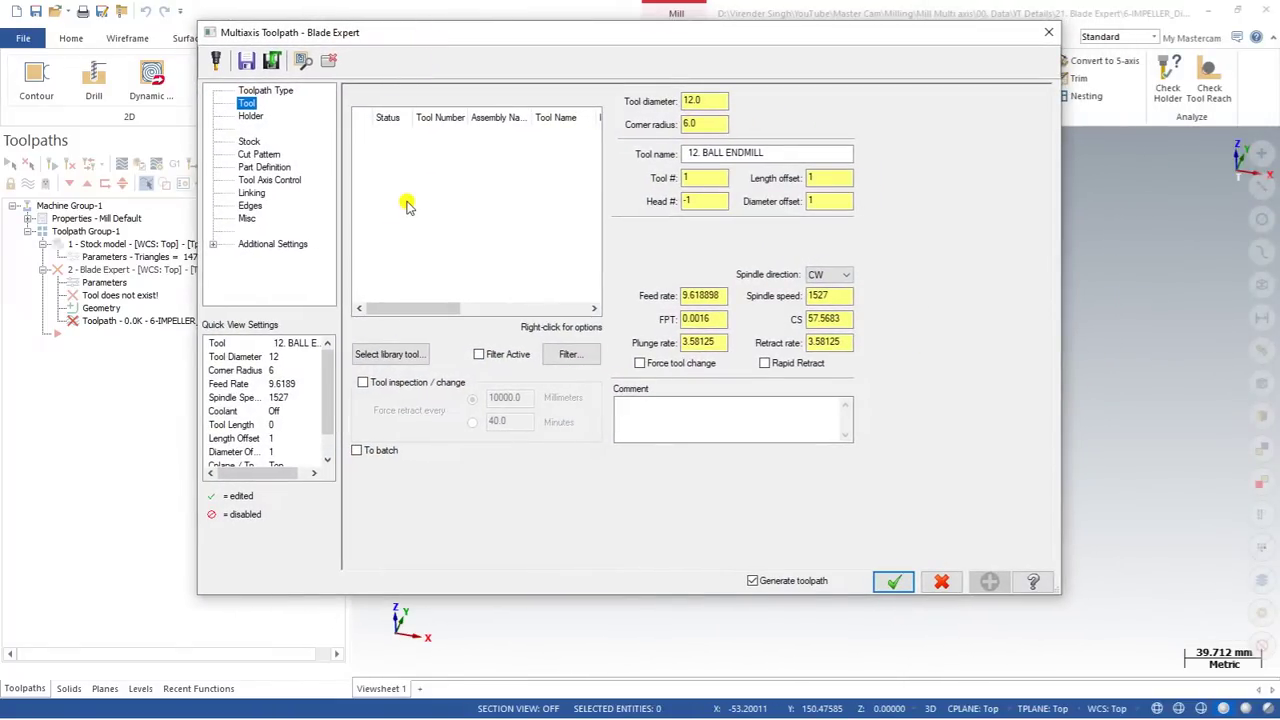
{"action": "left_click", "coordinate": [378, 354]}
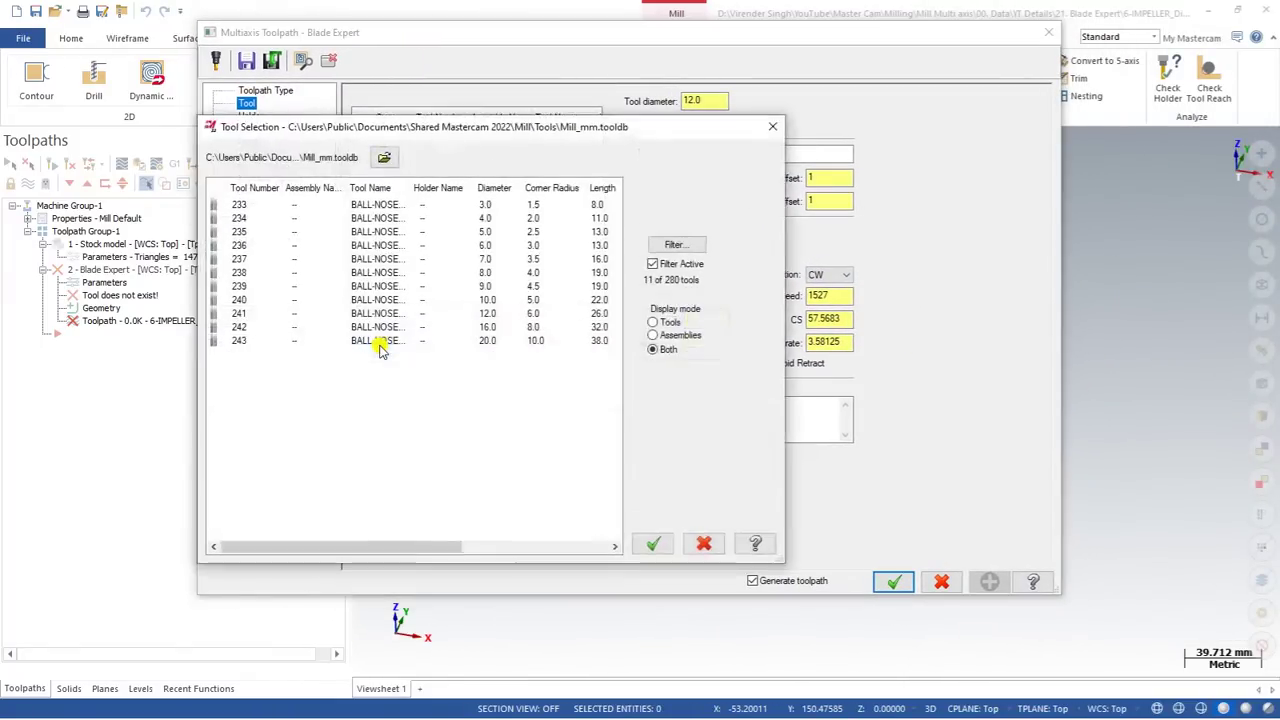
{"action": "left_click", "coordinate": [400, 300]}
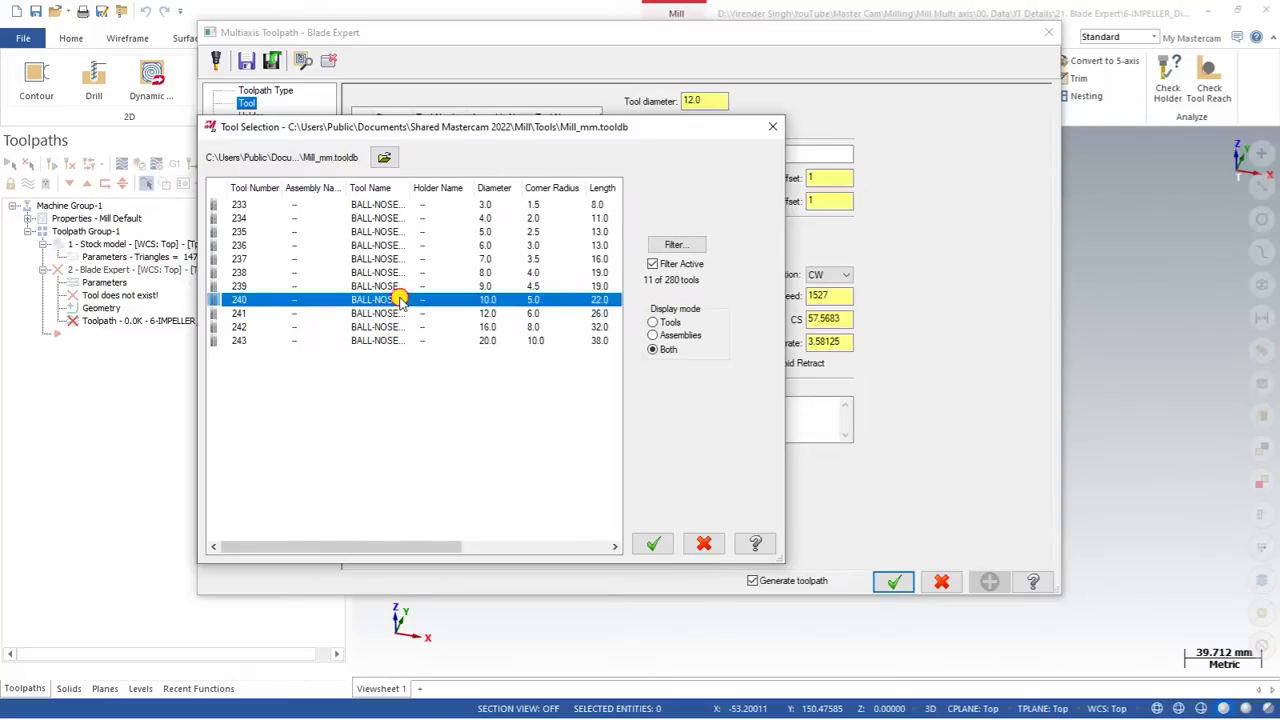
{"action": "double_click", "coordinate": [400, 300]}
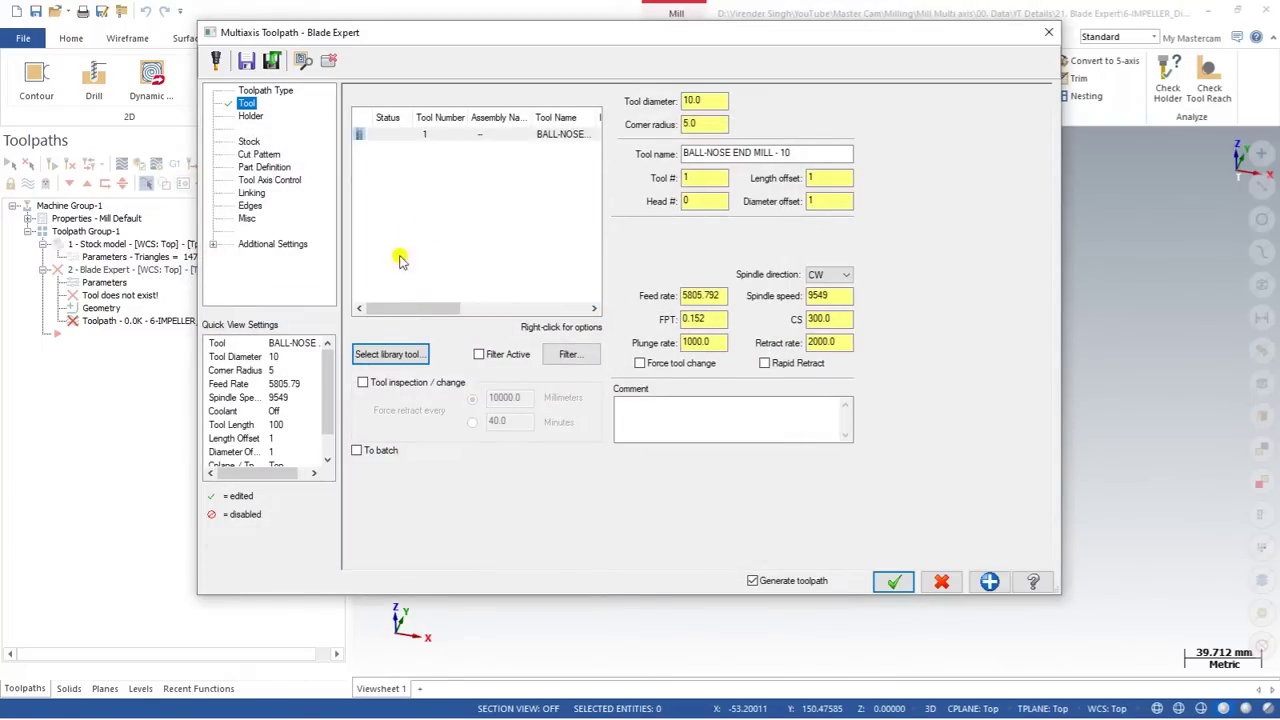
Step: Review the Blade Expert toolpath's holder, stock, cut pattern and part definition settings
{"action": "left_click", "coordinate": [250, 119]}
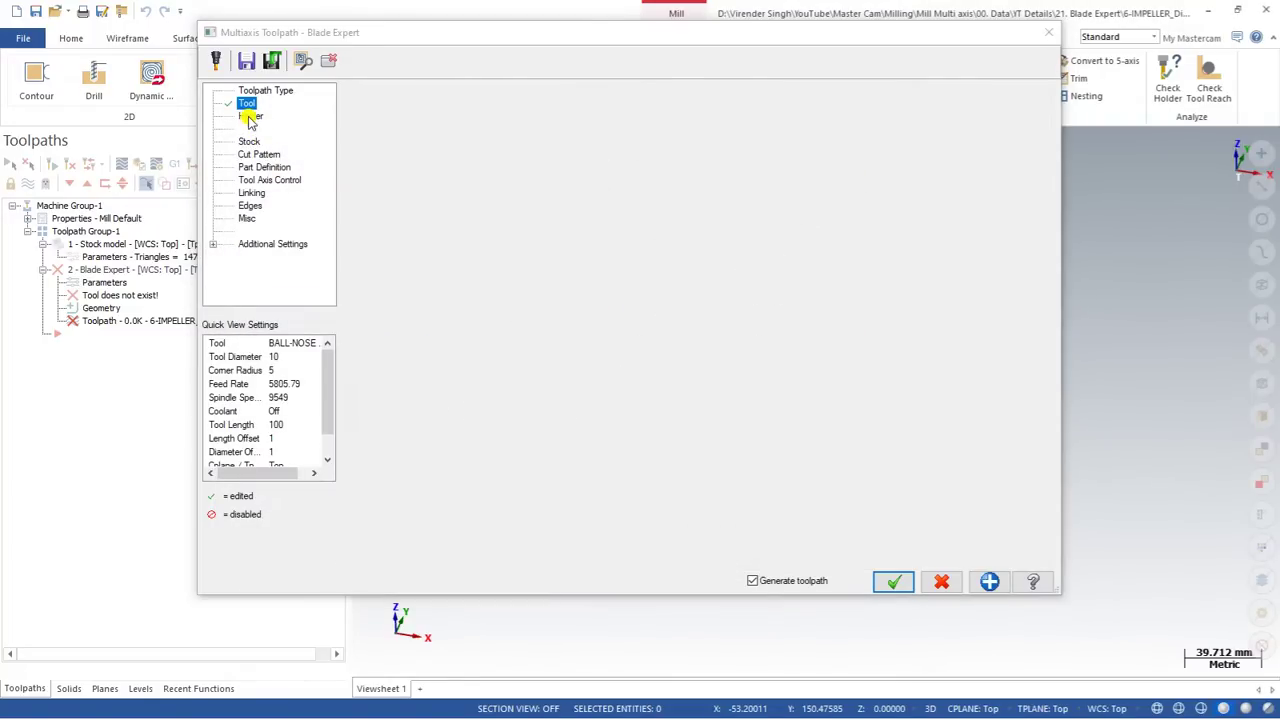
{"action": "left_click", "coordinate": [247, 141]}
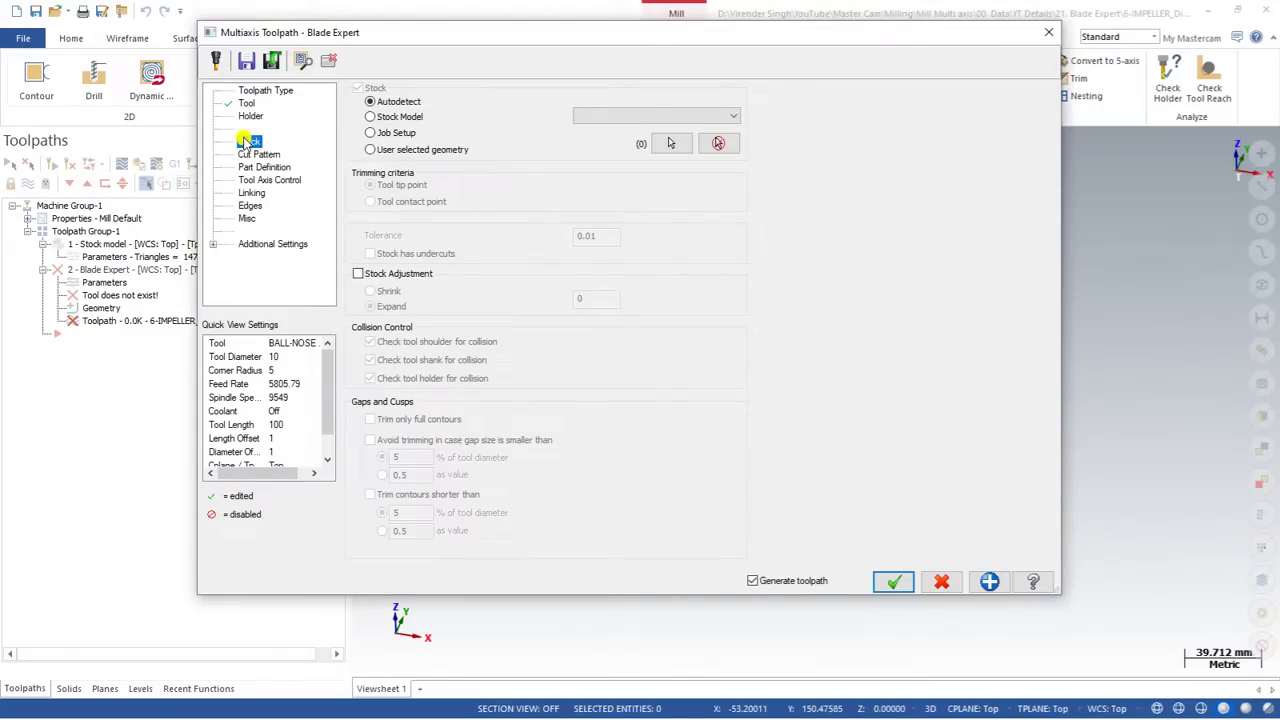
{"action": "left_click", "coordinate": [250, 116]}
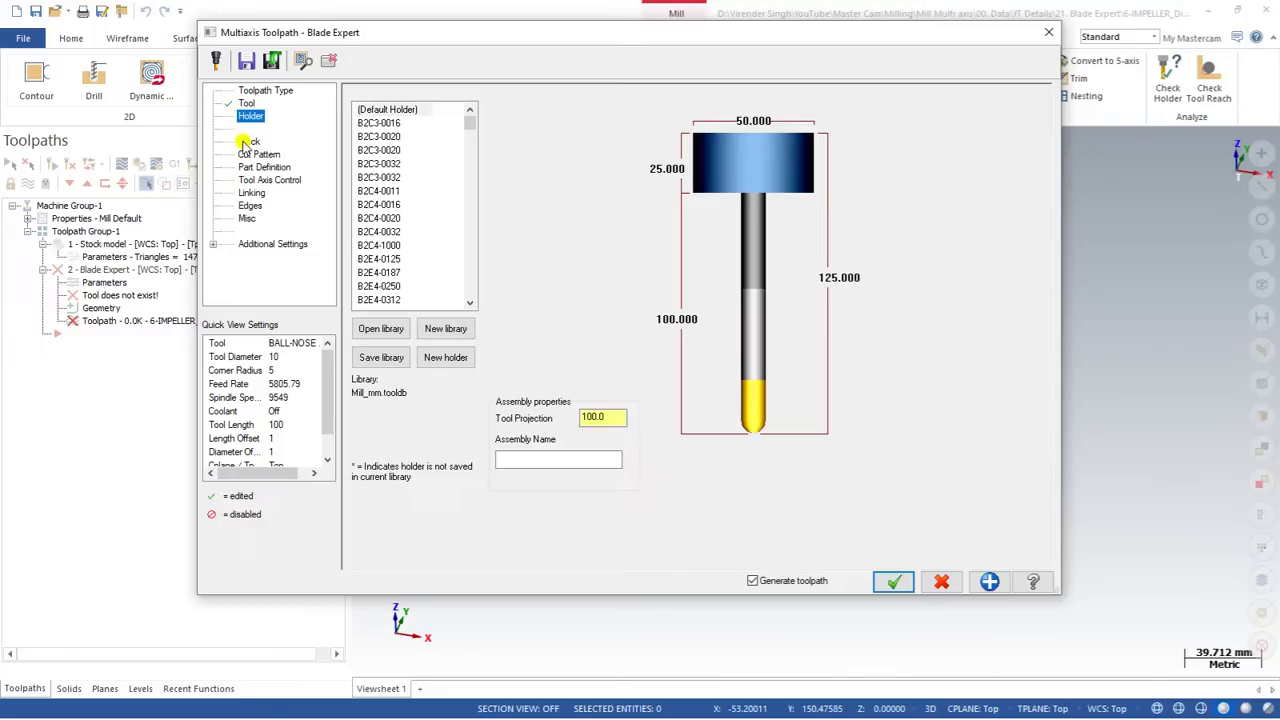
{"action": "left_click", "coordinate": [246, 142]}
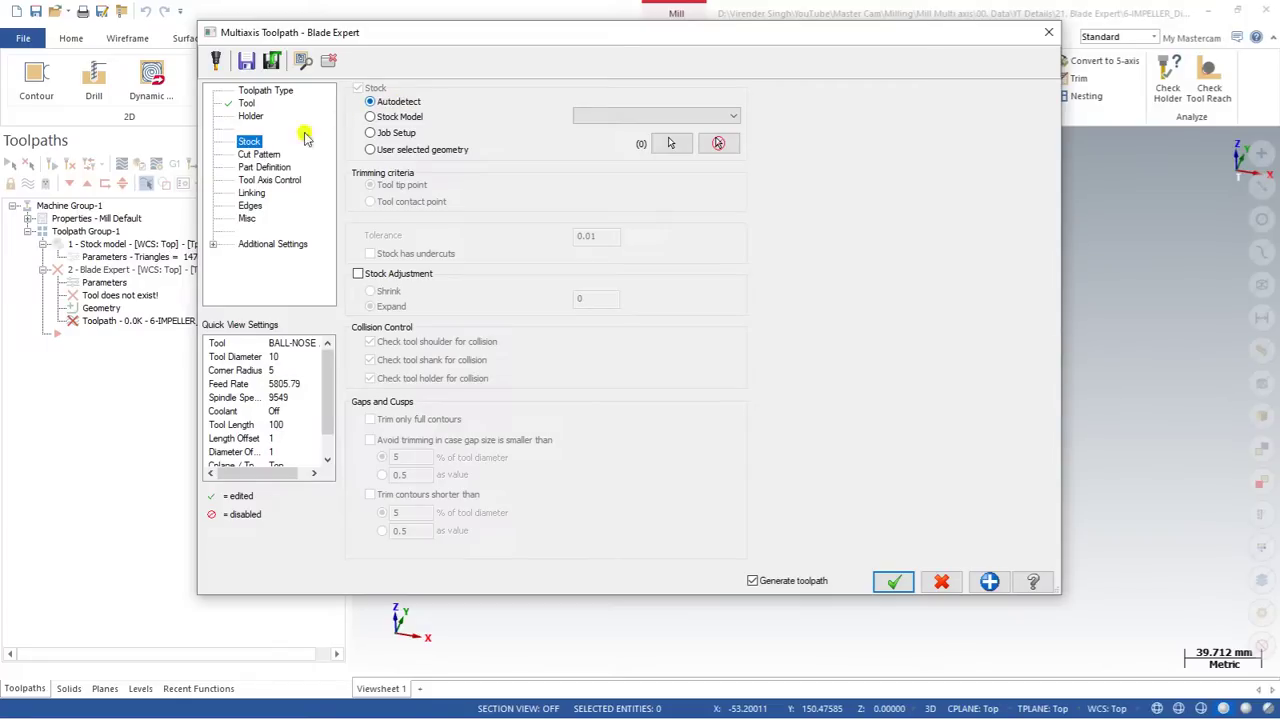
{"action": "left_click", "coordinate": [258, 155]}
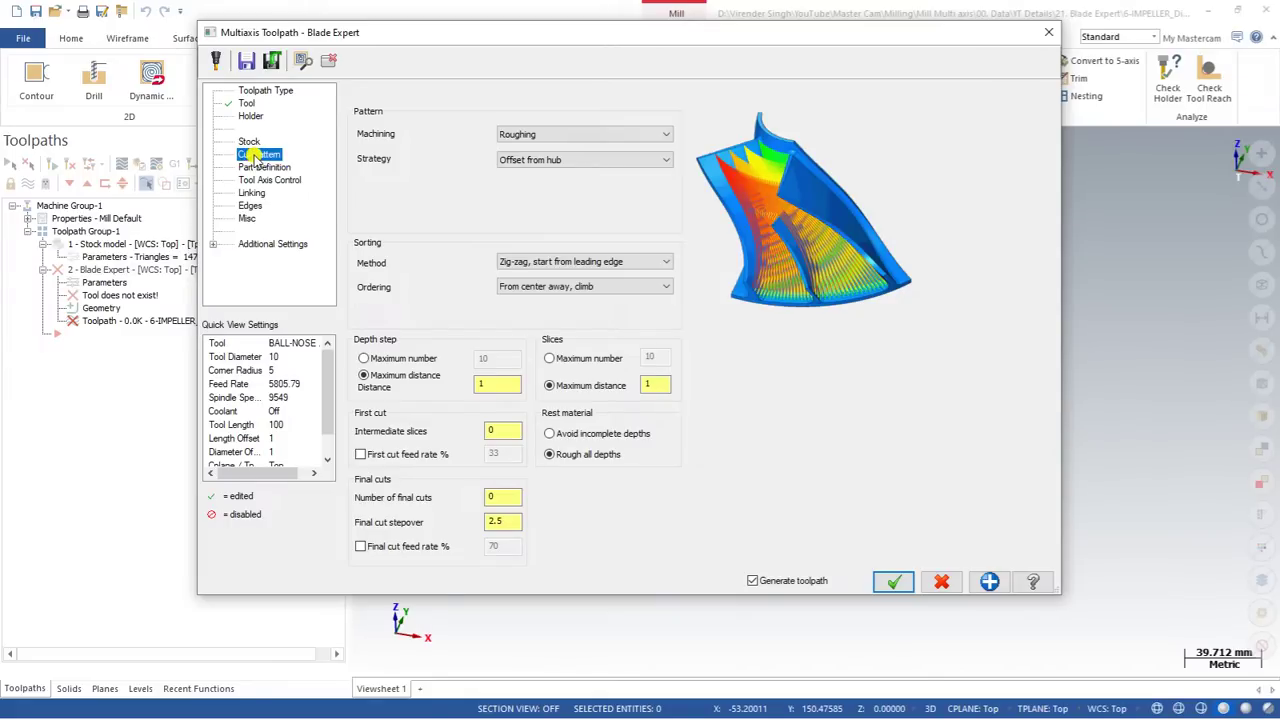
{"action": "left_click", "coordinate": [263, 168]}
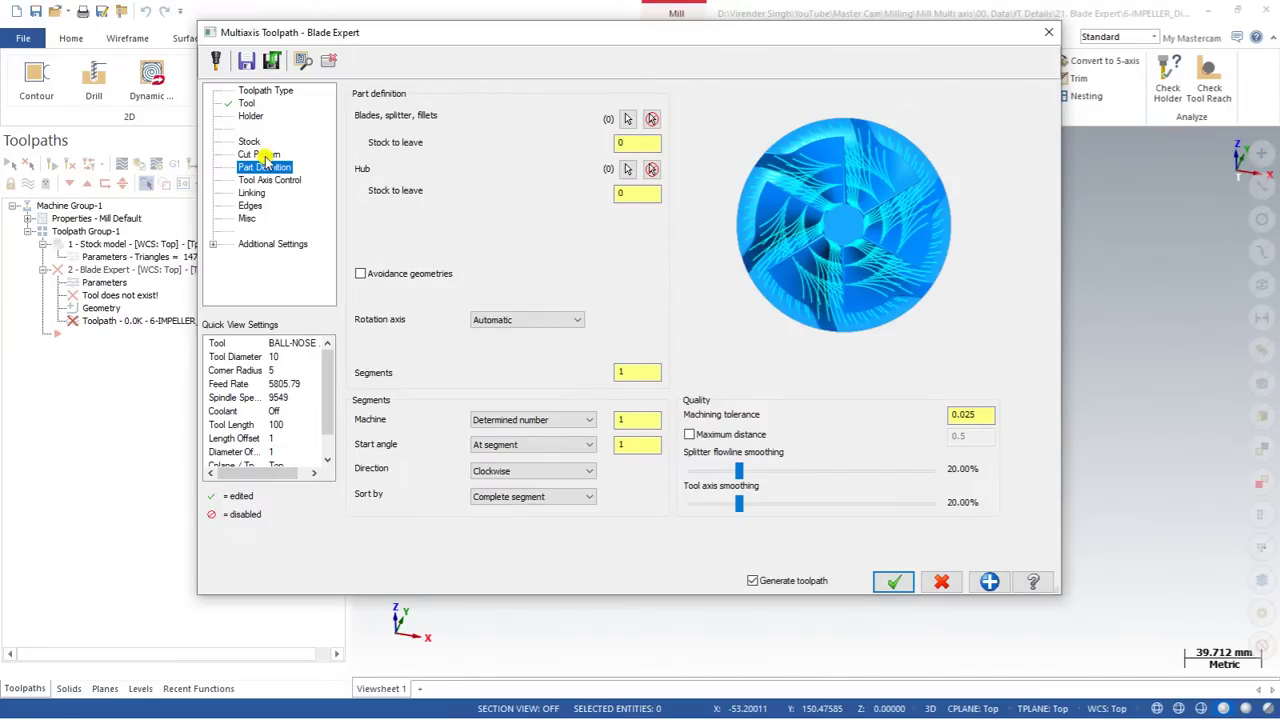
{"action": "left_click", "coordinate": [262, 155]}
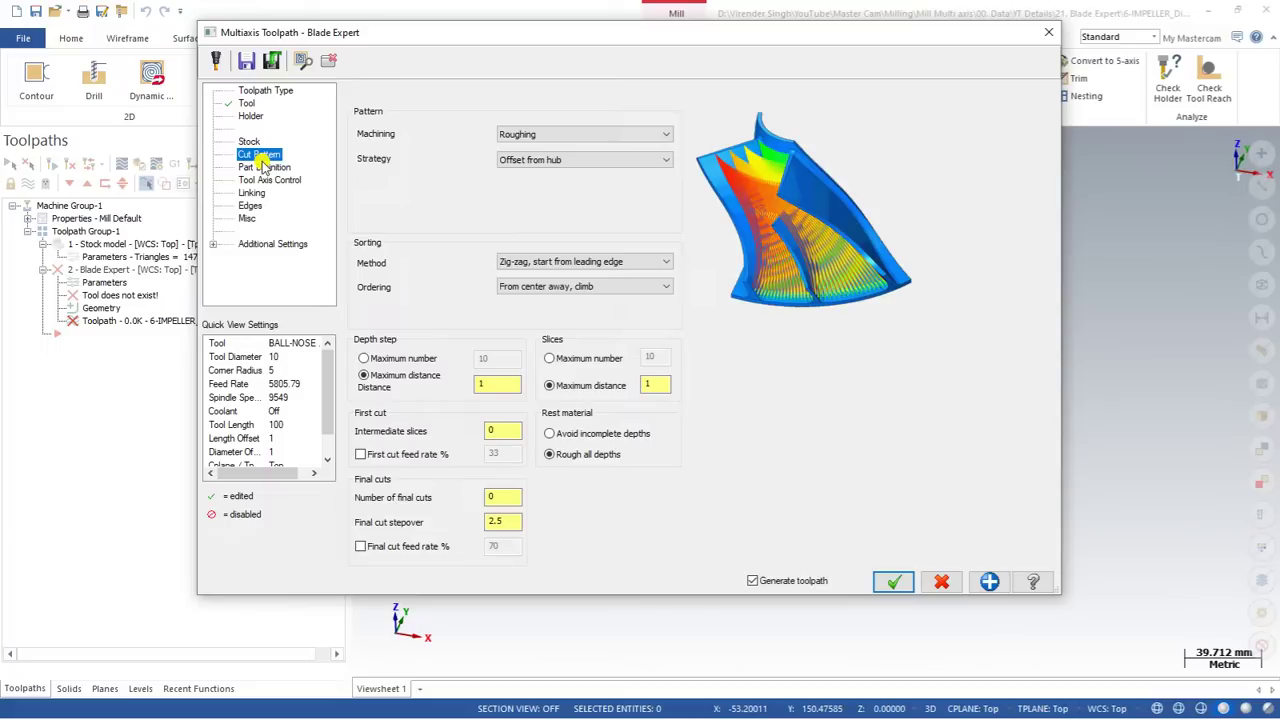
{"action": "left_click", "coordinate": [256, 168]}
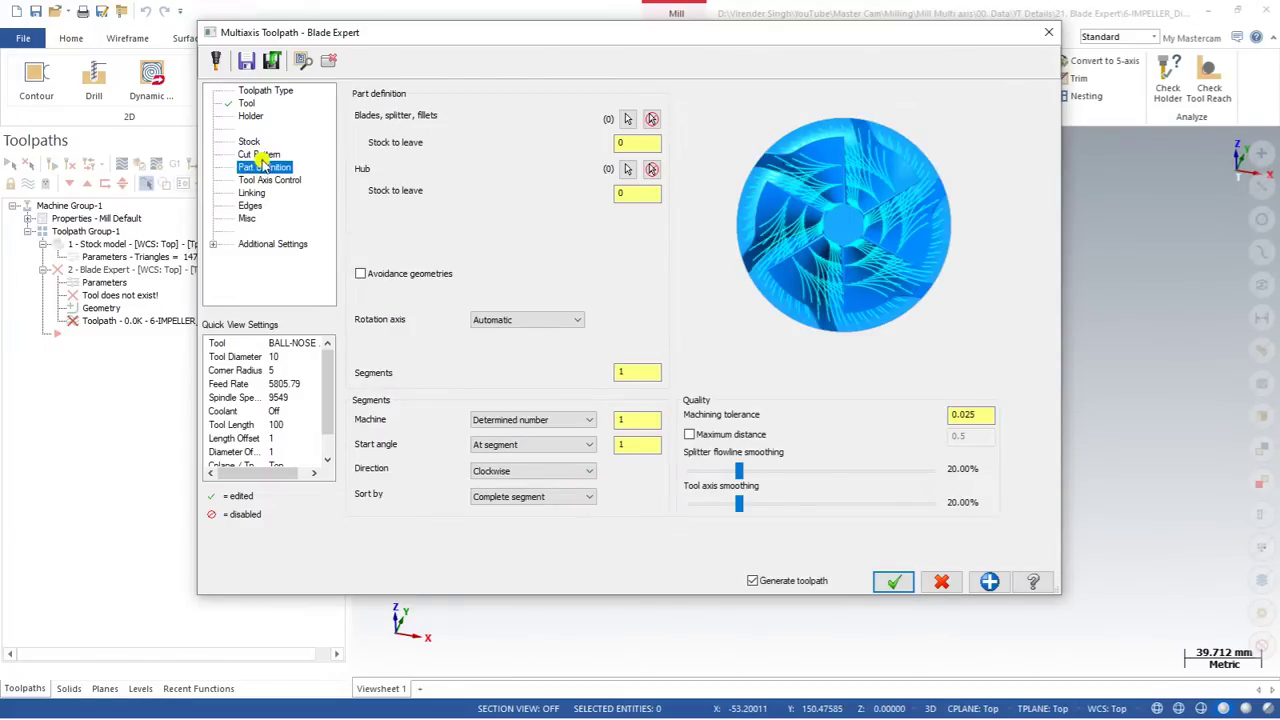
{"action": "left_click", "coordinate": [259, 155]}
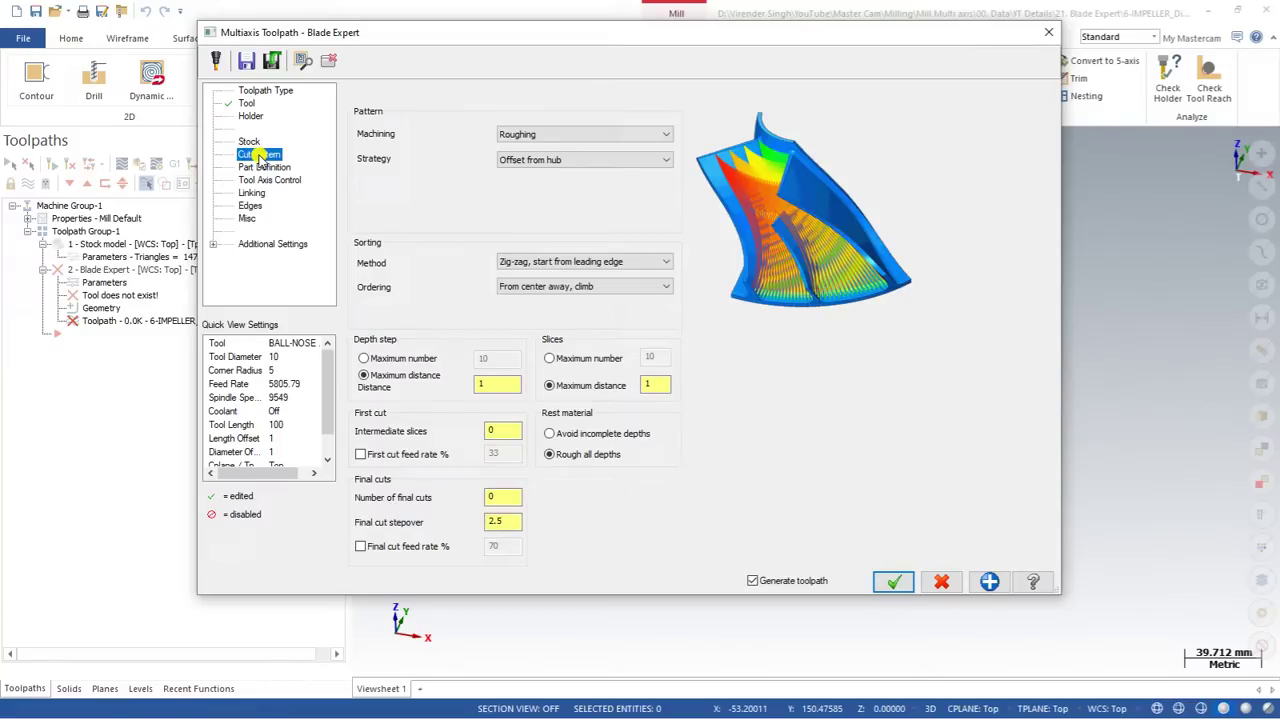
Step: Try the Blade finishing, Hub finishing and Fillet finishing machining types in the cut pattern, and return to Roughing
{"action": "left_click", "coordinate": [560, 134]}
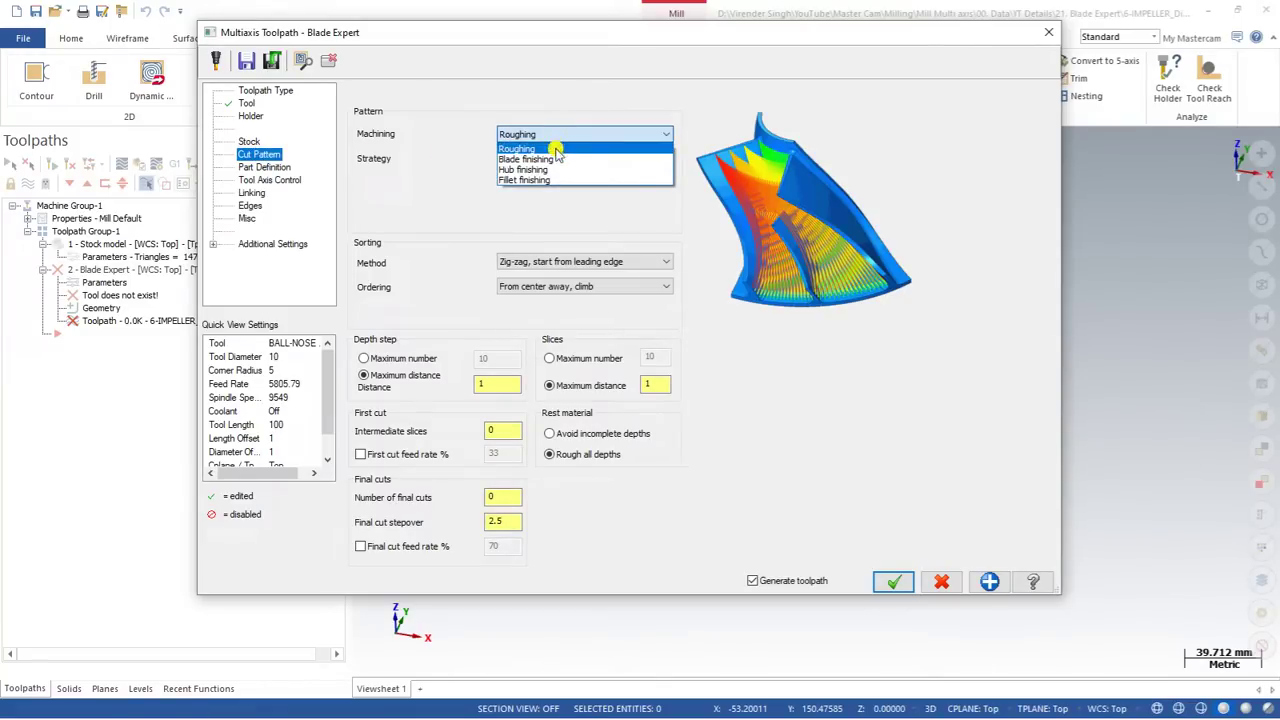
{"action": "left_click", "coordinate": [556, 159]}
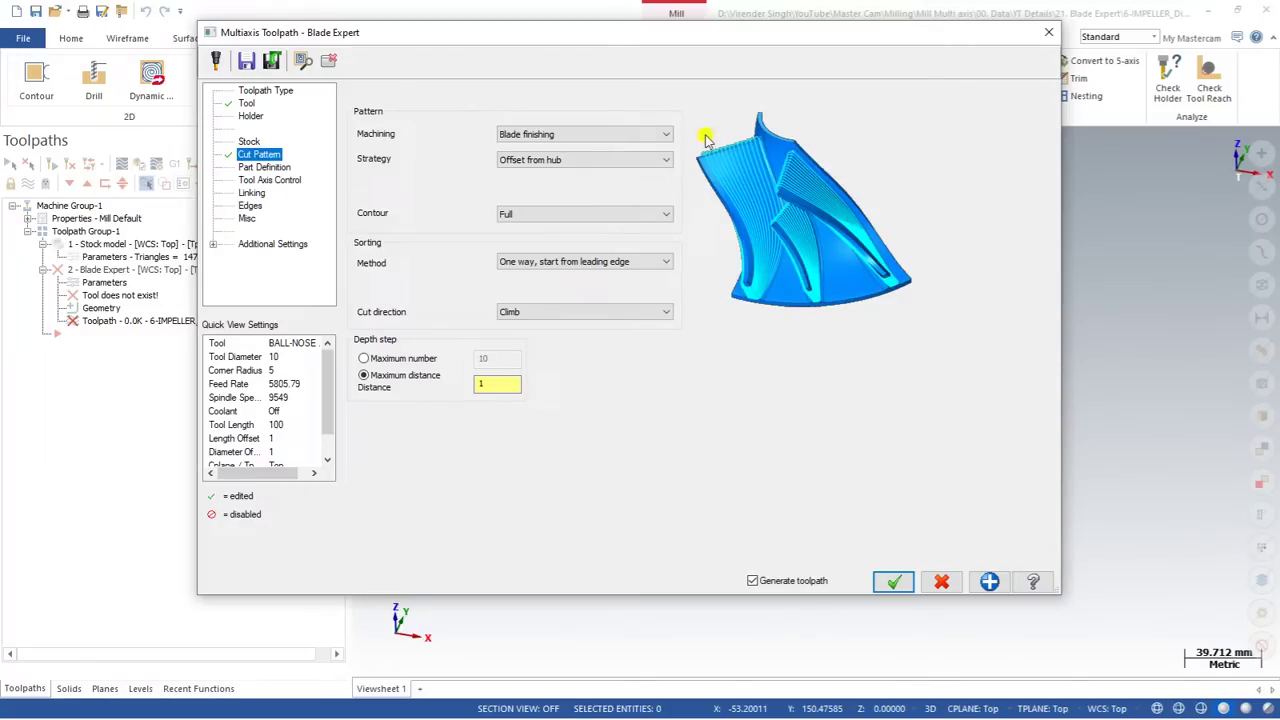
{"action": "left_click", "coordinate": [531, 134]}
{"action": "left_click", "coordinate": [526, 169]}
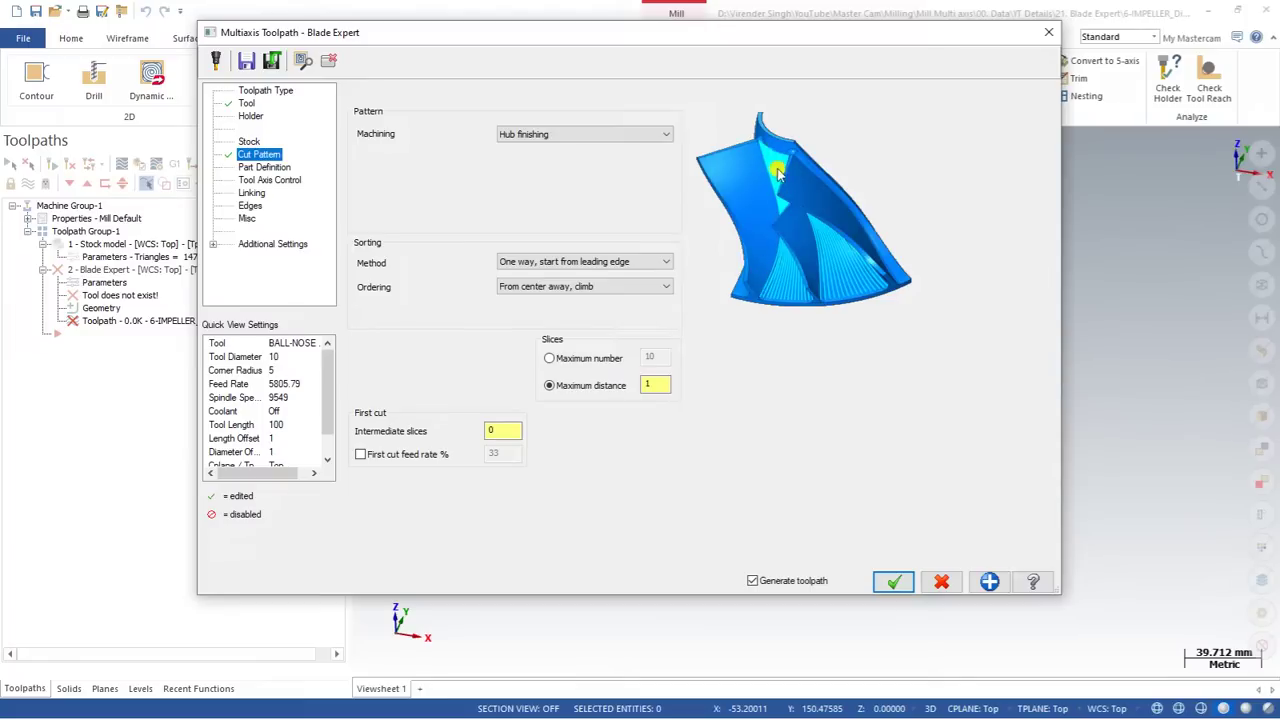
{"action": "left_click", "coordinate": [560, 133]}
{"action": "left_click", "coordinate": [530, 180]}
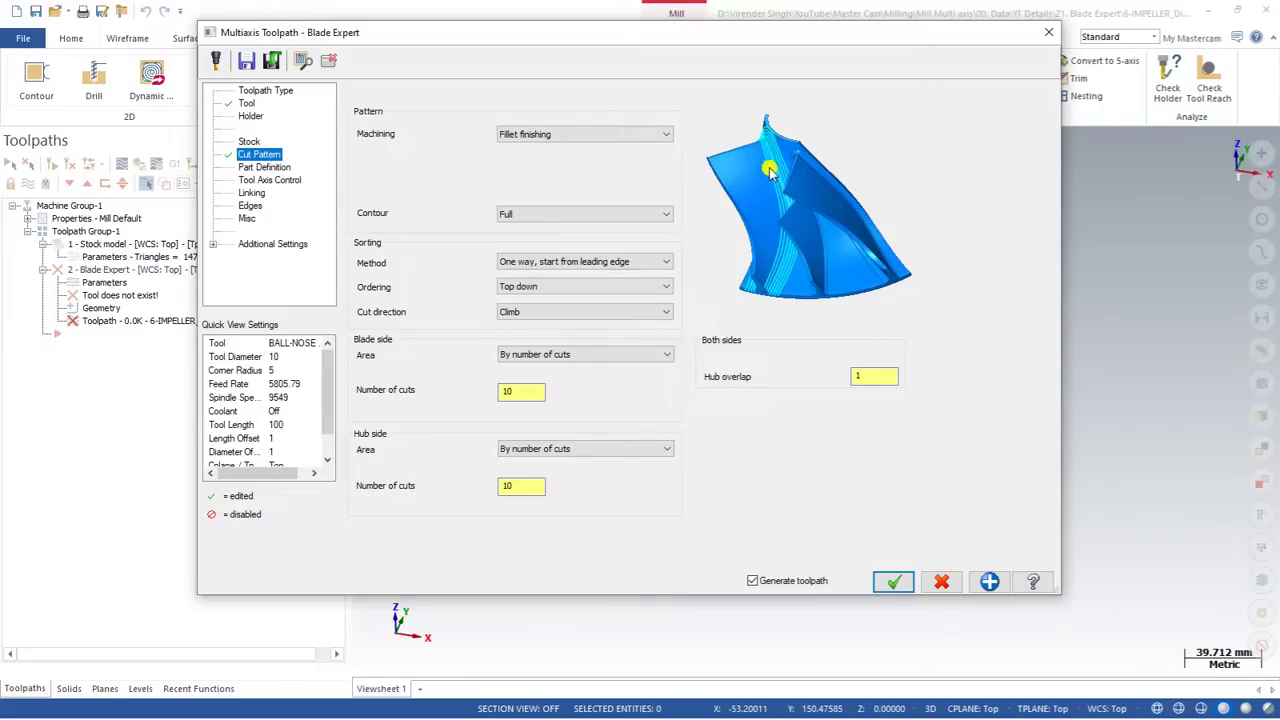
{"action": "left_click", "coordinate": [562, 140]}
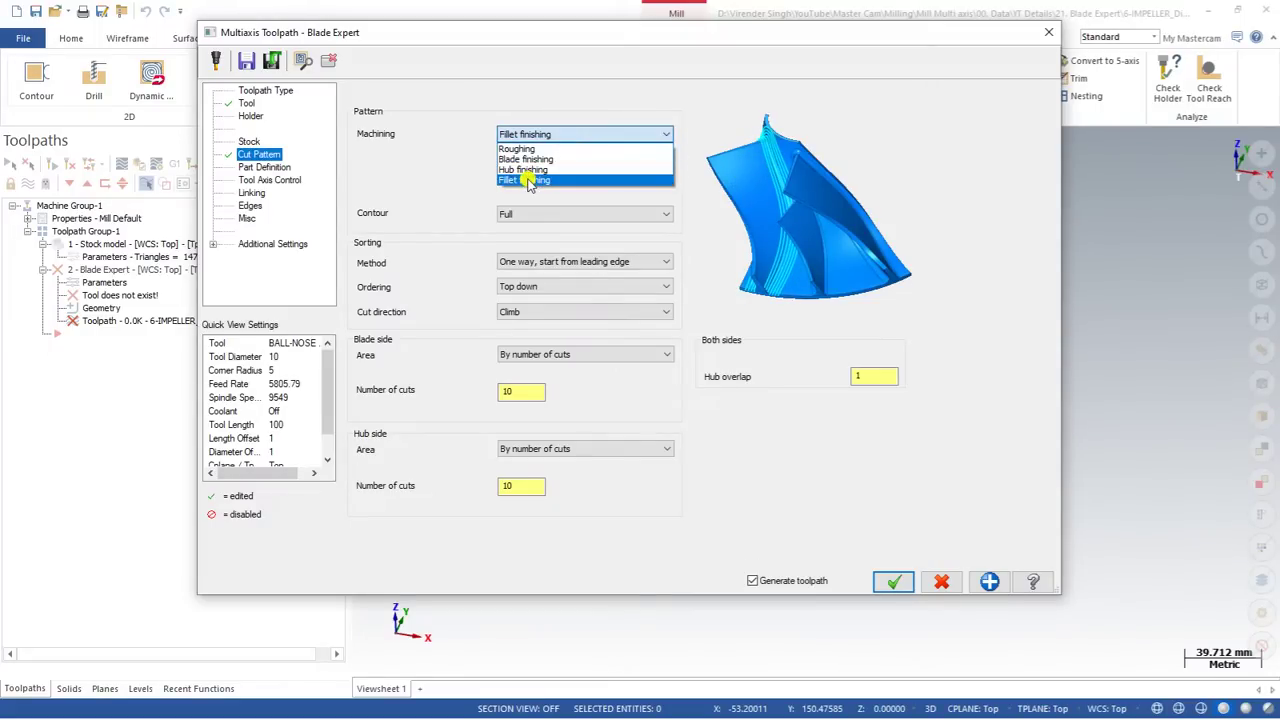
{"action": "left_click", "coordinate": [541, 149]}
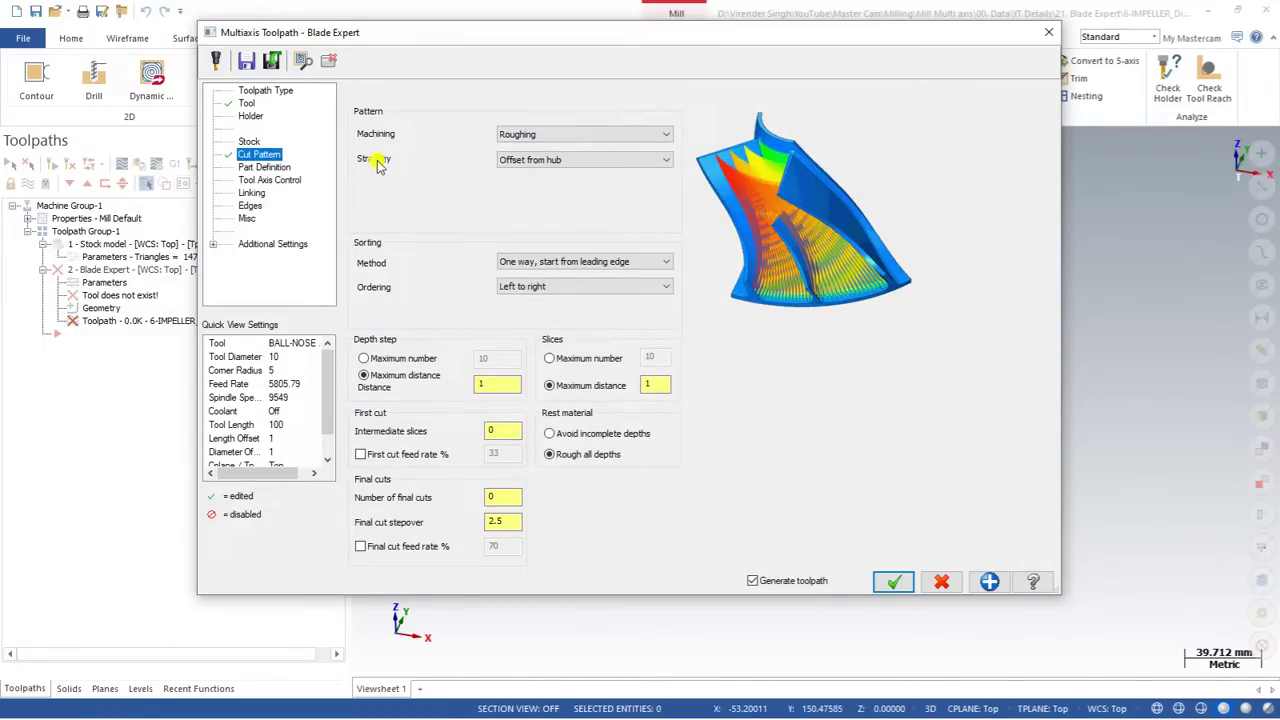
Step: Set the roughing strategy to Morph between shroud and hub and the sorting method to Zig-zag, start from leading edge
{"action": "left_click", "coordinate": [540, 162]}
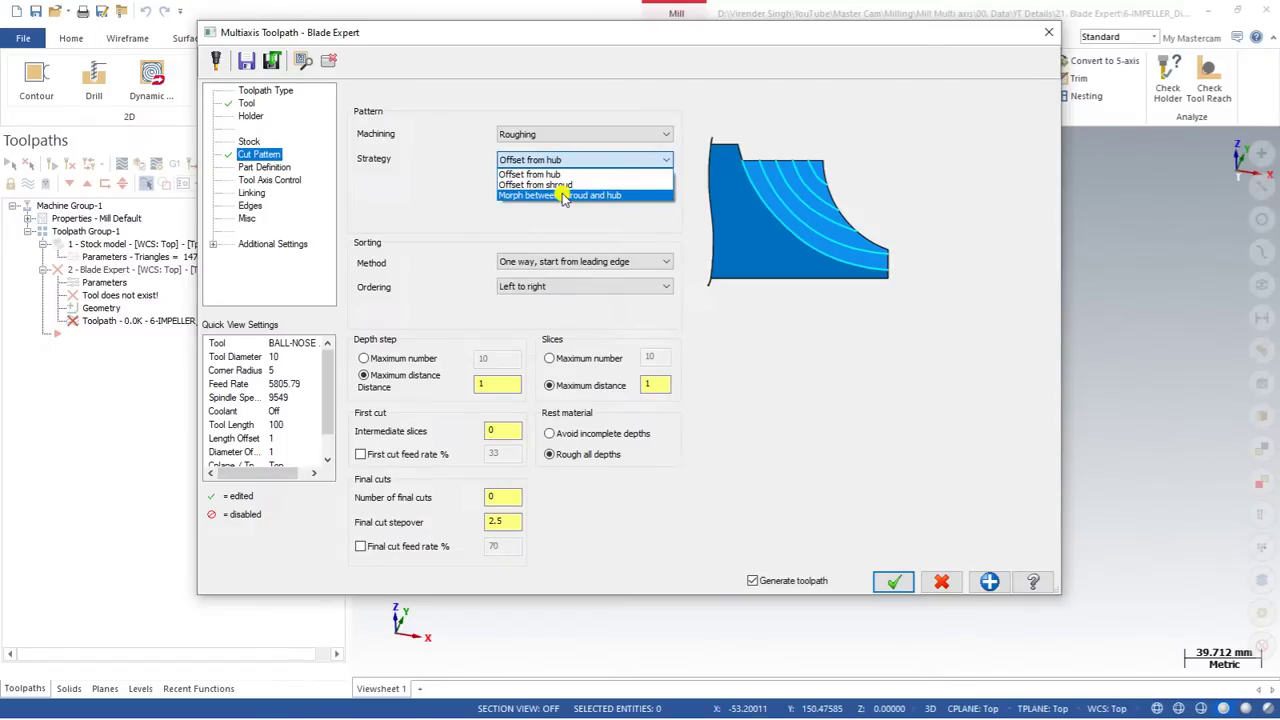
{"action": "left_click", "coordinate": [565, 195]}
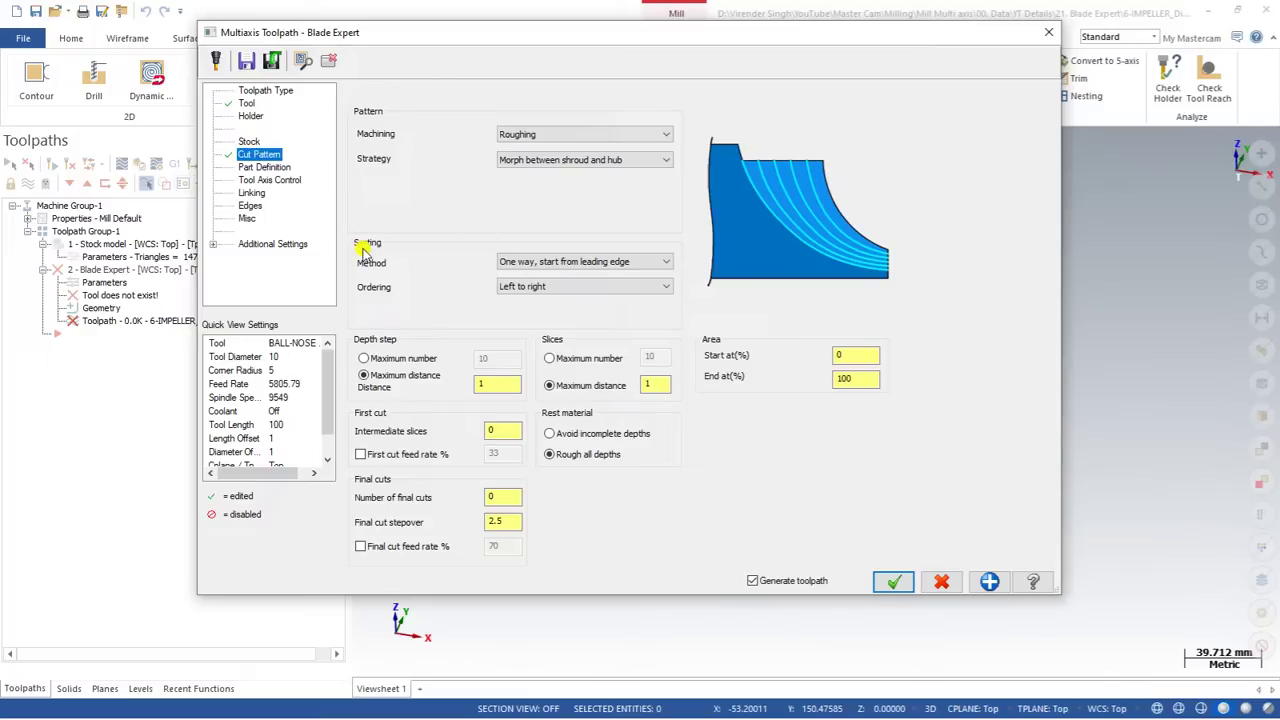
{"action": "left_click", "coordinate": [534, 259]}
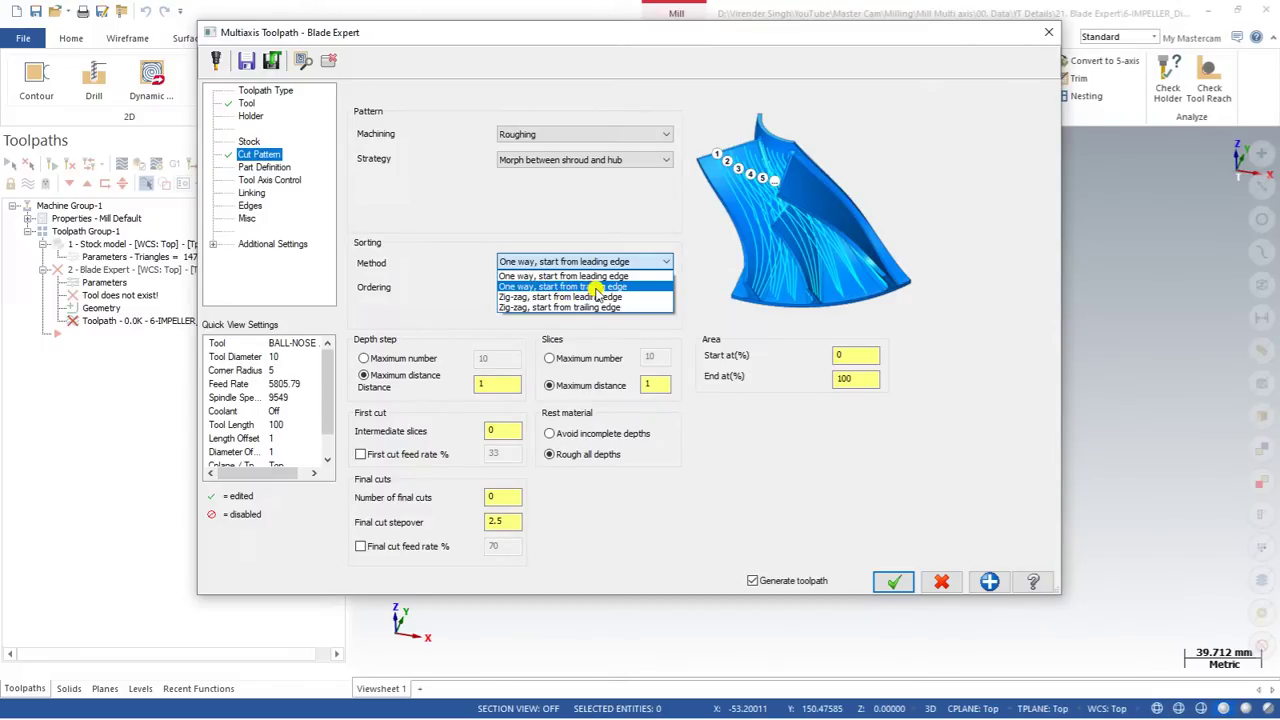
{"action": "left_click", "coordinate": [540, 297]}
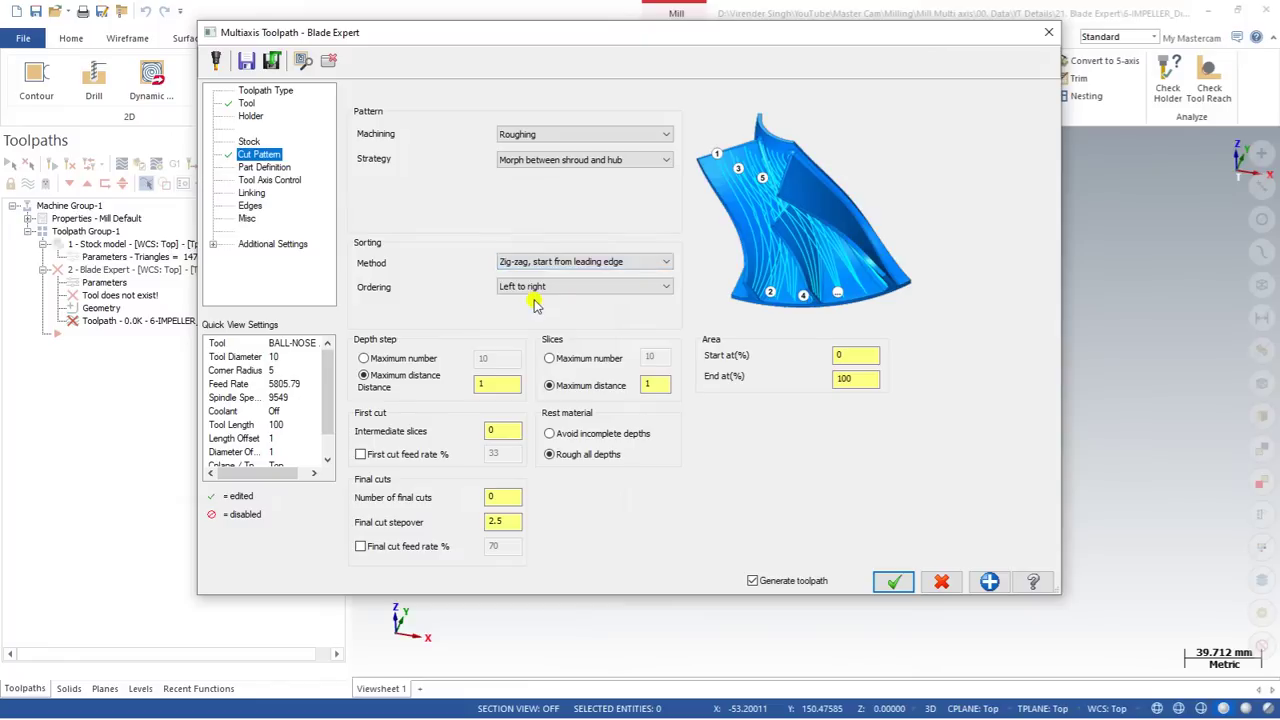
{"action": "left_click", "coordinate": [565, 264]}
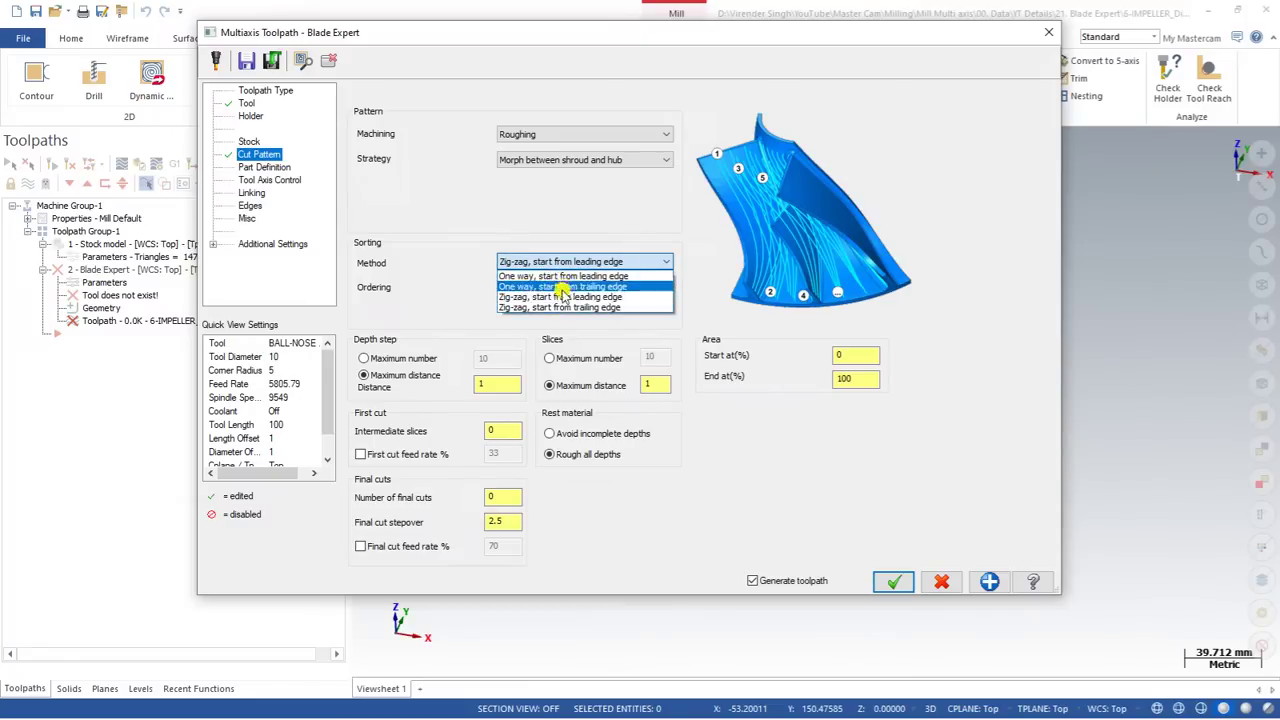
{"action": "left_click", "coordinate": [628, 297]}
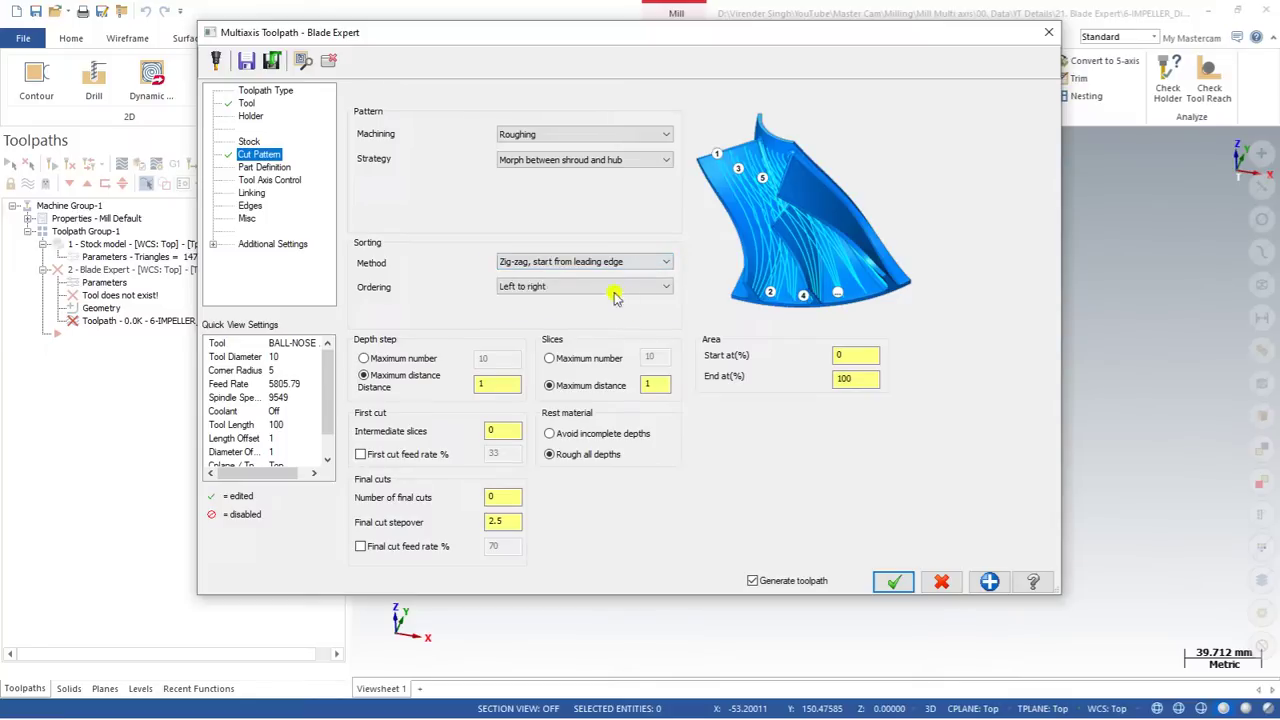
Step: Compare the cut ordering options and set the ordering to From center away, climb
{"action": "left_click", "coordinate": [628, 289]}
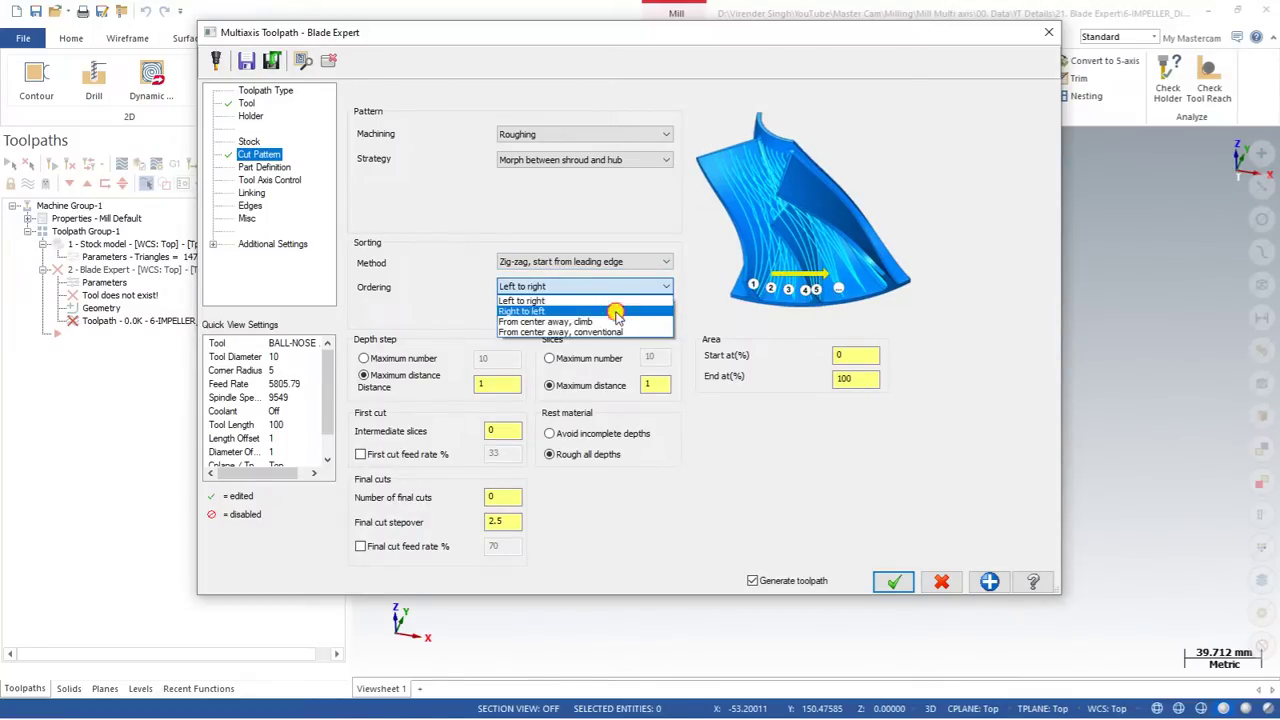
{"action": "left_click", "coordinate": [598, 311]}
{"action": "left_click", "coordinate": [600, 288]}
{"action": "left_click", "coordinate": [590, 322]}
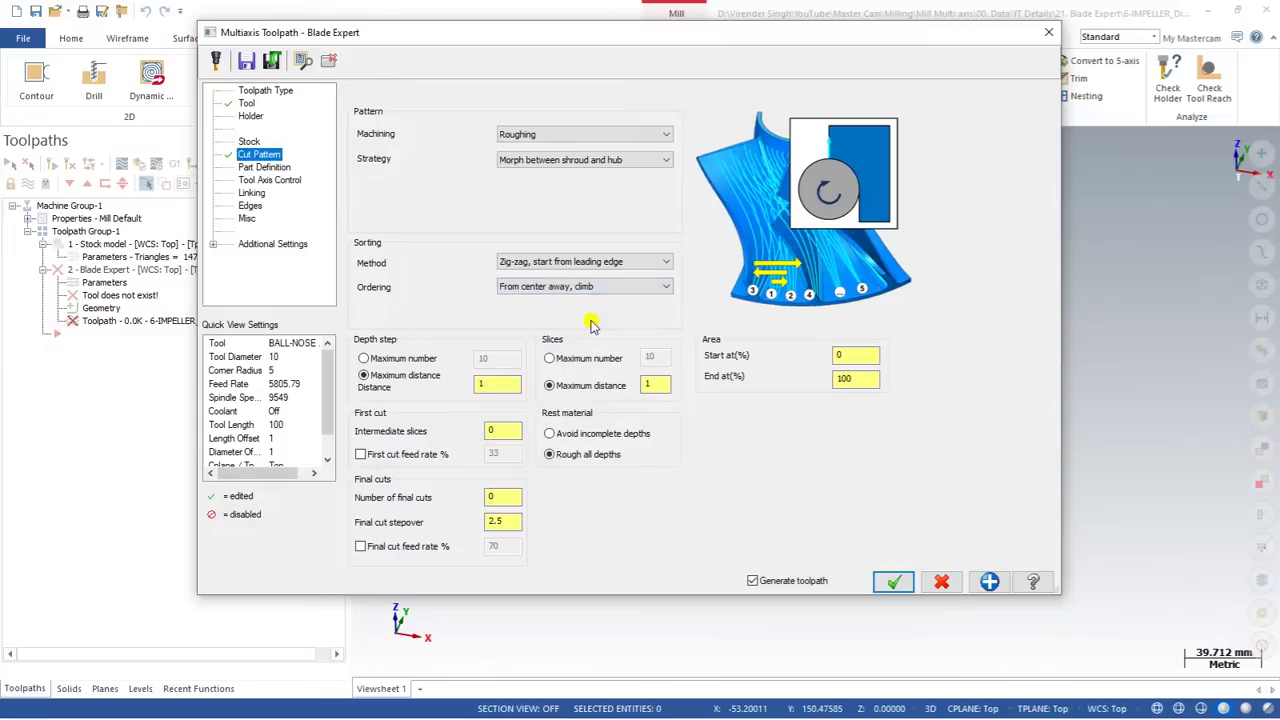
{"action": "left_click", "coordinate": [600, 288]}
{"action": "left_click", "coordinate": [590, 333]}
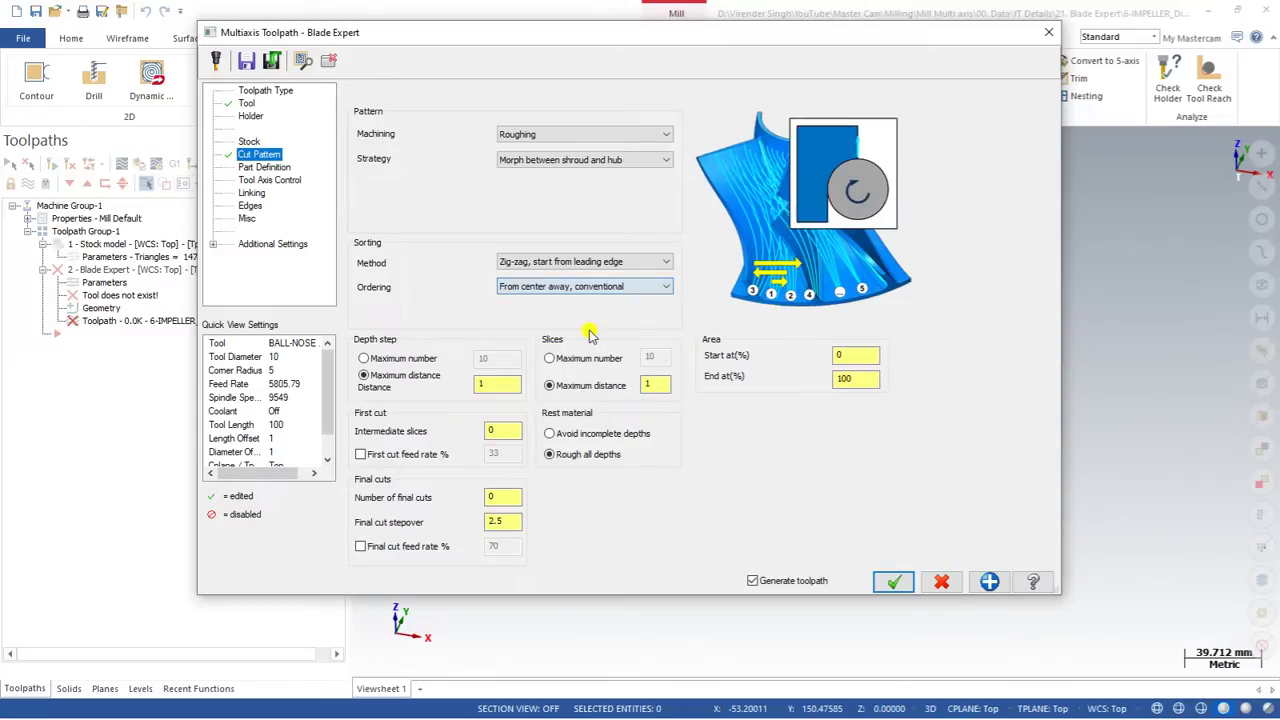
{"action": "left_click", "coordinate": [588, 287]}
{"action": "left_click", "coordinate": [582, 322]}
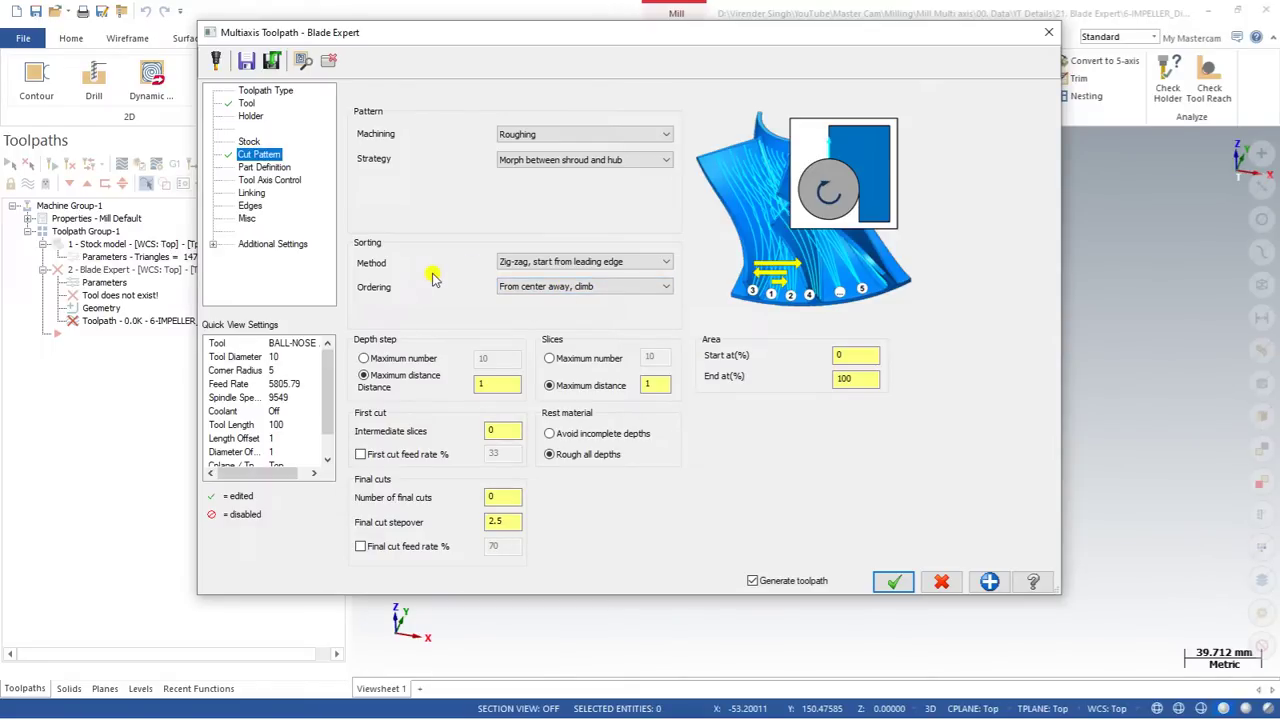
Step: Set the depth step's maximum distance to 5 and the final cut stepover to 5
{"action": "left_click", "coordinate": [483, 384]}
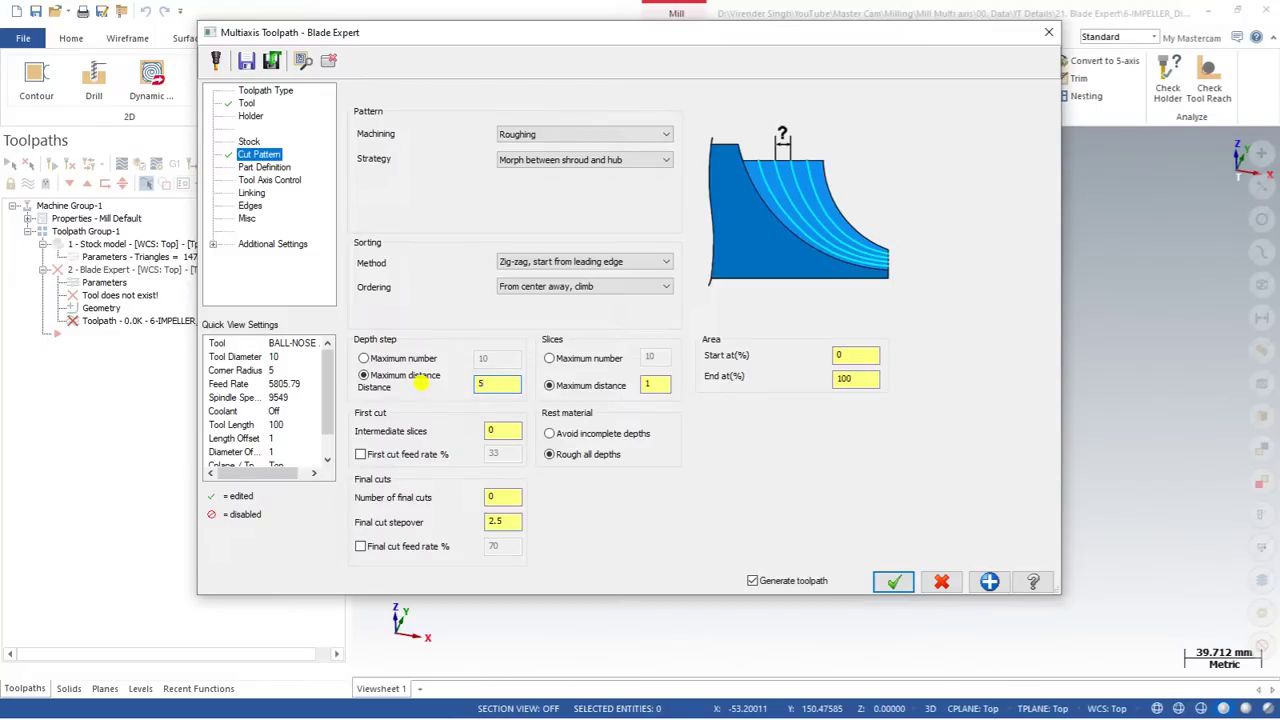
{"action": "left_click", "coordinate": [500, 520]}
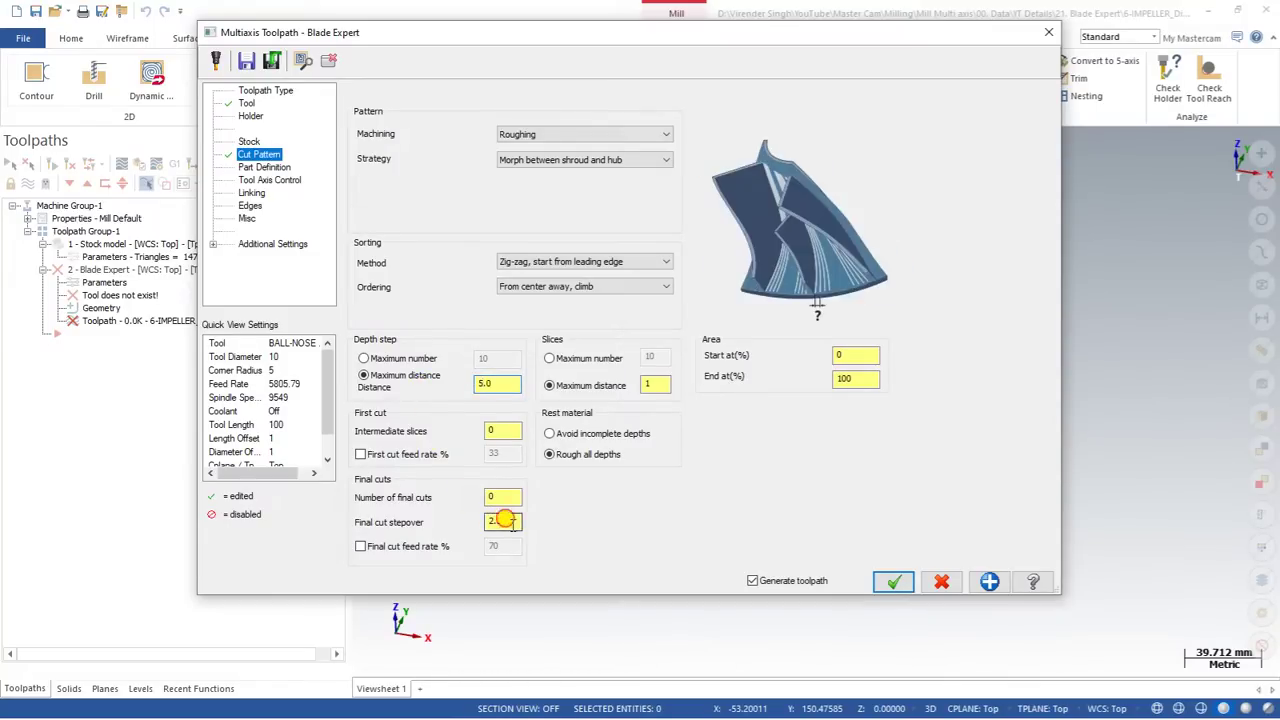
{"action": "type", "text": "5"}
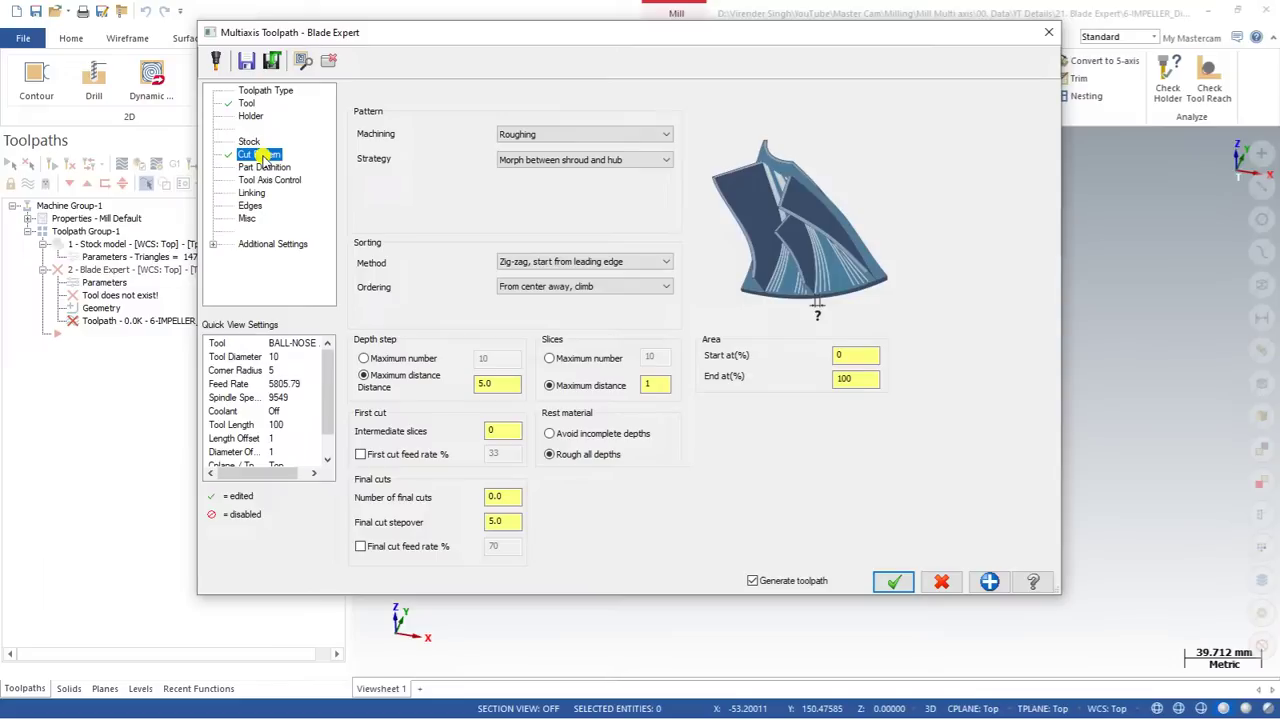
Step: Recheck the cut pattern's machining, strategy, sorting method and ordering choices
{"action": "left_click", "coordinate": [528, 133]}
{"action": "left_click", "coordinate": [533, 146]}
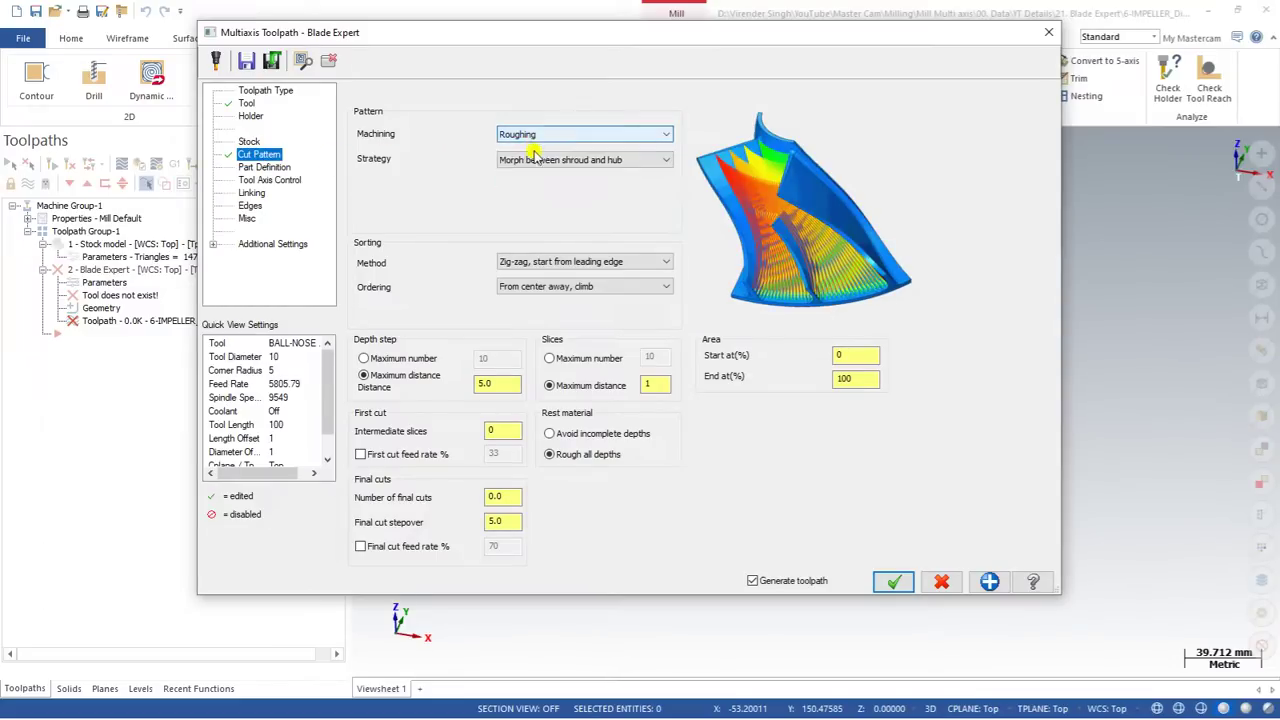
{"action": "left_click", "coordinate": [535, 158]}
{"action": "left_click", "coordinate": [530, 167]}
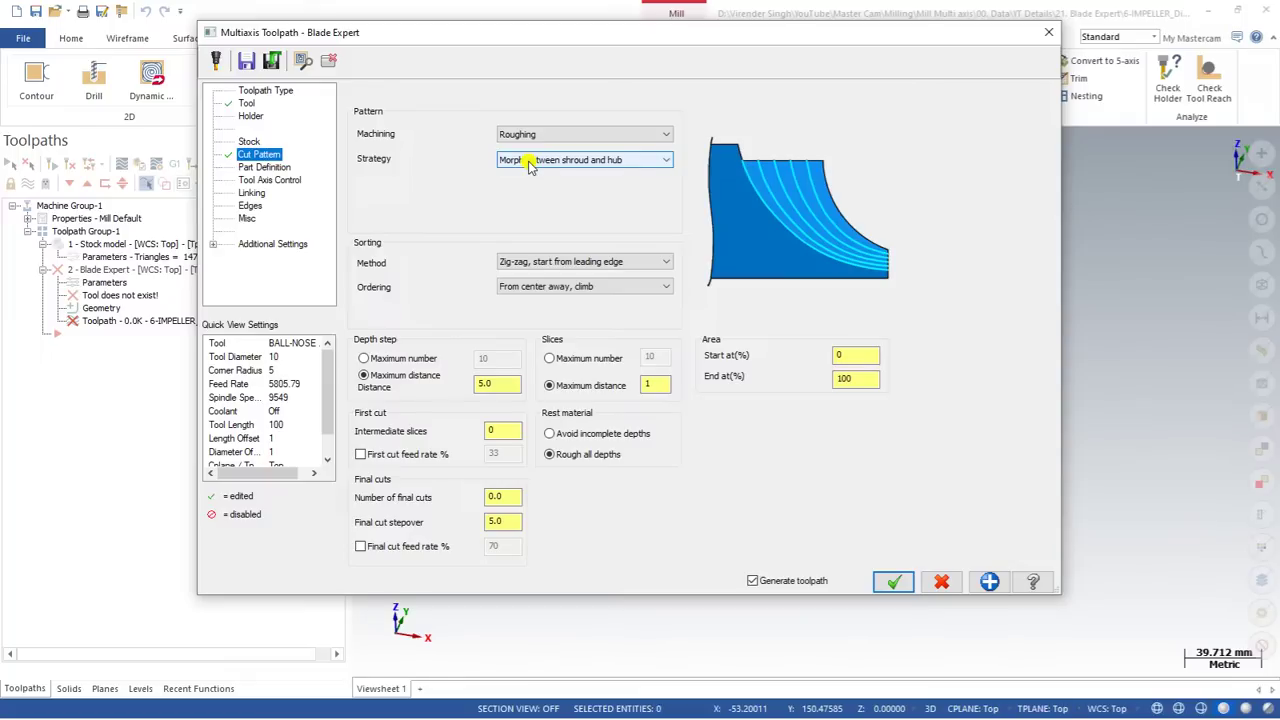
{"action": "left_click", "coordinate": [533, 262]}
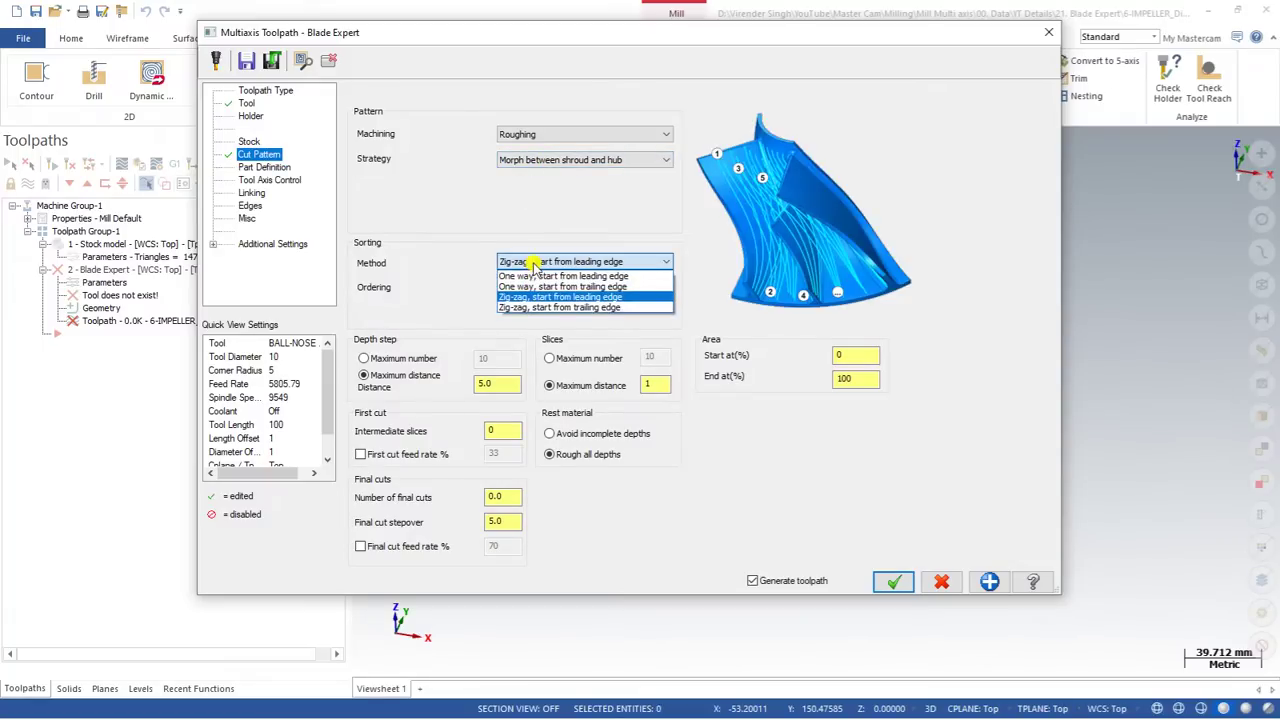
{"action": "left_click", "coordinate": [533, 263]}
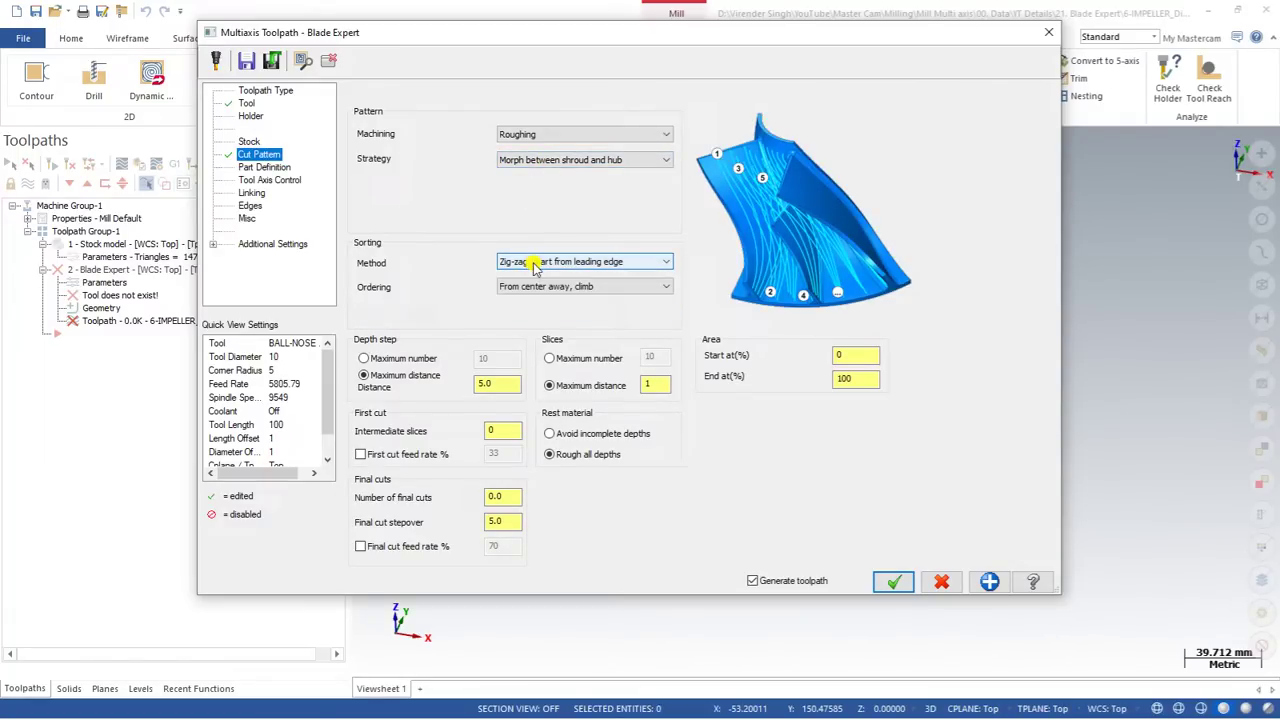
{"action": "left_click", "coordinate": [530, 287]}
{"action": "left_click", "coordinate": [530, 290]}
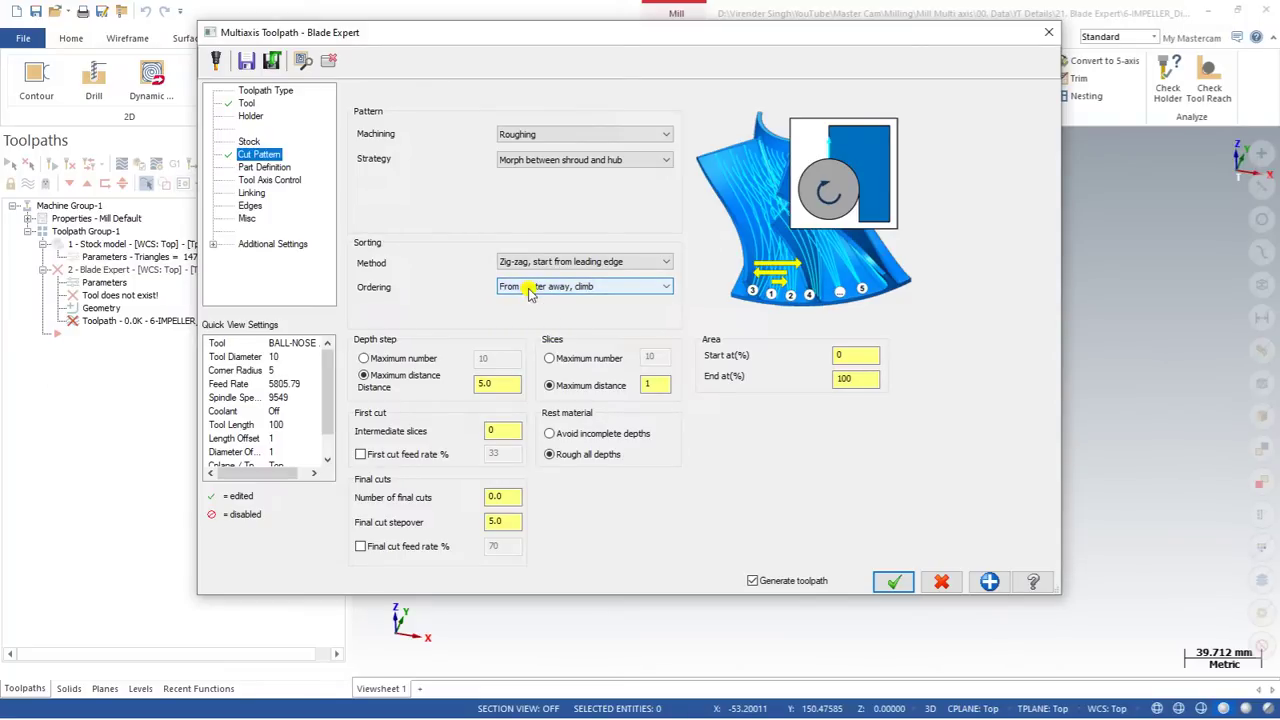
Step: Define the two neighbouring front blades and their fillets as the part definition's blades, splitter and fillets geometry
{"action": "left_click", "coordinate": [264, 167]}
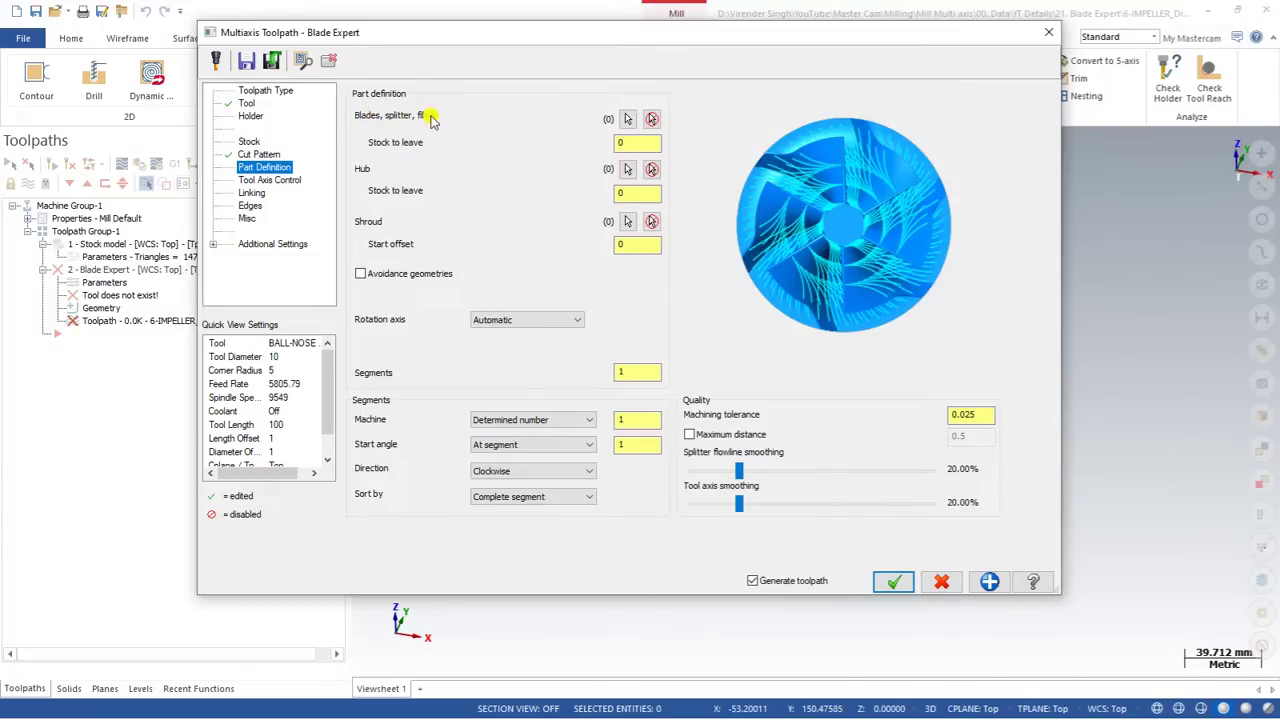
{"action": "left_click", "coordinate": [628, 119]}
{"action": "scroll", "coordinate": [609, 366], "scroll_direction": "up", "scroll_amount": 5}
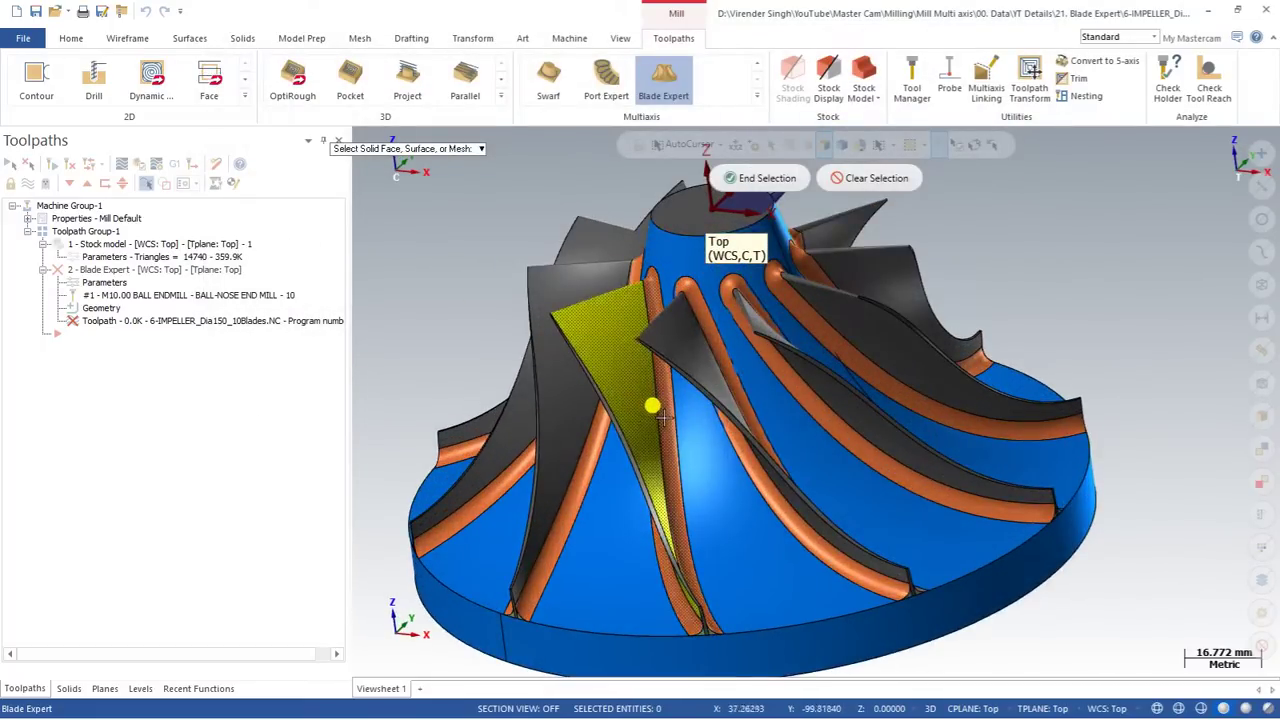
{"action": "scroll", "coordinate": [697, 601], "scroll_direction": "down", "scroll_amount": 2}
{"action": "scroll", "coordinate": [697, 590], "scroll_direction": "up", "scroll_amount": 3}
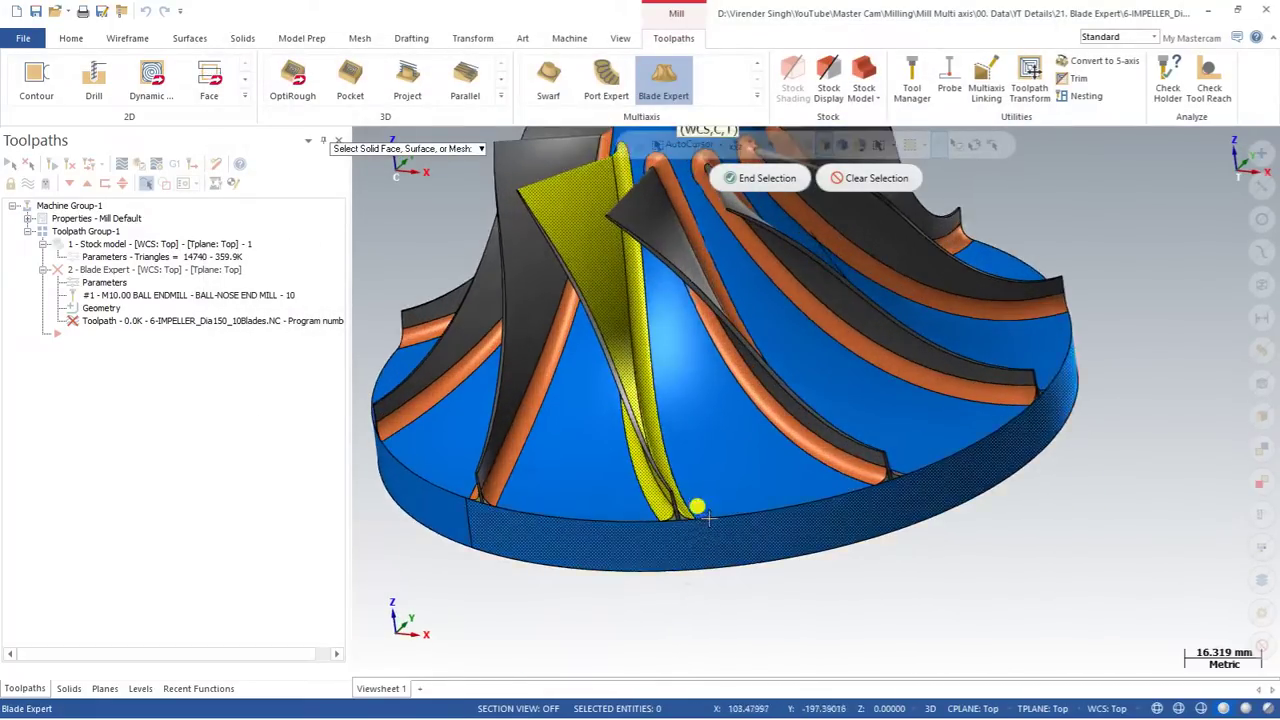
{"action": "scroll", "coordinate": [715, 460], "scroll_direction": "down", "scroll_amount": 1}
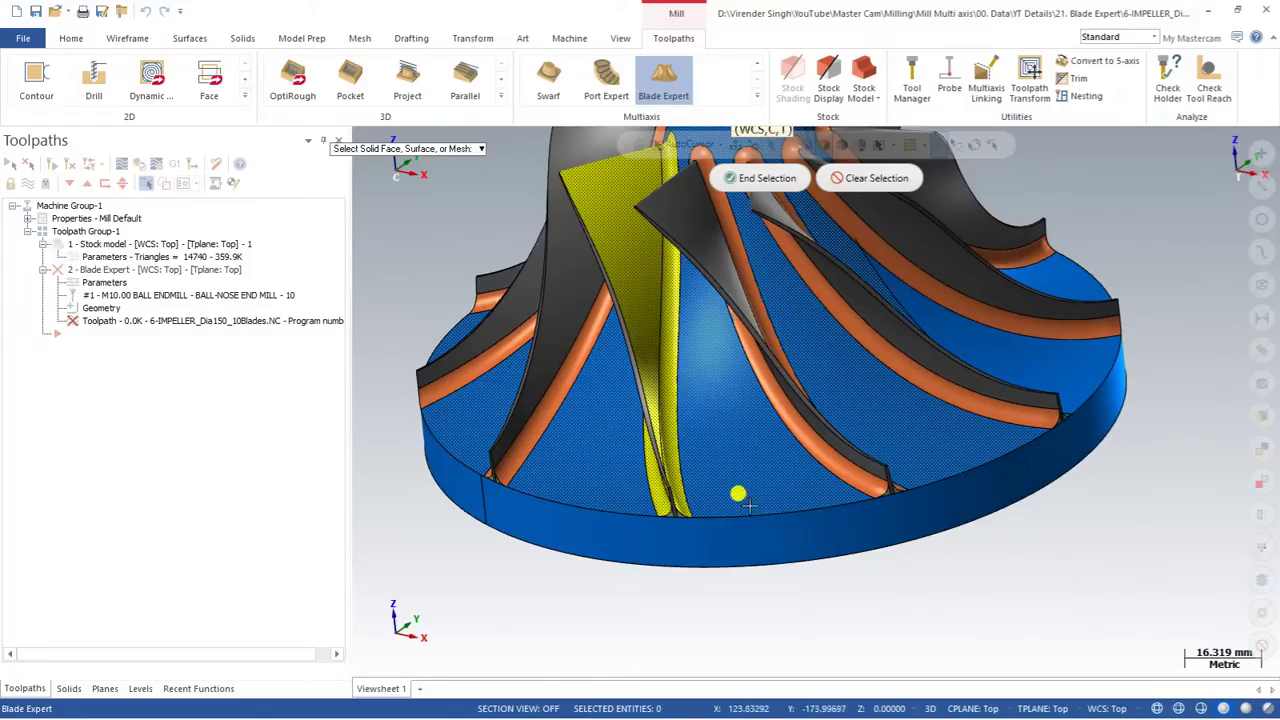
{"action": "mouse_move", "coordinate": [733, 437]}
{"action": "middle_mouse_down"}
{"action": "mouse_move", "coordinate": [772, 430]}
{"action": "mouse_move", "coordinate": [775, 395]}
{"action": "mouse_move", "coordinate": [830, 414]}
{"action": "mouse_move", "coordinate": [809, 407]}
{"action": "middle_mouse_up"}
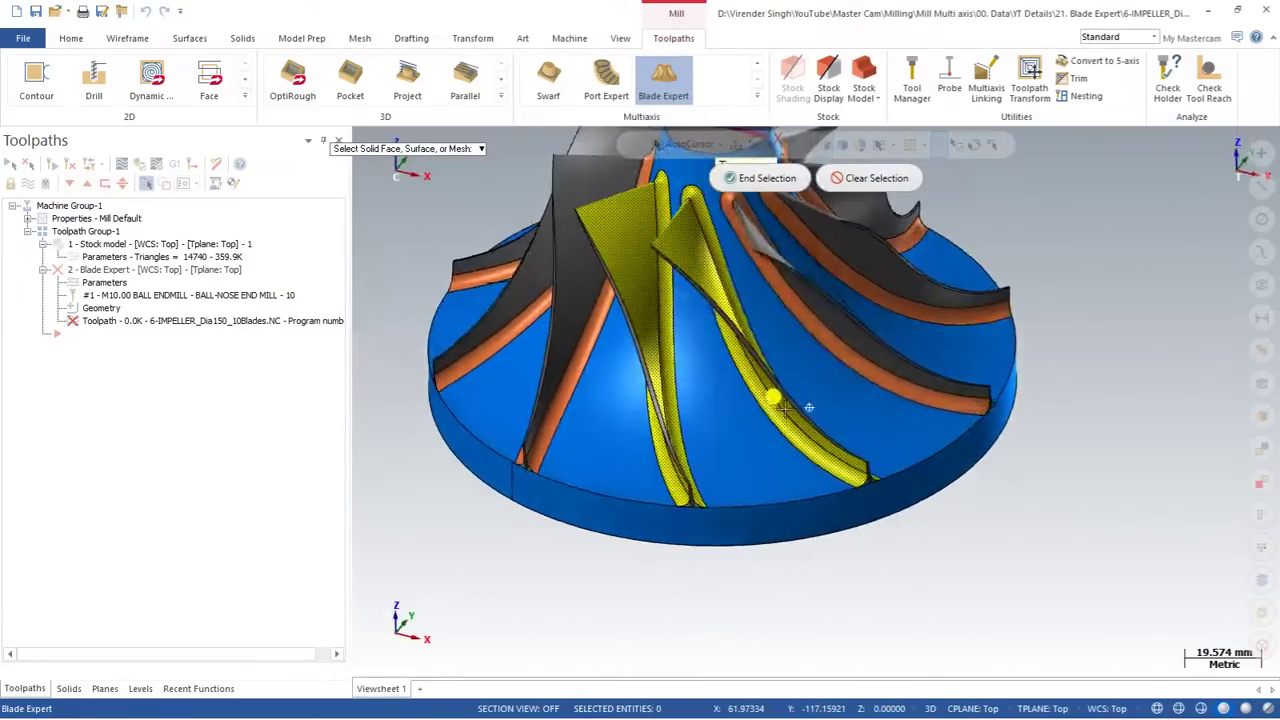
{"action": "left_click", "coordinate": [762, 178]}
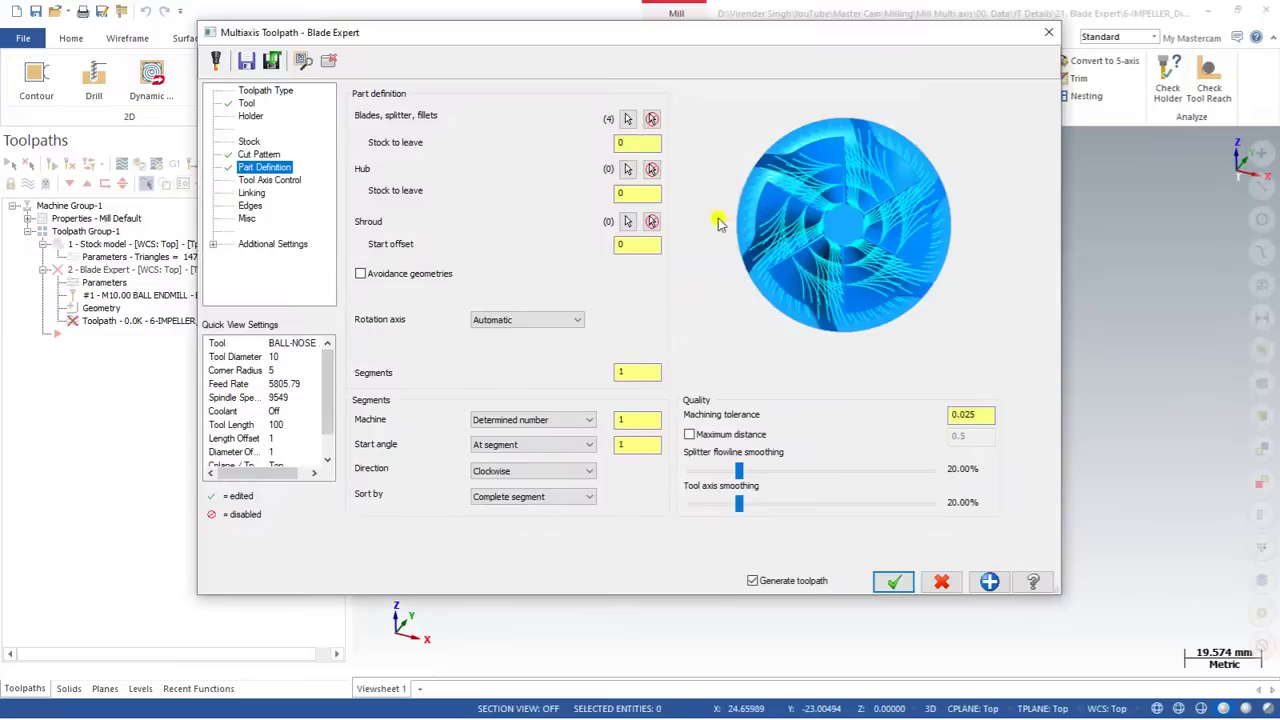
Step: Select the blue floor surface as the hub and set stock to leave to 0.2 for both the blades and the hub
{"action": "left_click", "coordinate": [628, 169]}
{"action": "left_click", "coordinate": [712, 335]}
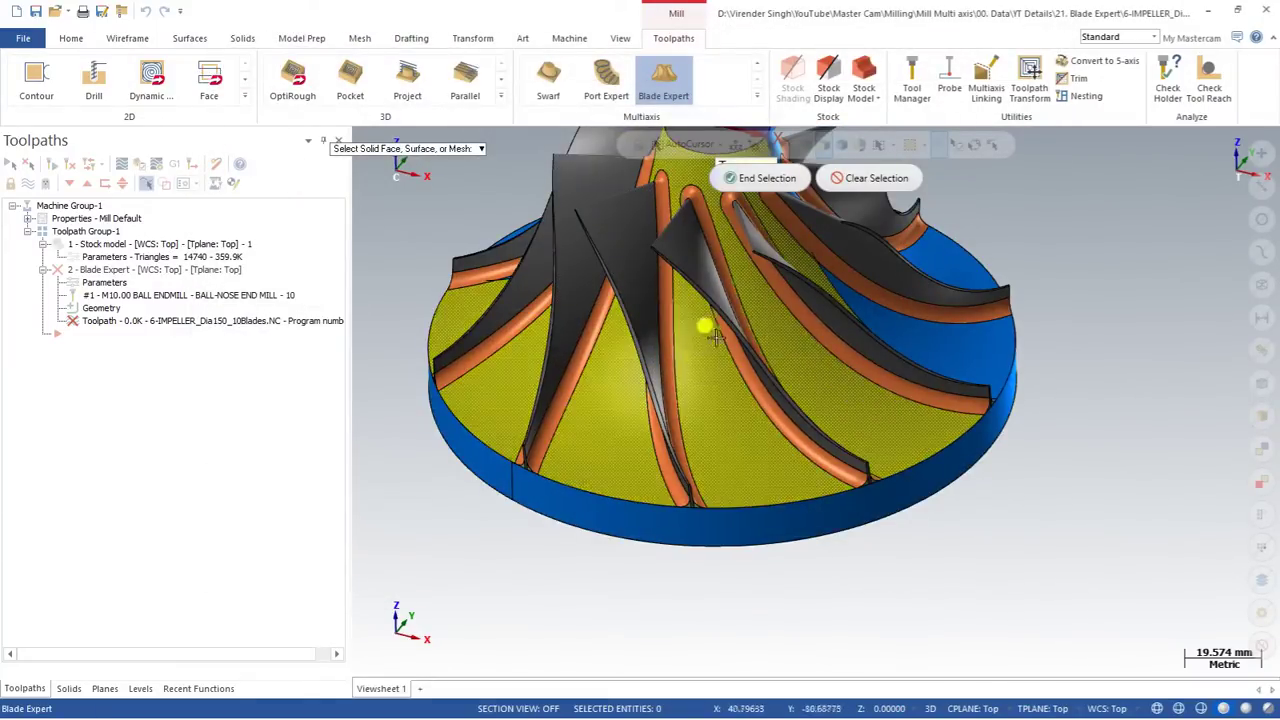
{"action": "left_click", "coordinate": [752, 178]}
{"action": "left_click", "coordinate": [645, 143]}
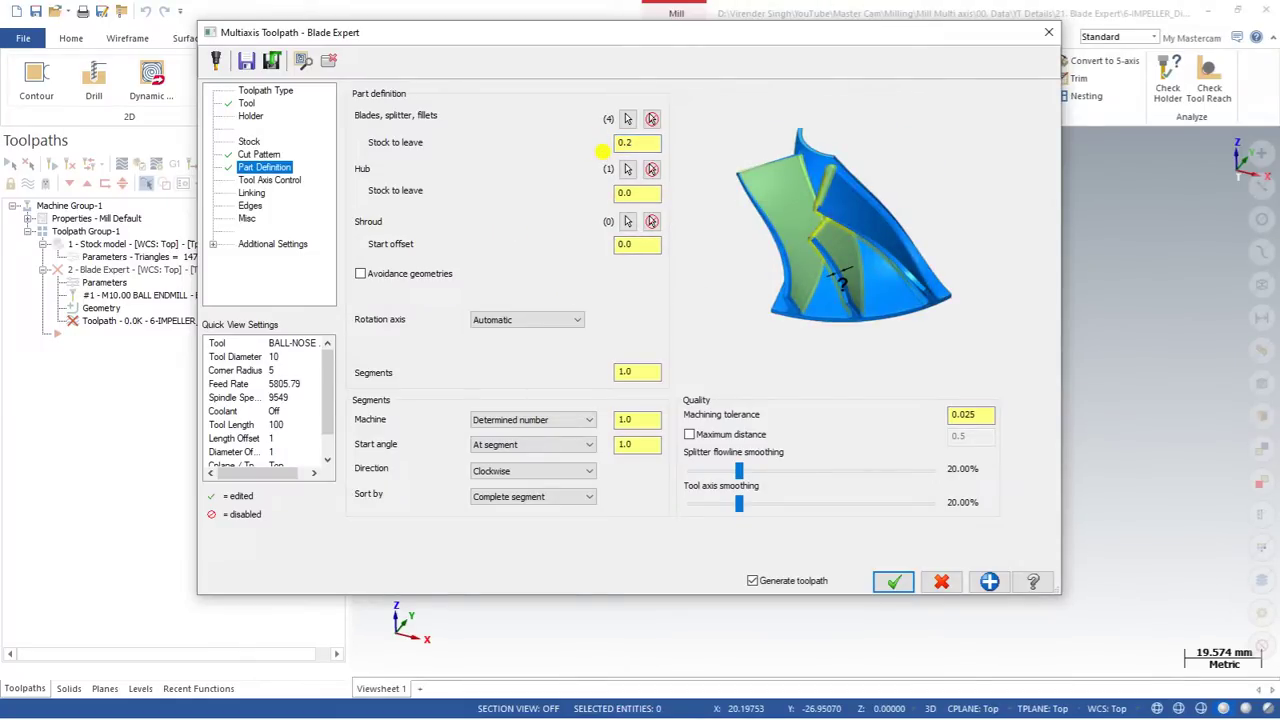
{"action": "left_click", "coordinate": [624, 191]}
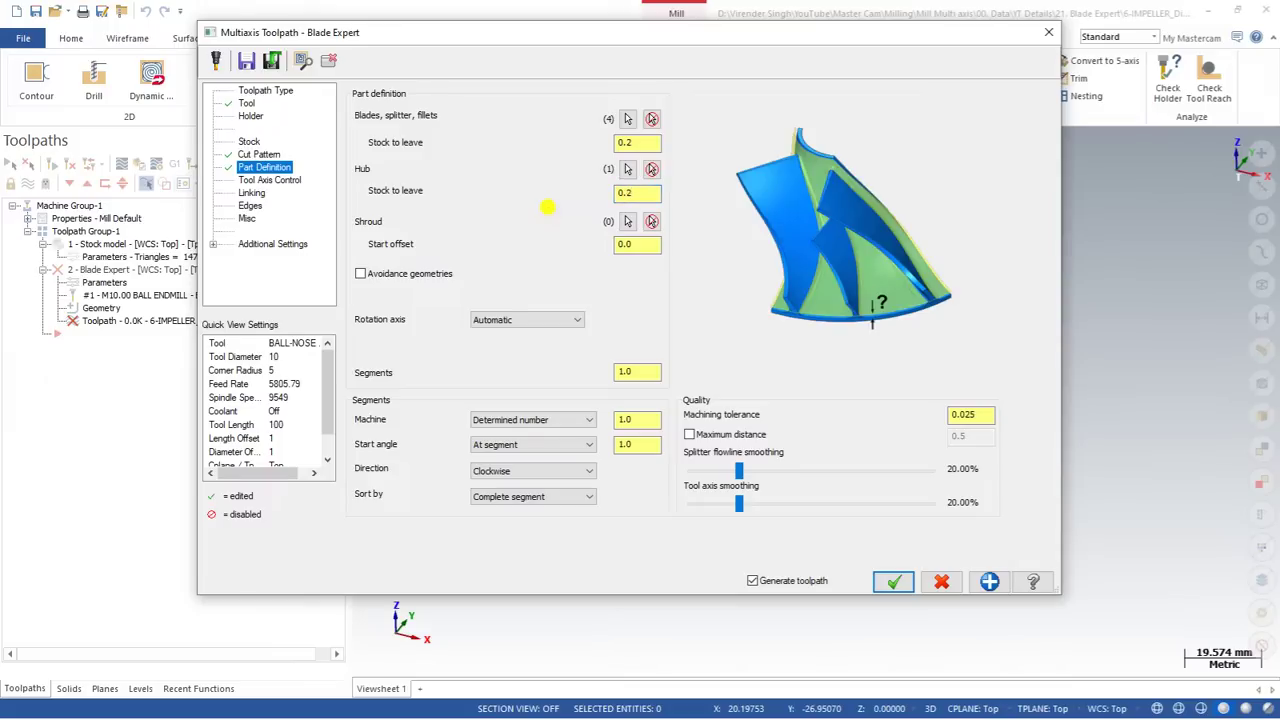
Step: Select the narrow top edge faces of the same two blades as the shroud, keeping the start offset at 0
{"action": "left_click", "coordinate": [638, 246]}
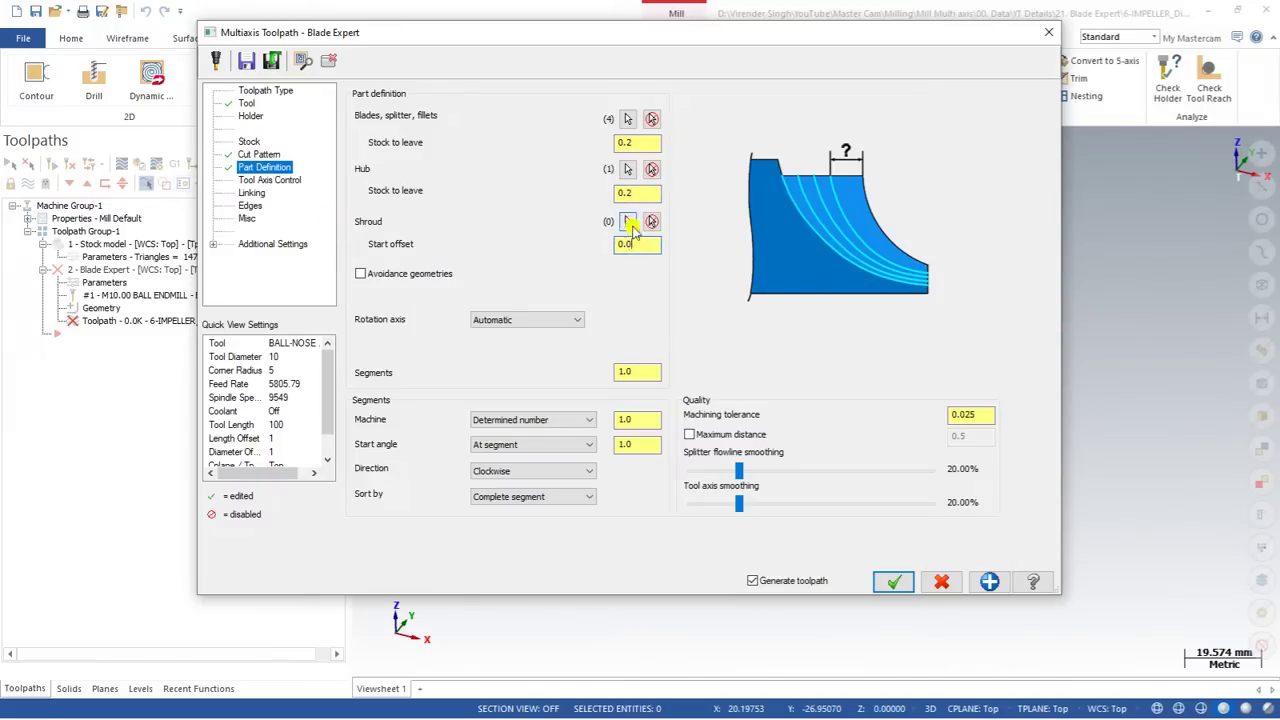
{"action": "left_click", "coordinate": [628, 222]}
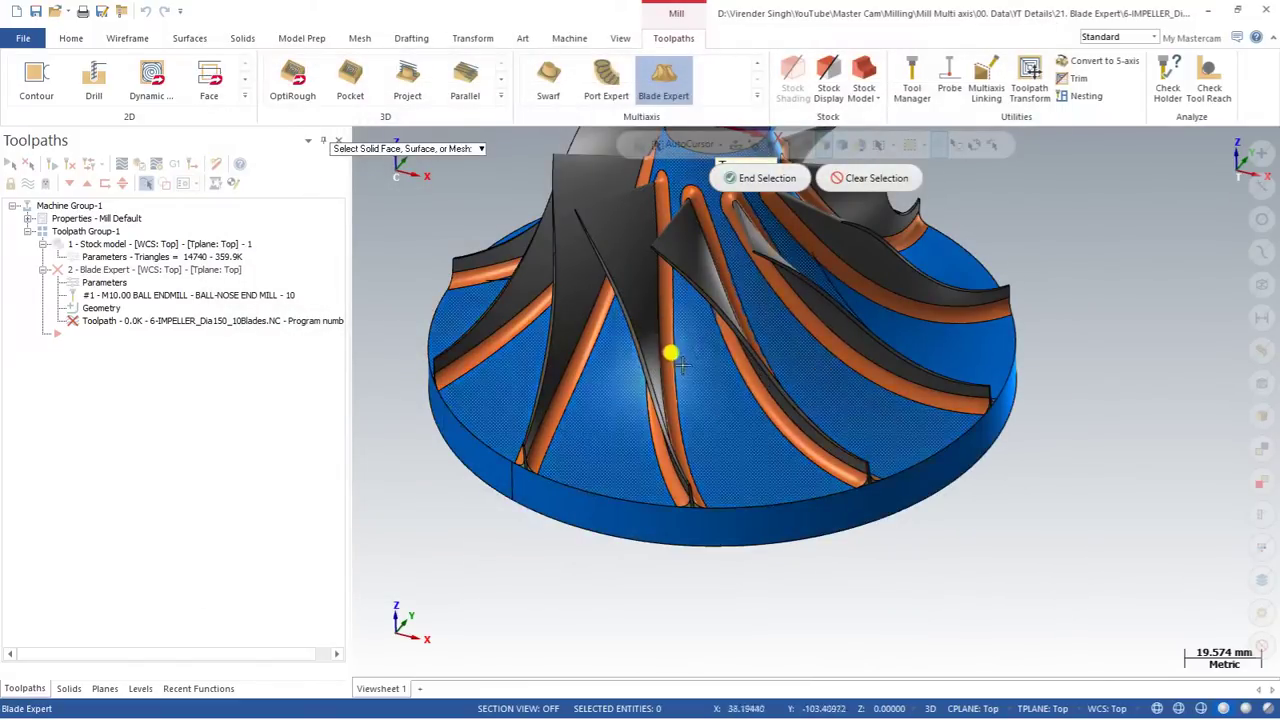
{"action": "scroll", "coordinate": [650, 350], "scroll_direction": "up", "scroll_amount": 2}
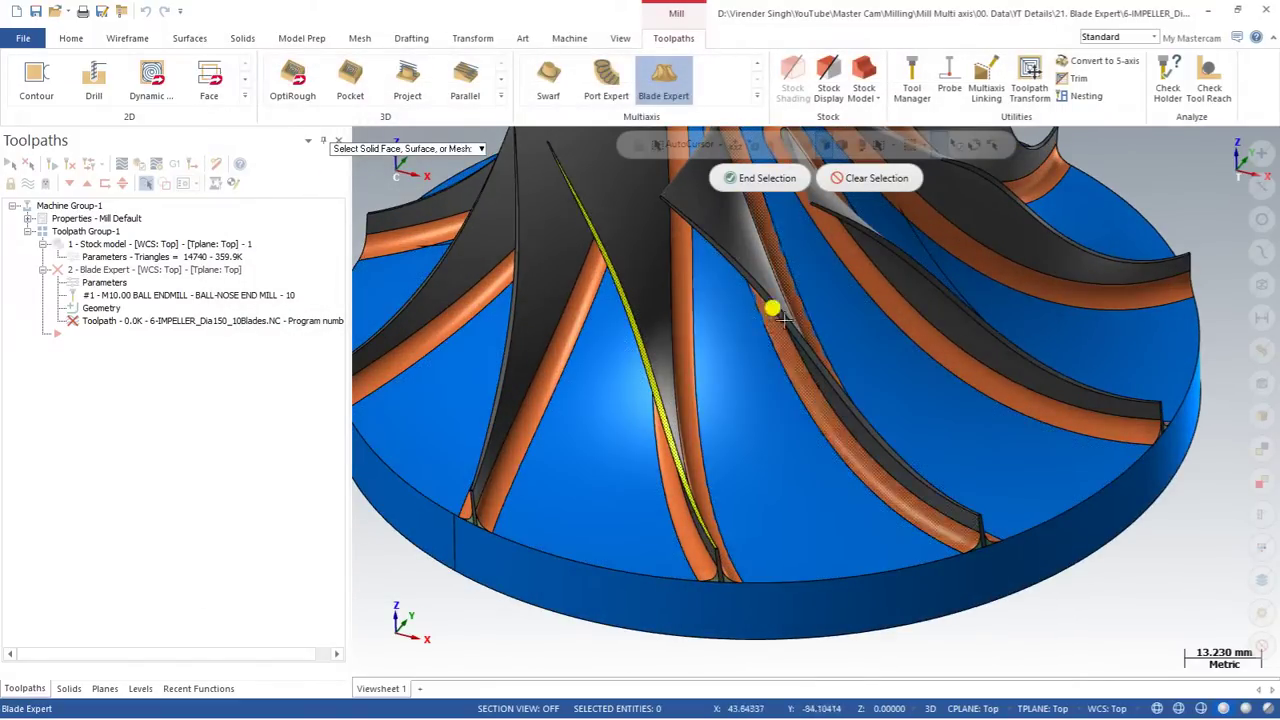
{"action": "scroll", "coordinate": [748, 278], "scroll_direction": "up", "scroll_amount": 2}
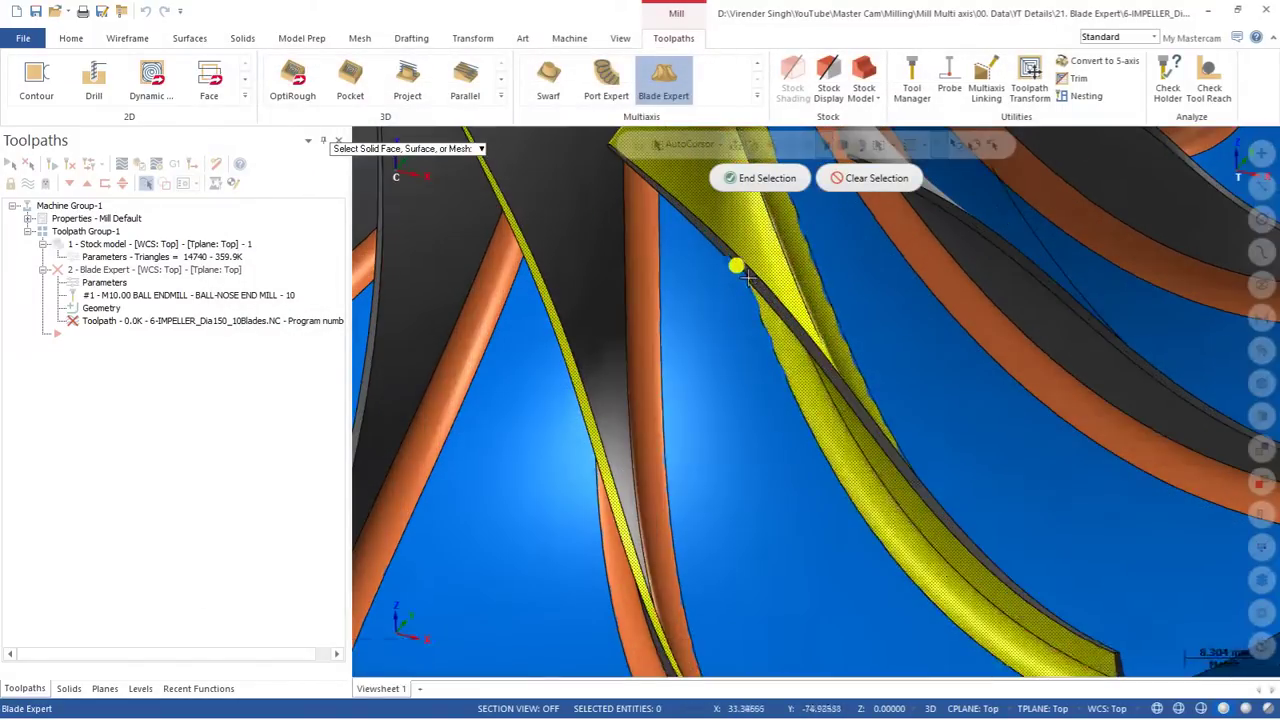
{"action": "scroll", "coordinate": [770, 280], "scroll_direction": "up", "scroll_amount": 2}
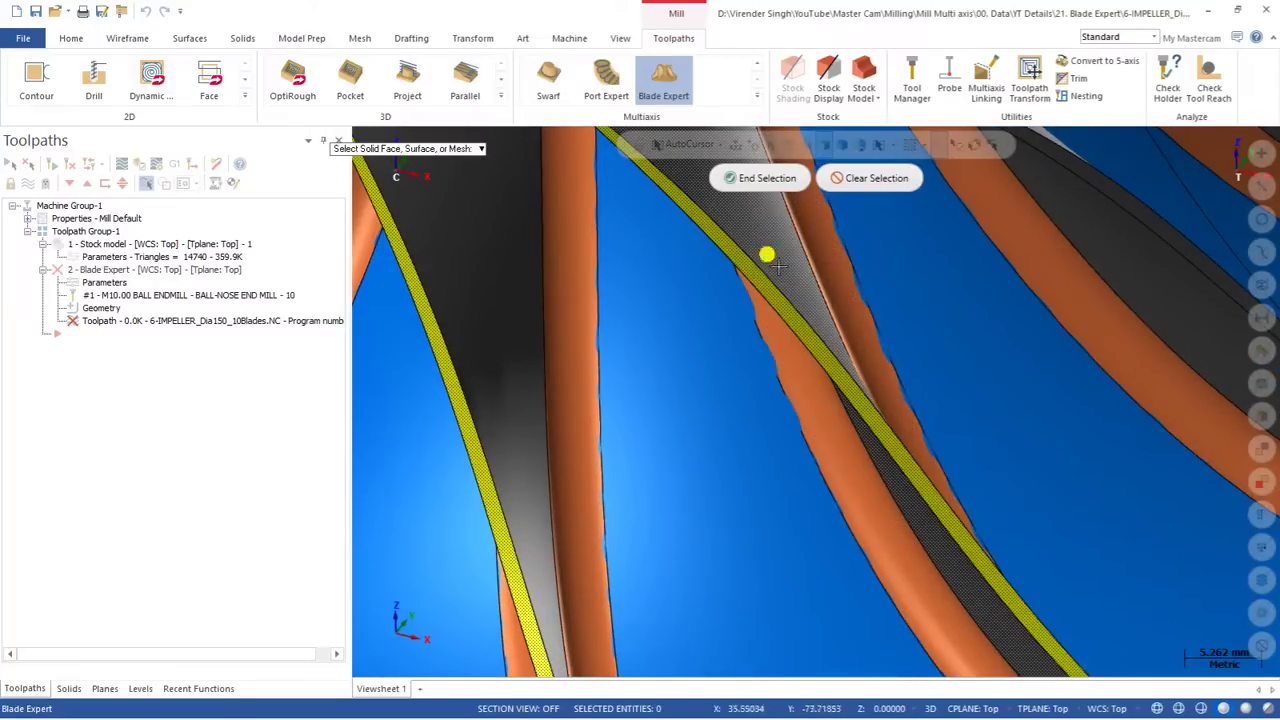
{"action": "left_click", "coordinate": [767, 178]}
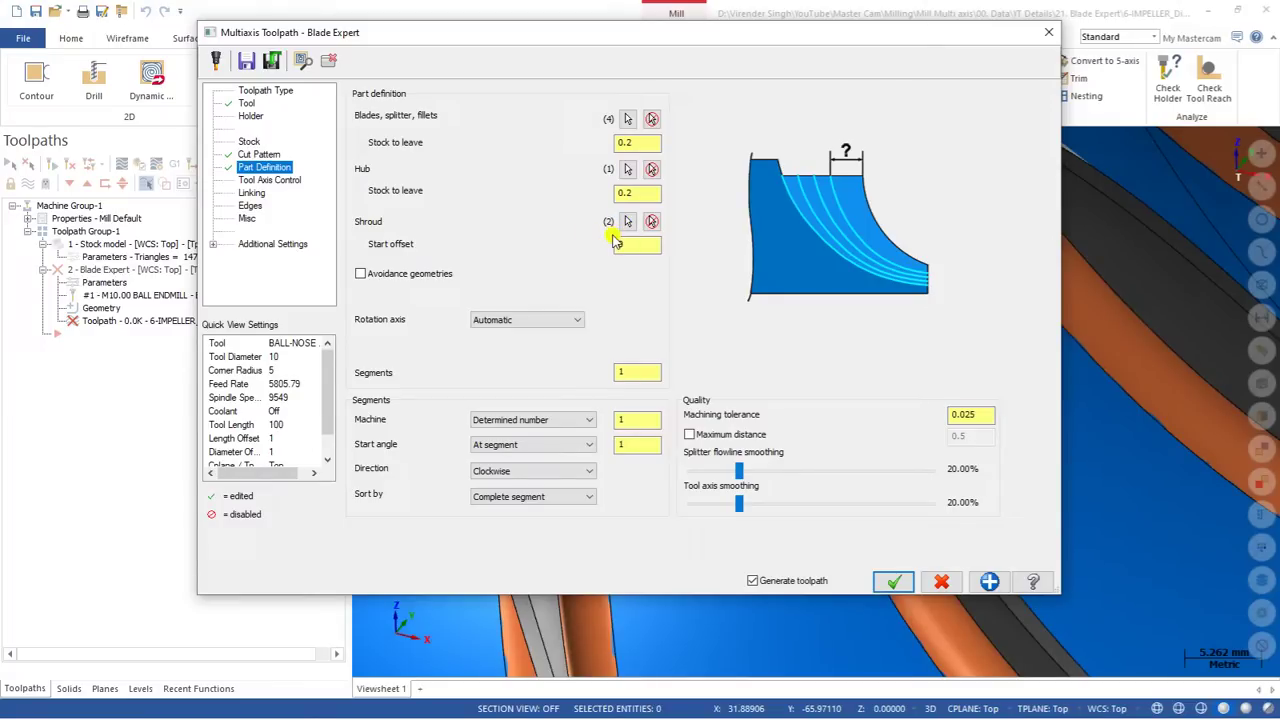
Step: Consult the Blade Toolpaths.PNG reference image in Photos for the hub, blade, fillet, splitter and shroud definitions, and return to Mastercam
{"action": "key", "text": "super+Tab"}
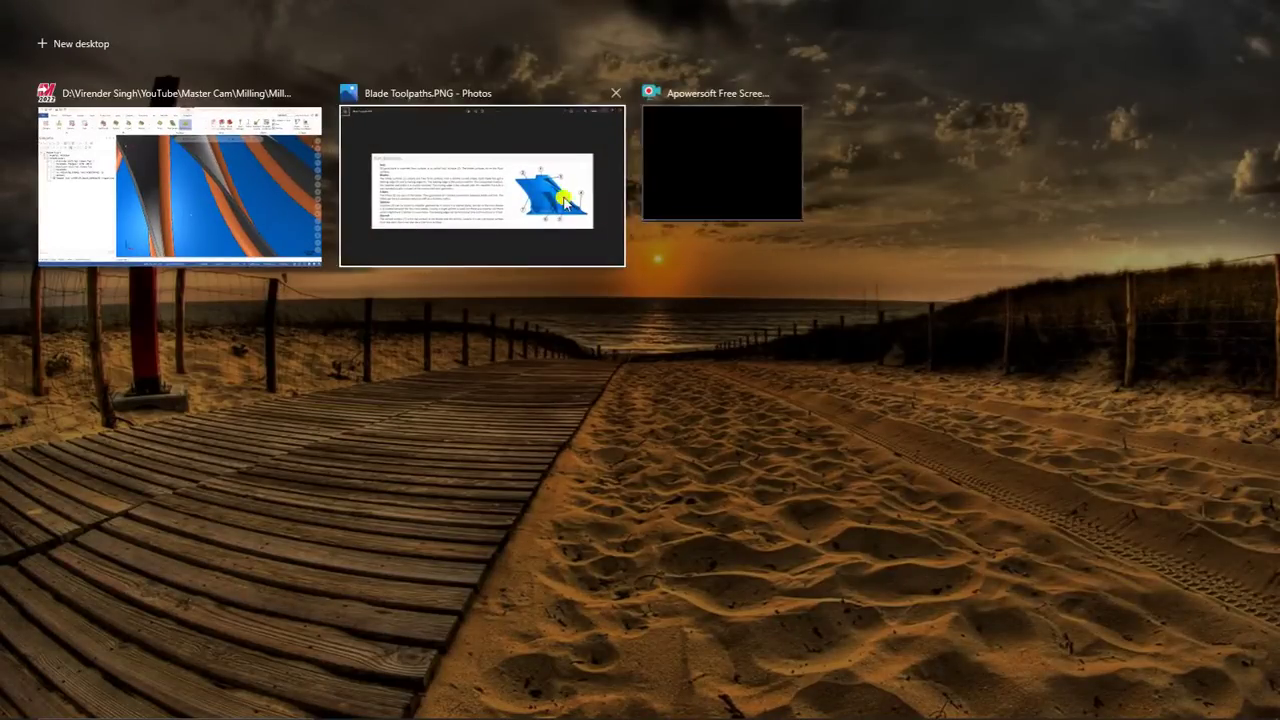
{"action": "left_click", "coordinate": [609, 248]}
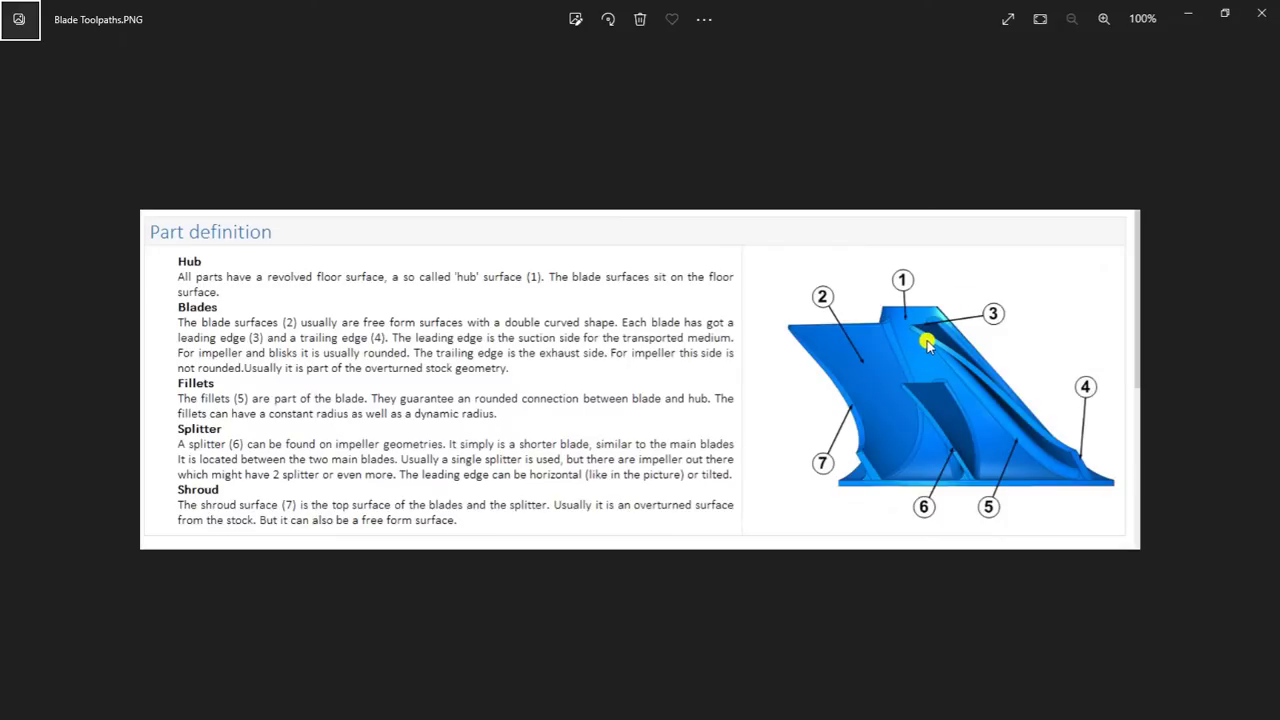
{"action": "left_click", "coordinate": [1188, 14]}
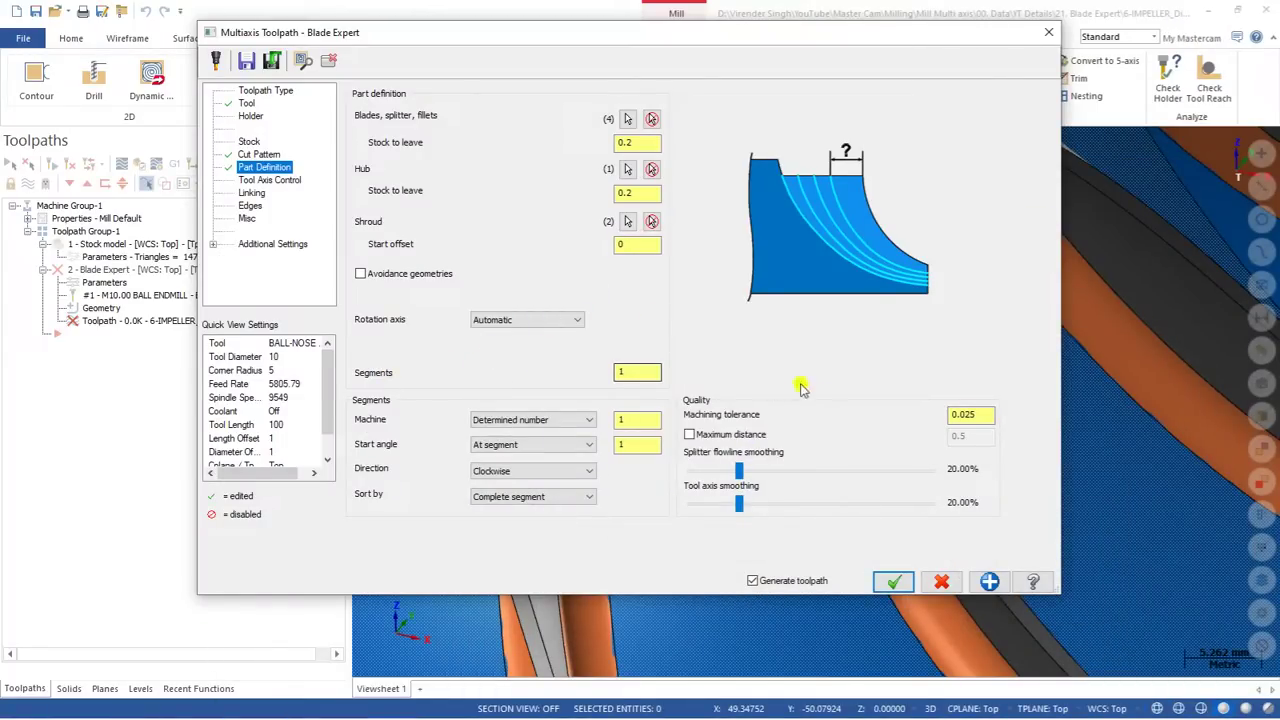
Step: Set the machining tolerance to 0.1 and generate the Blade Expert toolpath
{"action": "left_click_drag", "start_coordinate": [988, 414], "coordinate": [868, 427]}
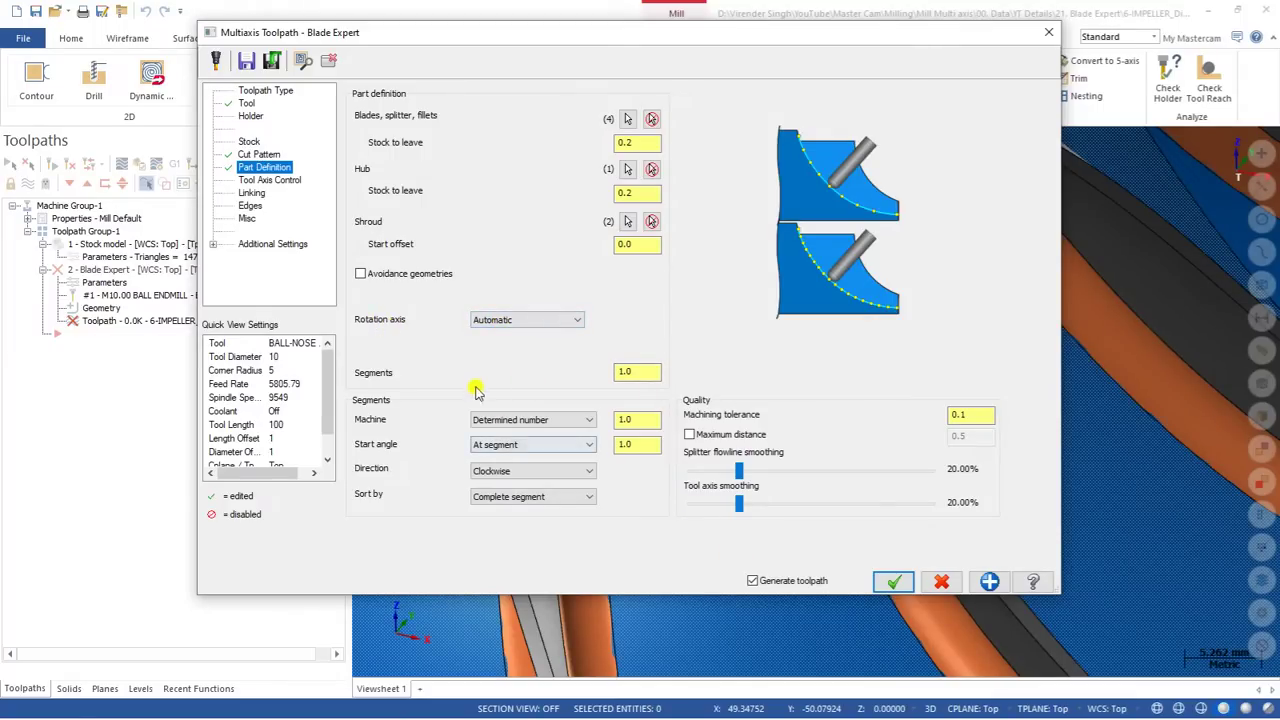
{"action": "left_click", "coordinate": [893, 581]}
{"action": "scroll", "coordinate": [696, 386], "scroll_direction": "down", "scroll_amount": 7}
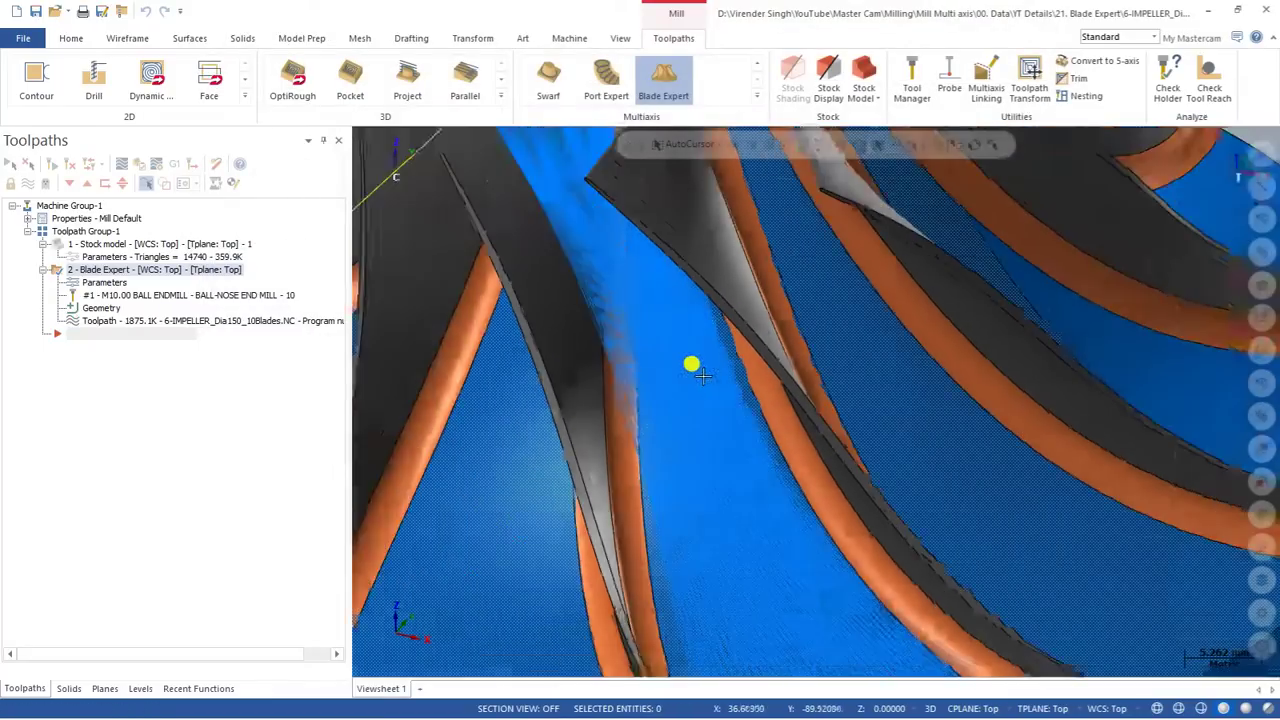
{"action": "middle_click_drag", "start_coordinate": [662, 387], "coordinate": [746, 374]}
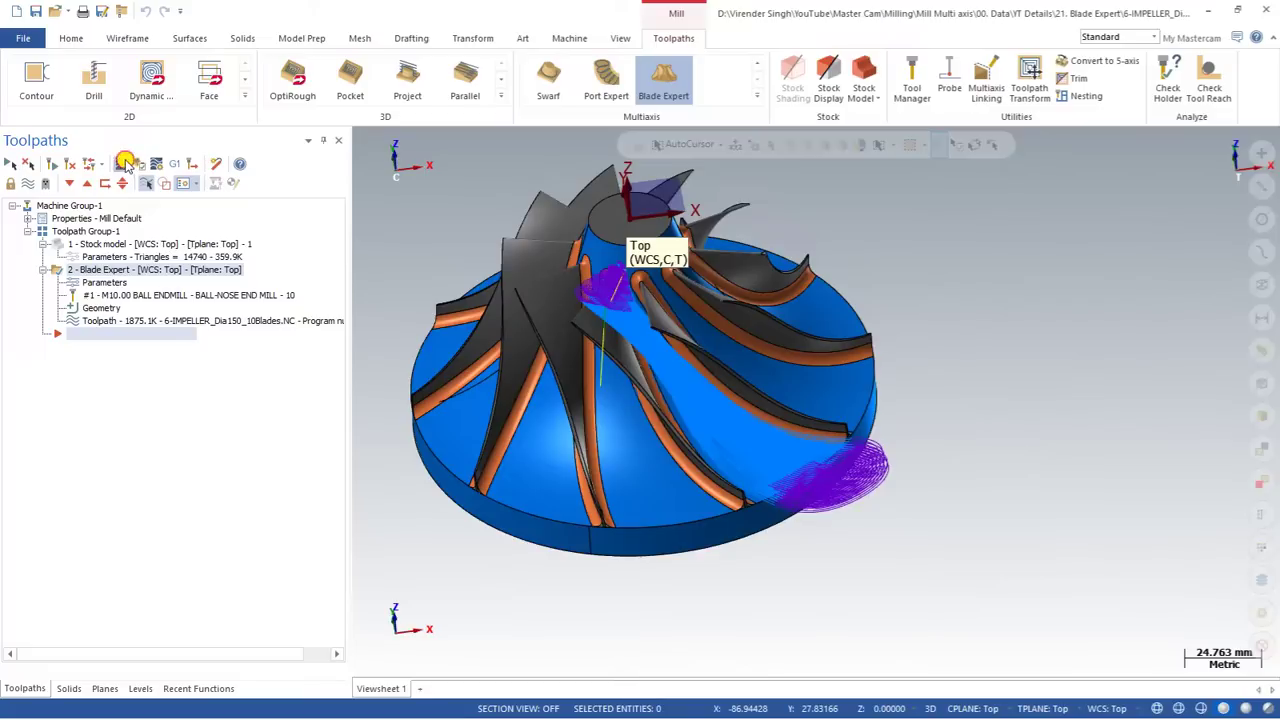
Step: Backplot the Blade Expert toolpath to check the tool motion between the two selected blades
{"action": "left_click", "coordinate": [122, 163]}
{"action": "left_click", "coordinate": [360, 138]}
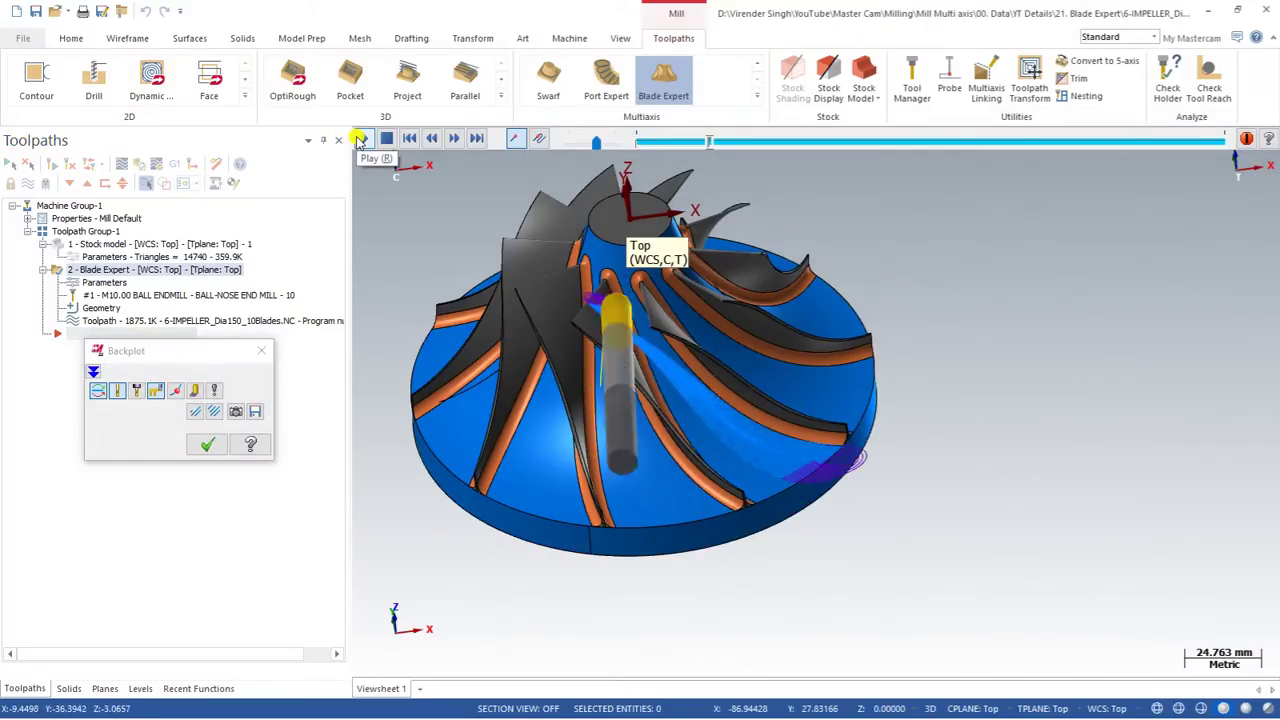
{"action": "middle_click_drag", "start_coordinate": [672, 365], "coordinate": [645, 355]}
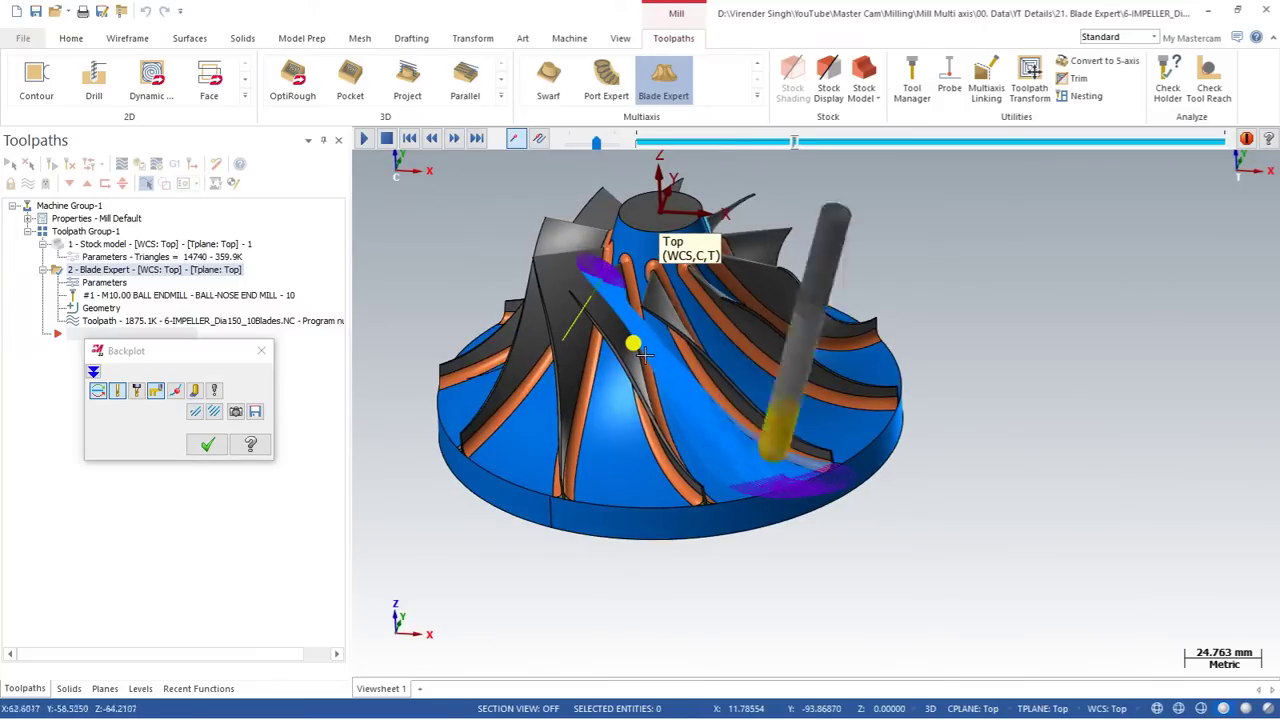
{"action": "middle_click_drag", "start_coordinate": [645, 354], "coordinate": [643, 375]}
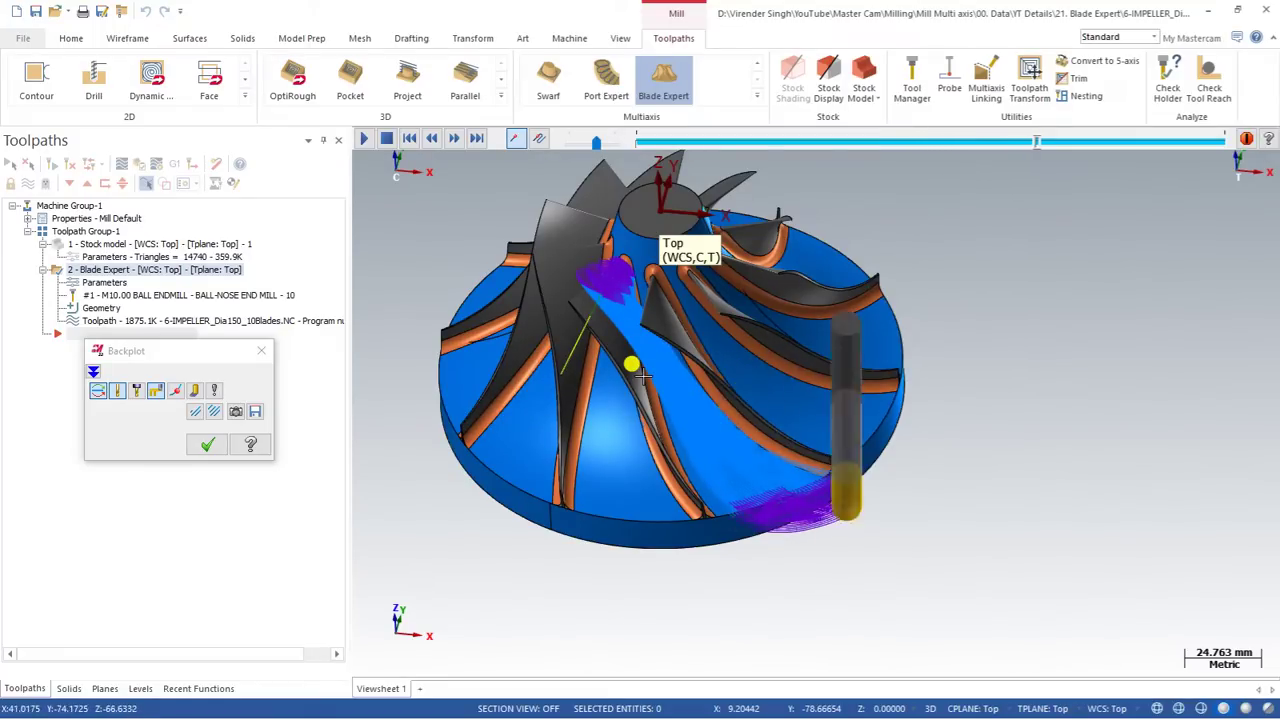
{"action": "key", "text": "Escape"}
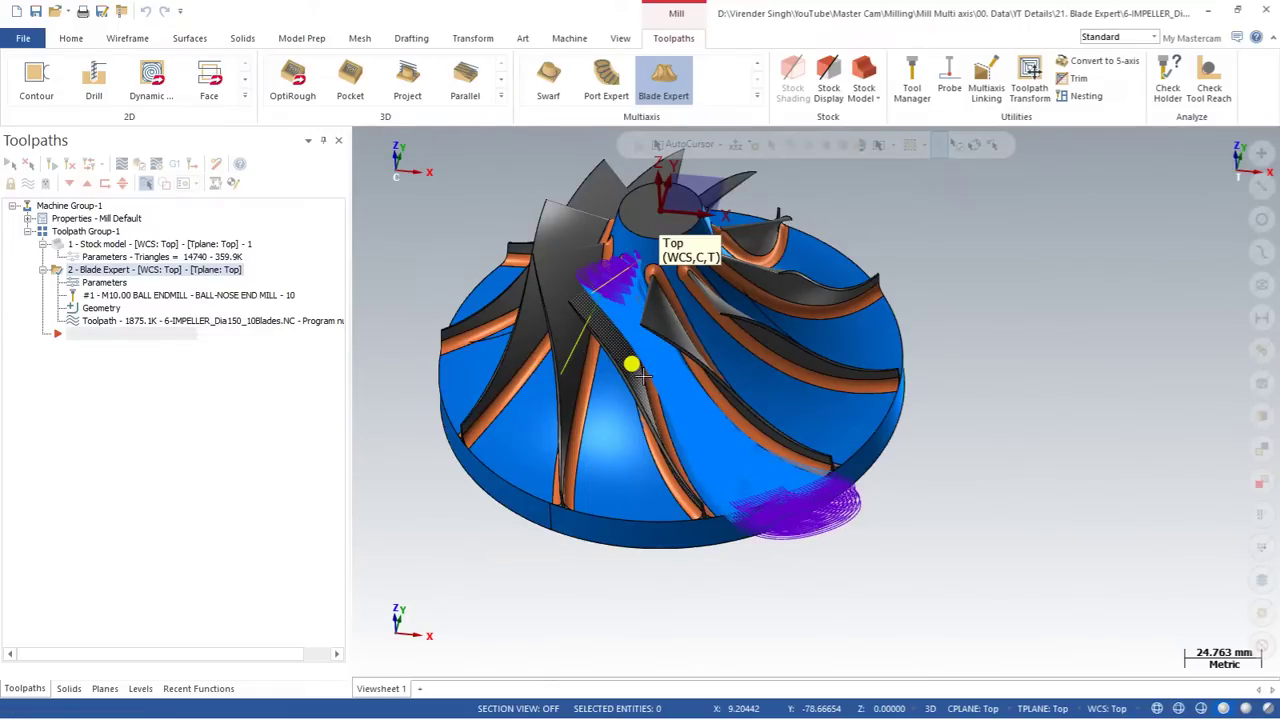
Step: Examine the impeller from the top view to judge how many blade segments need machining
{"action": "right_click", "coordinate": [920, 326]}
{"action": "left_click", "coordinate": [960, 410]}
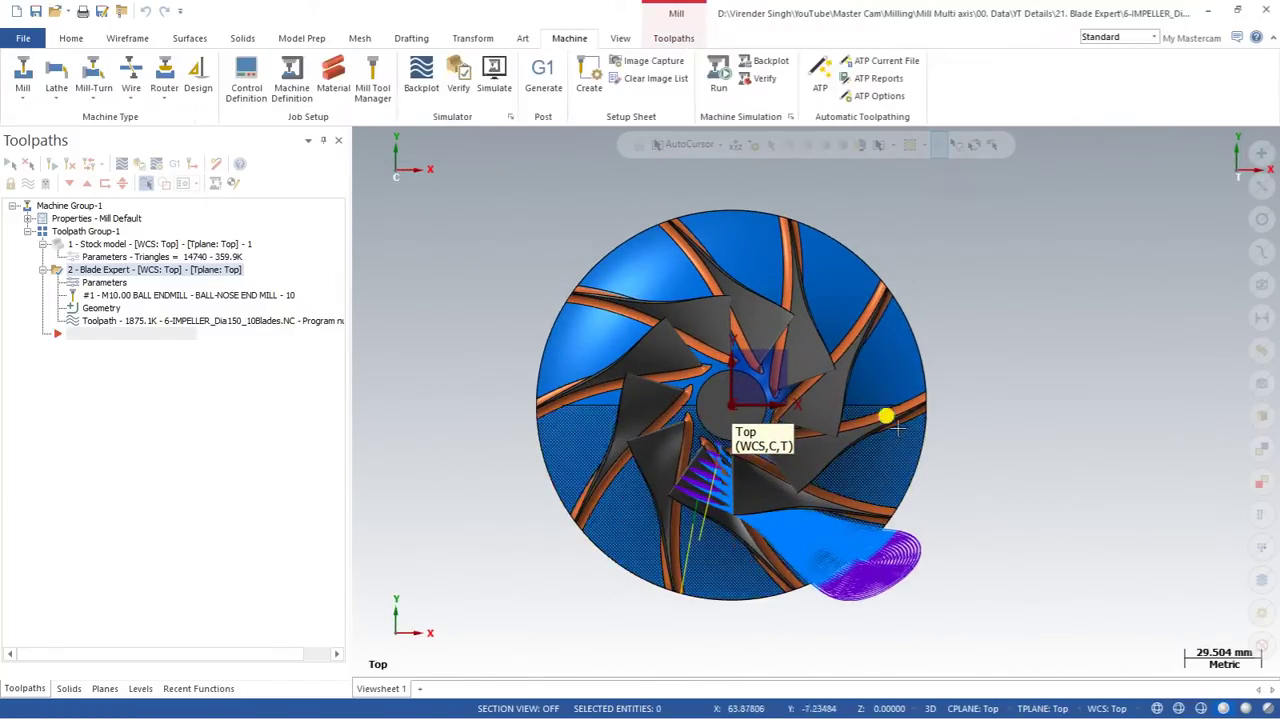
{"action": "left_click", "coordinate": [882, 358]}
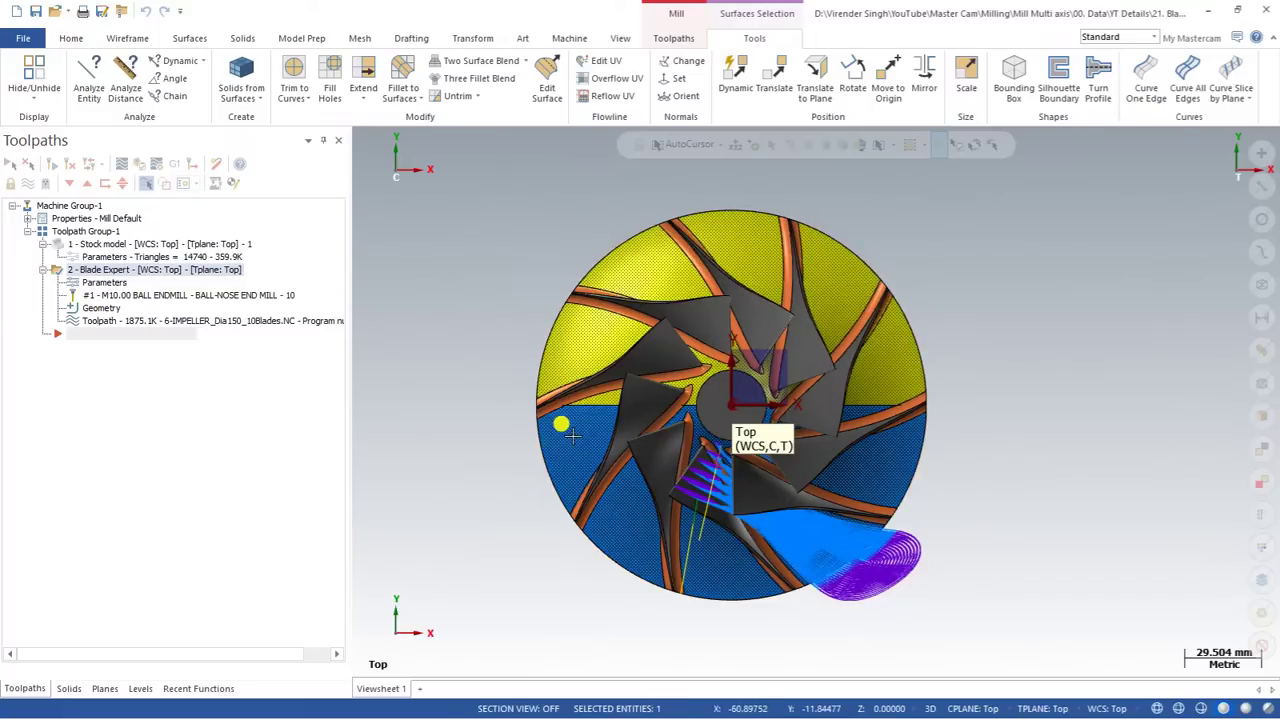
{"action": "key", "text": "Escape"}
{"action": "middle_click_drag", "start_coordinate": [836, 558], "coordinate": [675, 338]}
{"action": "scroll", "coordinate": [735, 380], "scroll_direction": "up", "scroll_amount": 1}
{"action": "mouse_move", "coordinate": [742, 384]}
{"action": "middle_mouse_down"}
{"action": "mouse_move", "coordinate": [686, 357]}
{"action": "mouse_move", "coordinate": [755, 388]}
{"action": "mouse_move", "coordinate": [735, 375]}
{"action": "middle_mouse_up"}
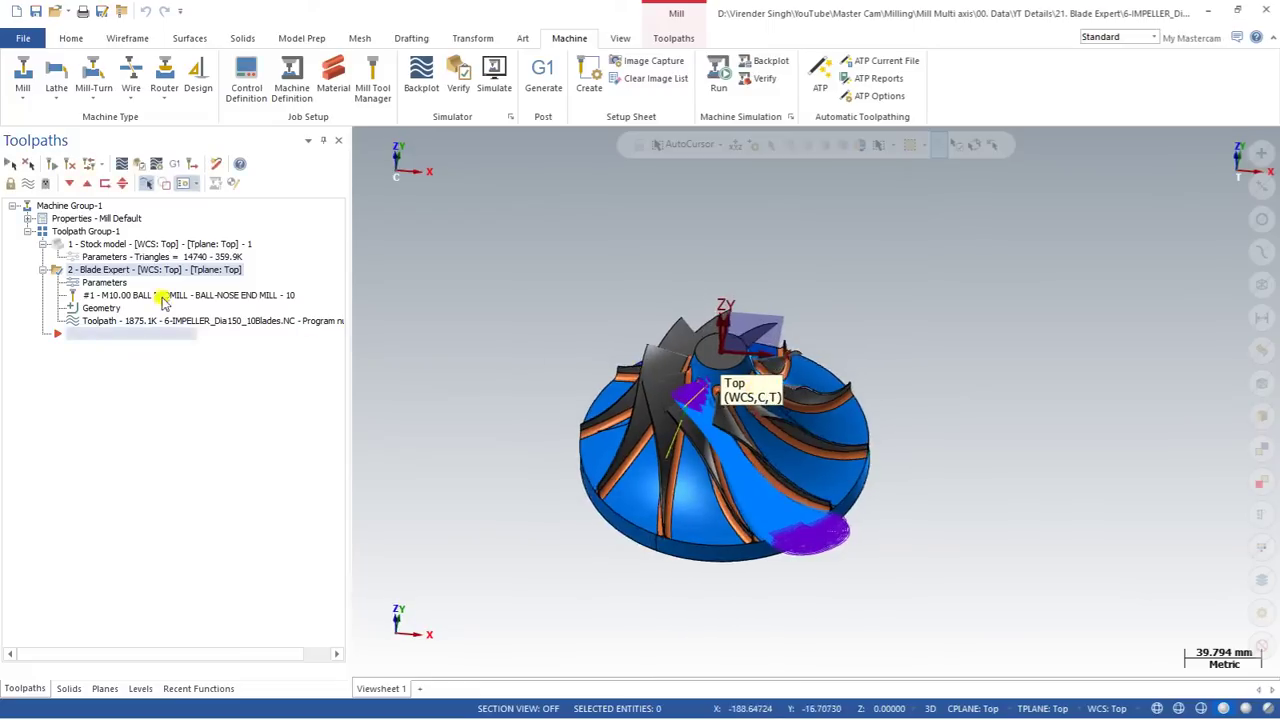
Step: Set the Blade Expert part definition to 10 segments and compare the segment machining options, settling on All
{"action": "left_click", "coordinate": [104, 283]}
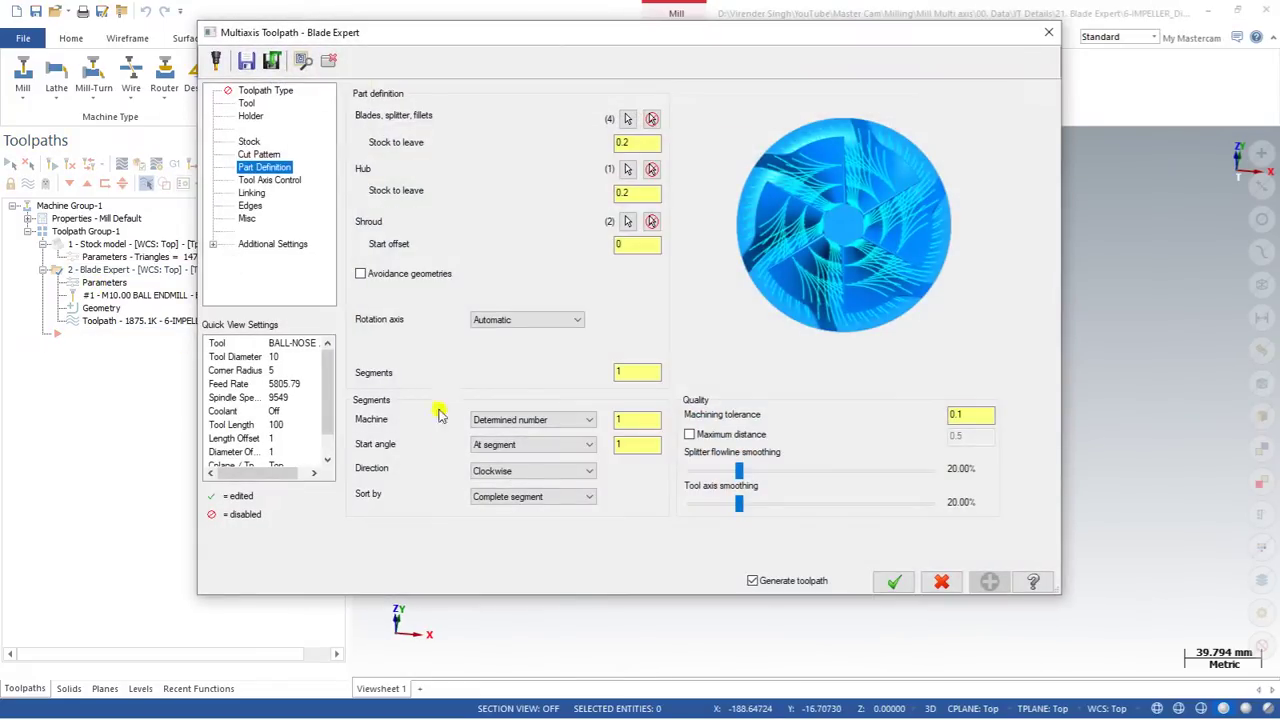
{"action": "double_click", "coordinate": [625, 372]}
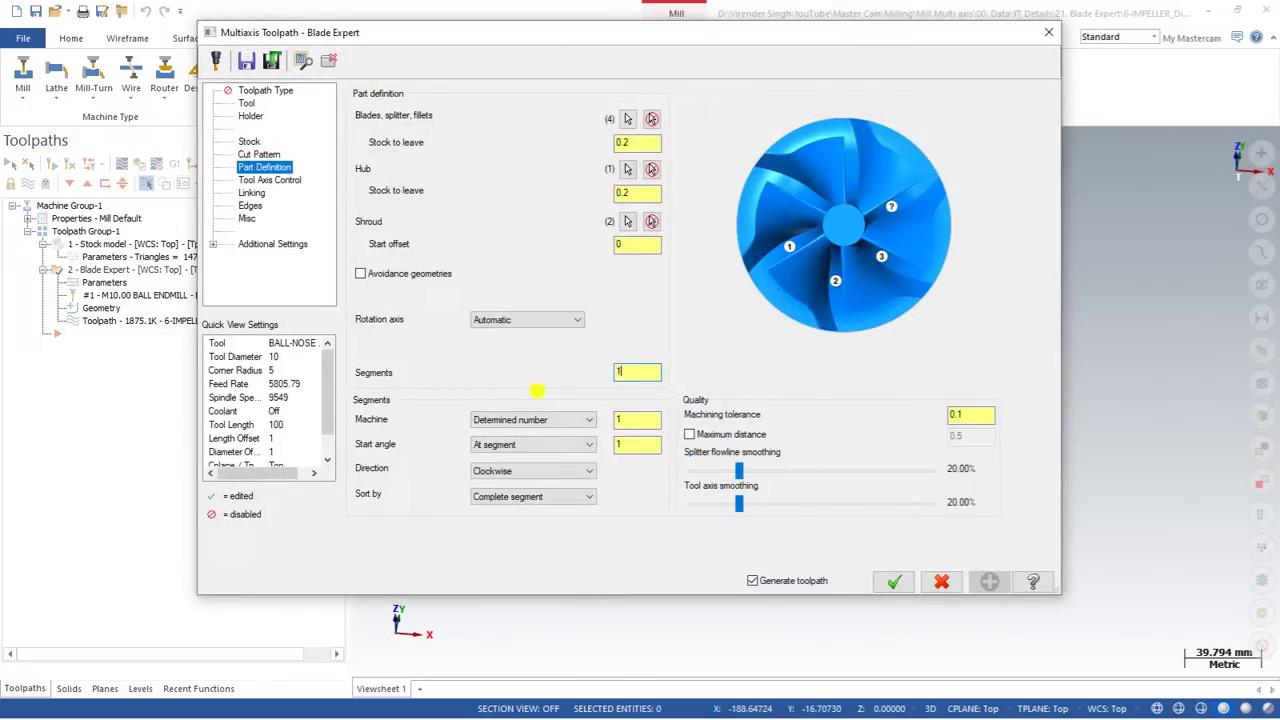
{"action": "left_click", "coordinate": [563, 420]}
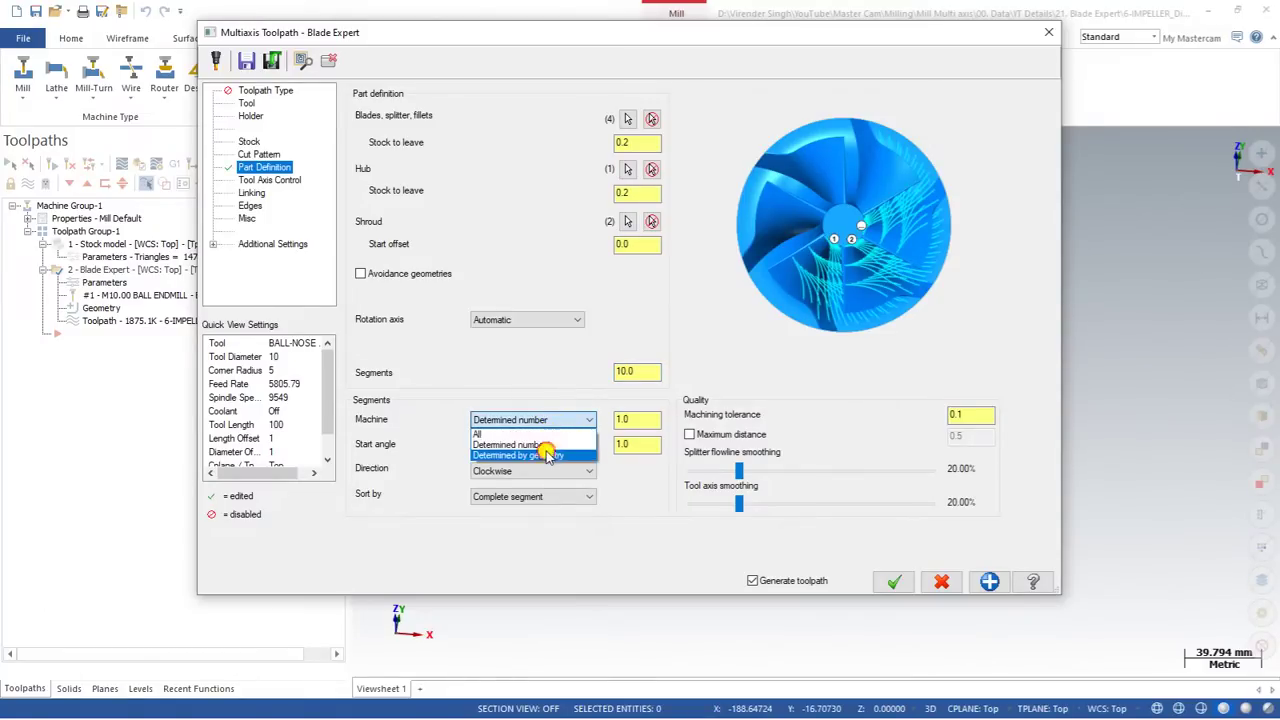
{"action": "left_click", "coordinate": [543, 455]}
{"action": "left_click", "coordinate": [535, 420]}
{"action": "left_click", "coordinate": [520, 433]}
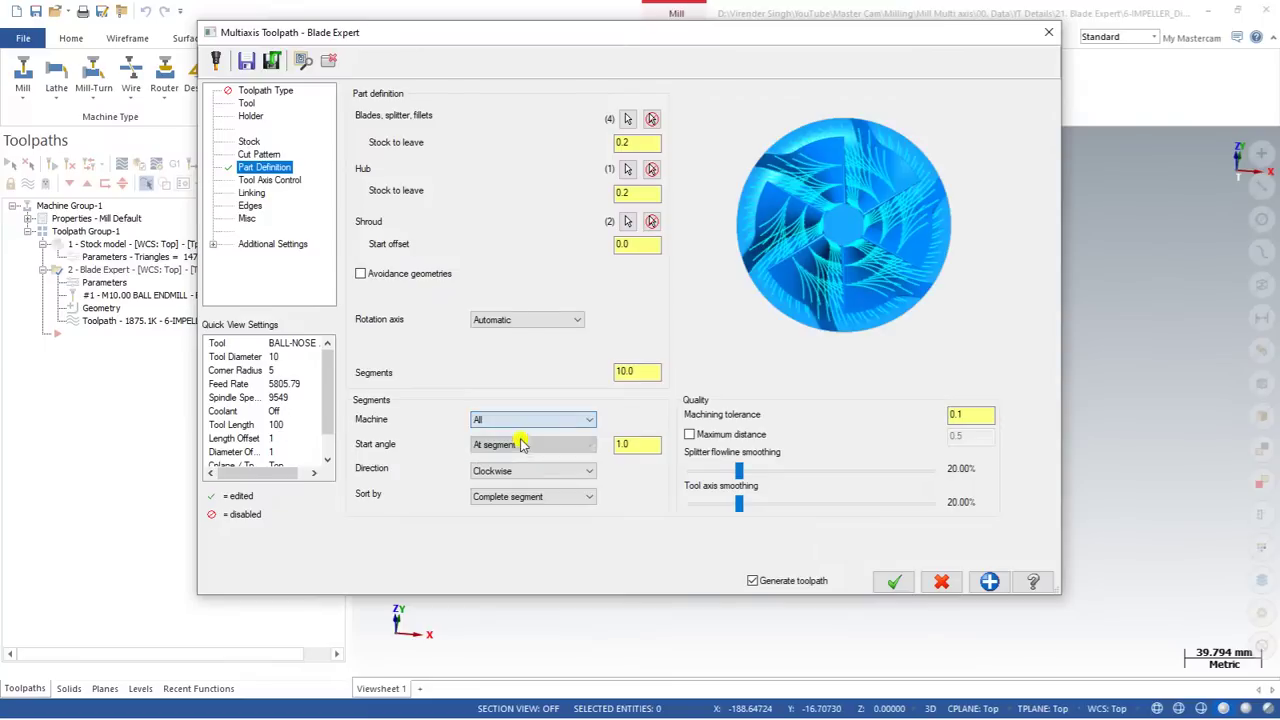
{"action": "left_click", "coordinate": [518, 420]}
{"action": "left_click", "coordinate": [510, 444]}
{"action": "left_click", "coordinate": [510, 421]}
{"action": "left_click", "coordinate": [509, 435]}
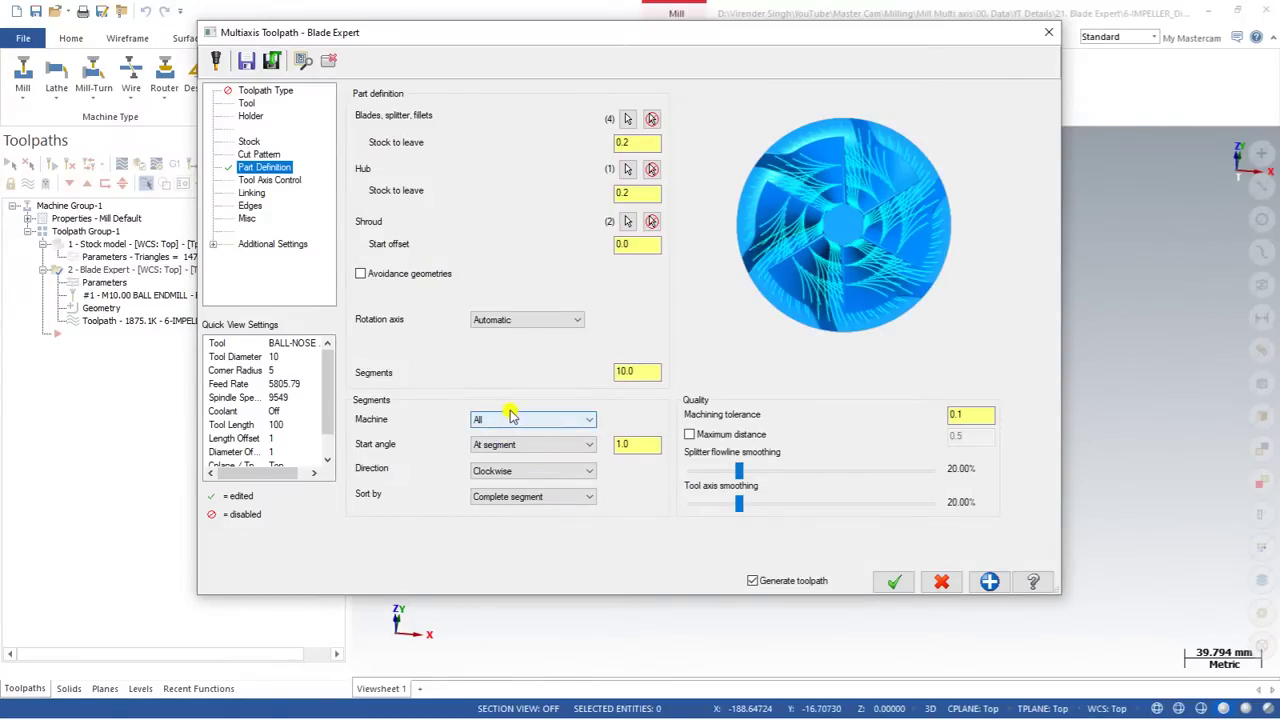
Step: Keep the start angle at segment 1, sort the machining by Complete segment, and generate the Blade Expert toolpath
{"action": "left_click", "coordinate": [521, 444]}
{"action": "left_click", "coordinate": [522, 444]}
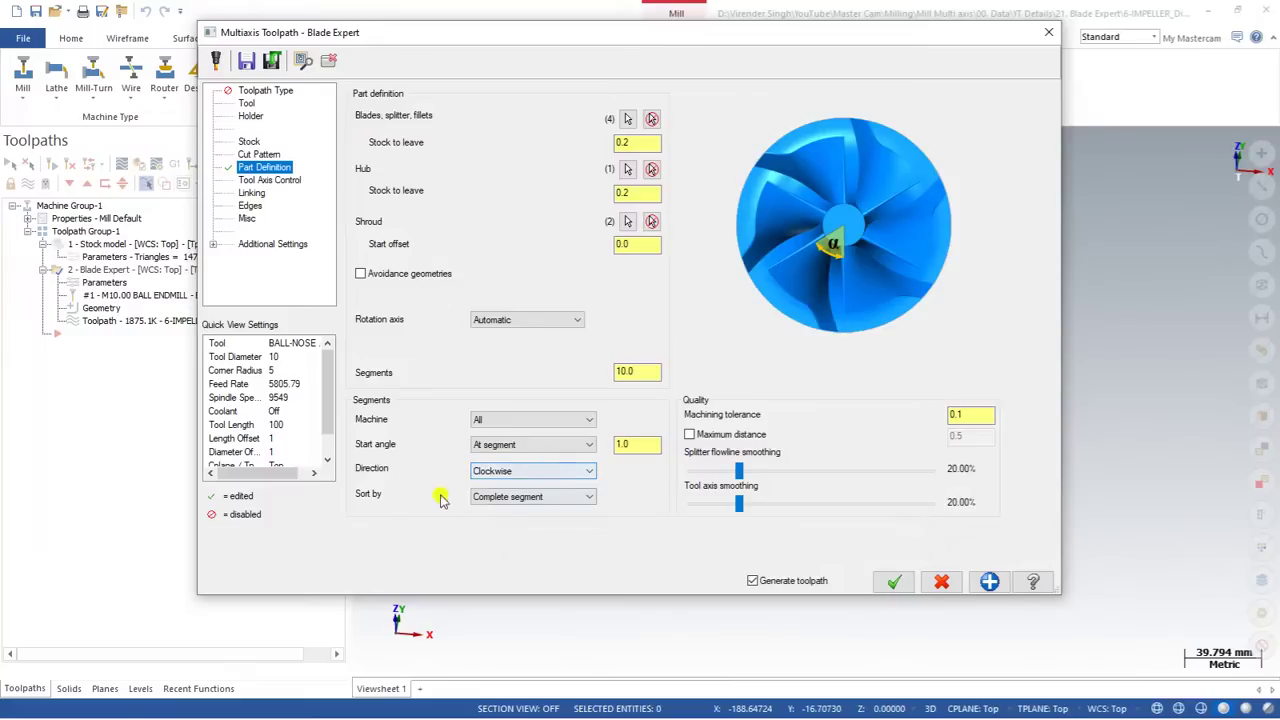
{"action": "left_click", "coordinate": [507, 497]}
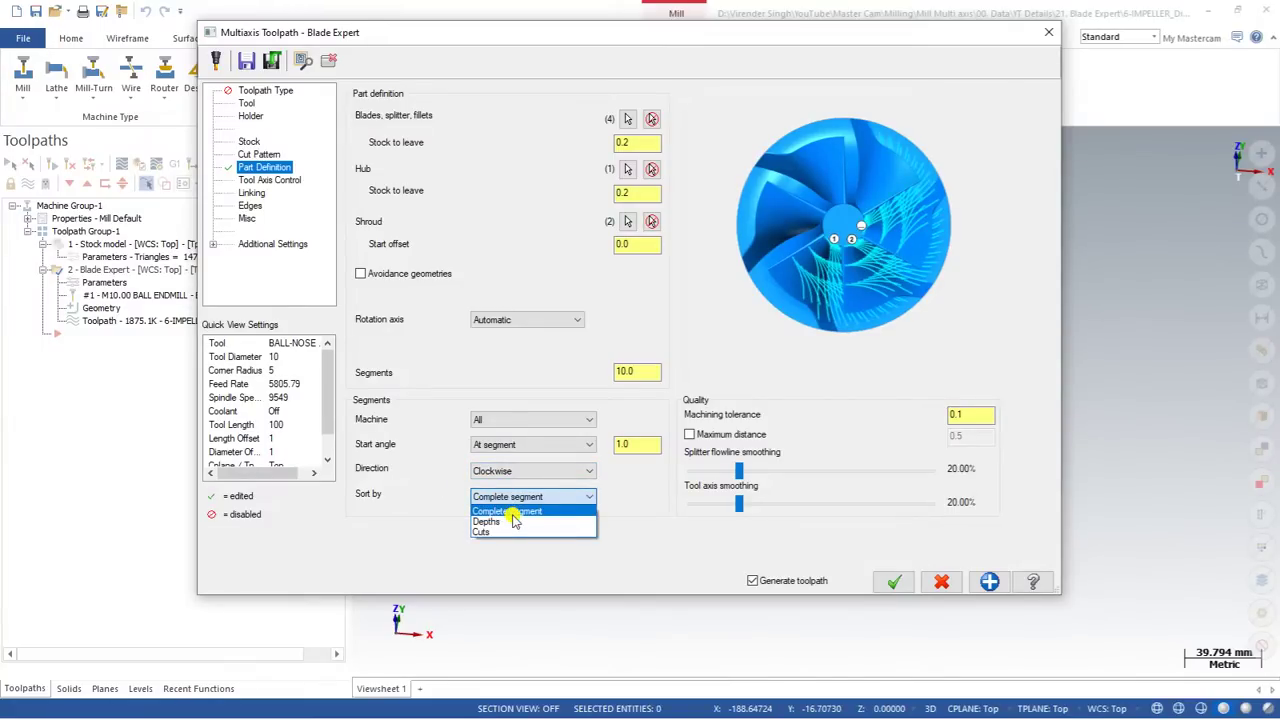
{"action": "left_click", "coordinate": [512, 511]}
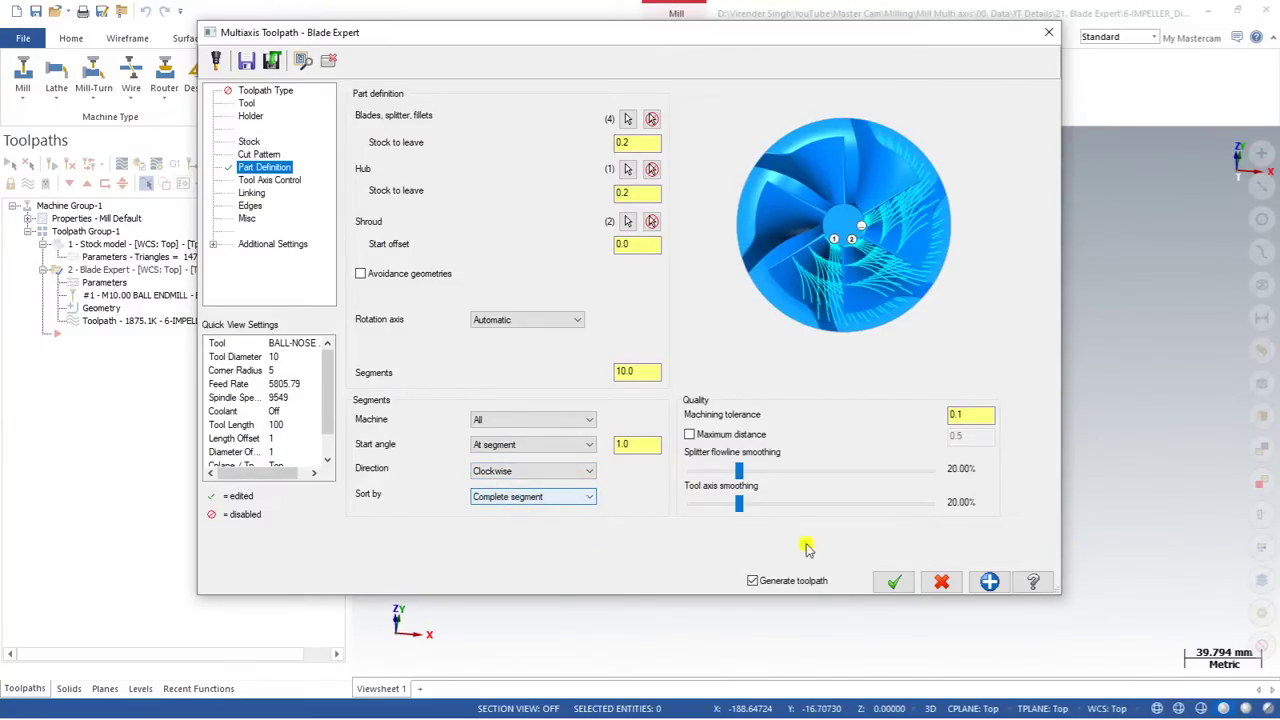
{"action": "left_click", "coordinate": [894, 581]}
Step: Backplot the toolpath sorted by complete segment to check the order in which the blade passages are cut
{"action": "scroll", "coordinate": [740, 432], "scroll_direction": "down", "scroll_amount": 3}
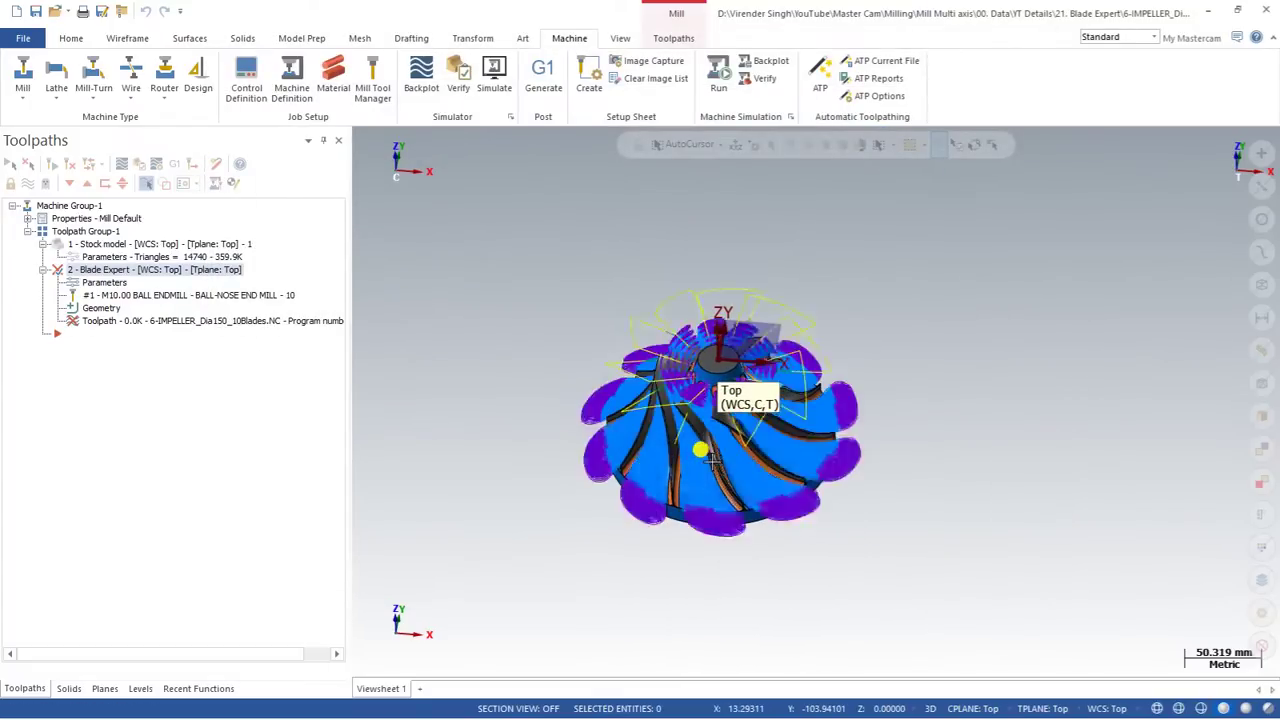
{"action": "scroll", "coordinate": [703, 448], "scroll_direction": "up", "scroll_amount": 3}
{"action": "middle_click_drag", "start_coordinate": [694, 431], "coordinate": [740, 429]}
{"action": "left_click", "coordinate": [122, 163]}
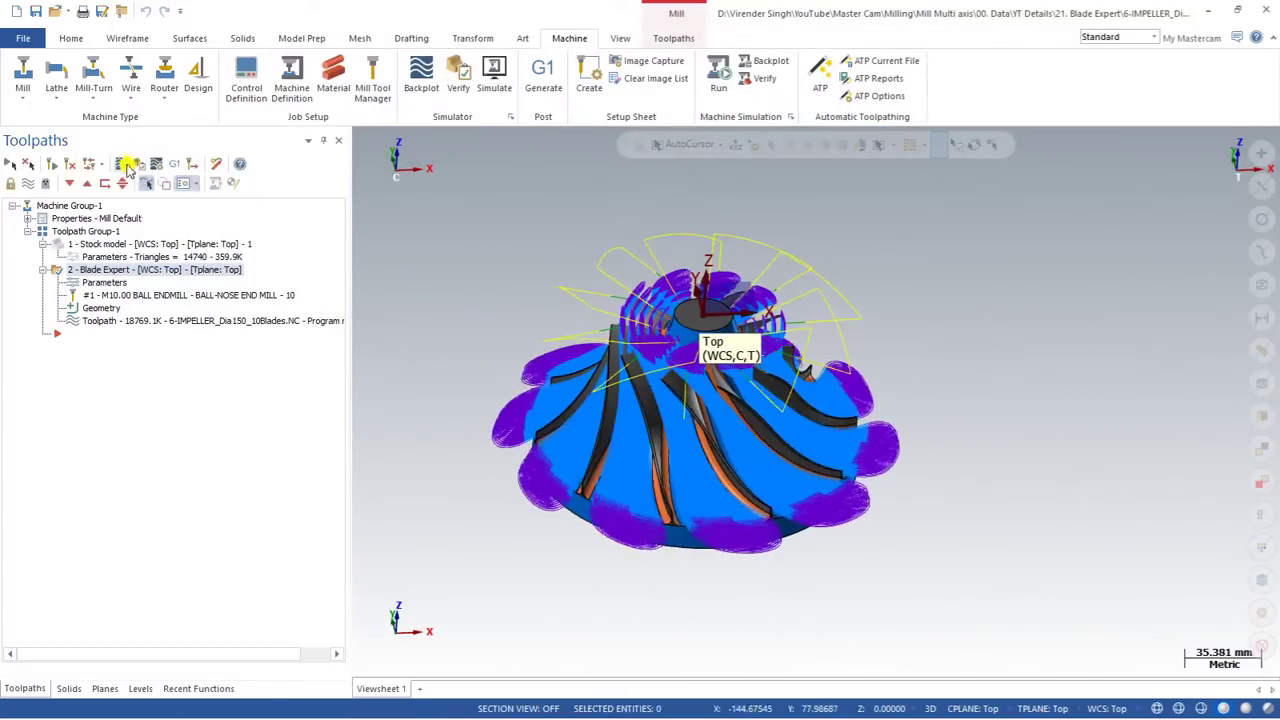
{"action": "left_click", "coordinate": [362, 140]}
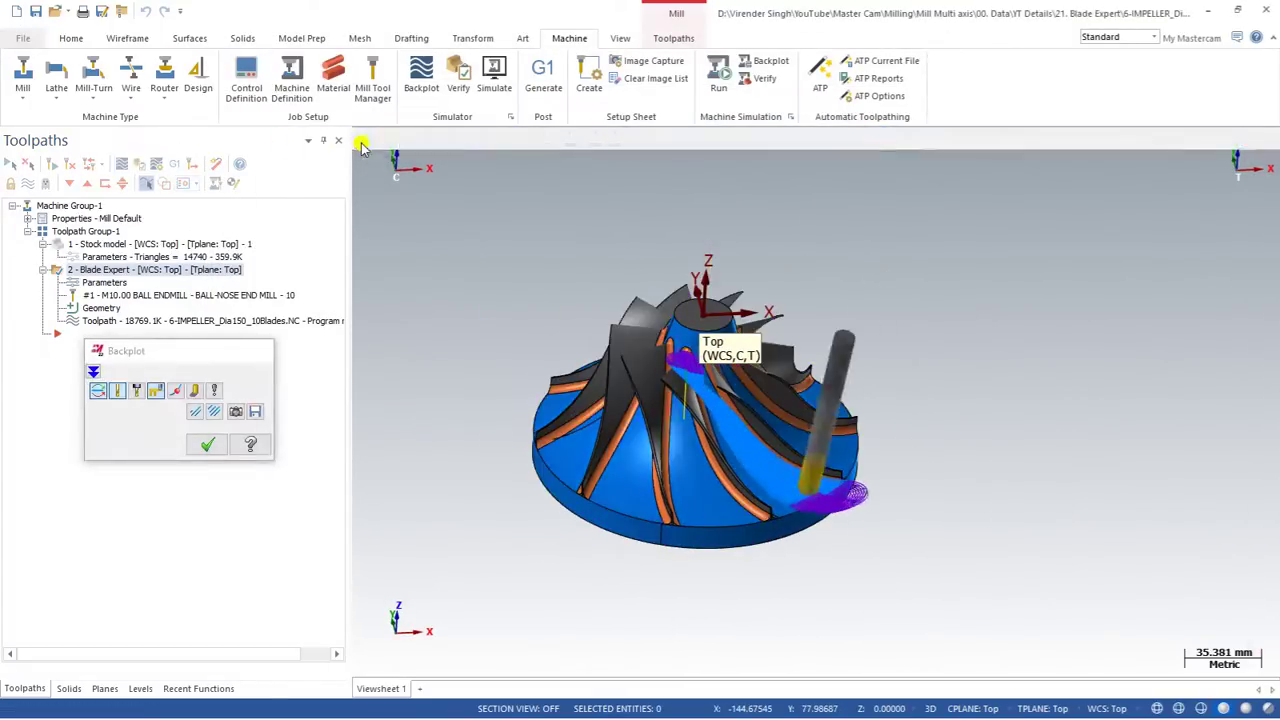
{"action": "key", "text": "Escape"}
Step: Change the Blade Expert segment sorting to Depths and regenerate the toolpath
{"action": "left_click", "coordinate": [92, 283]}
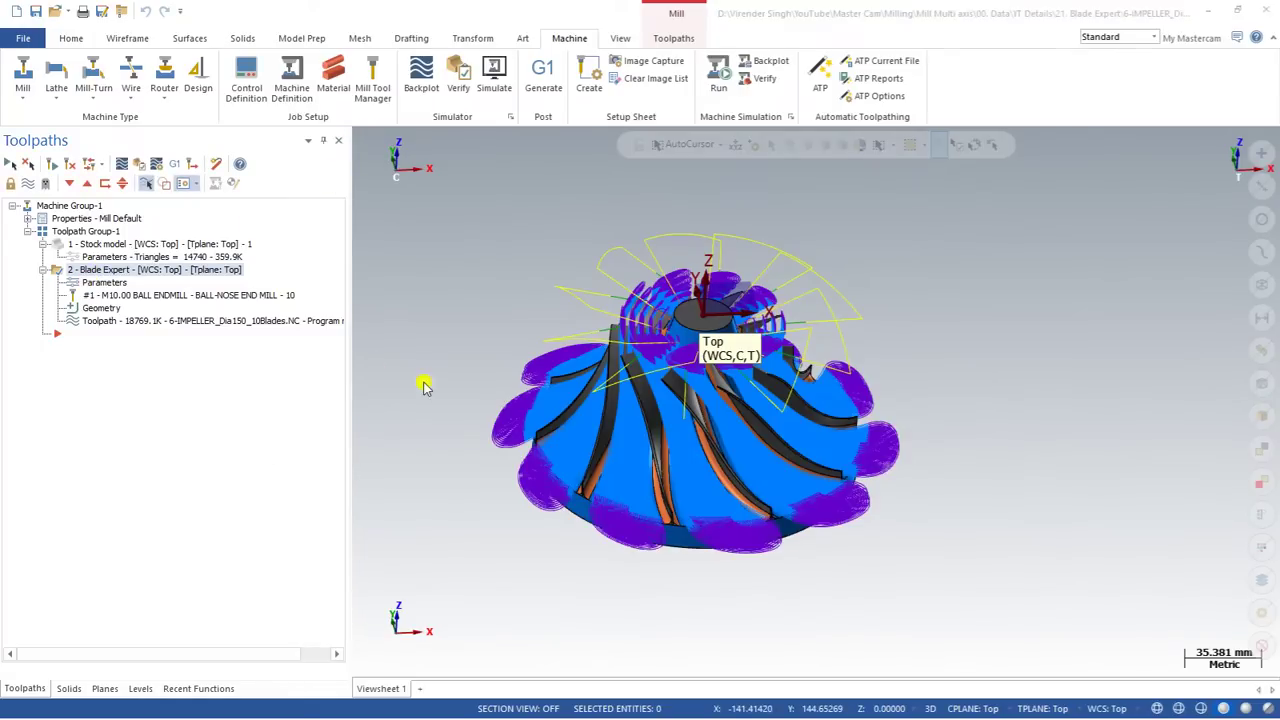
{"action": "left_click", "coordinate": [511, 494]}
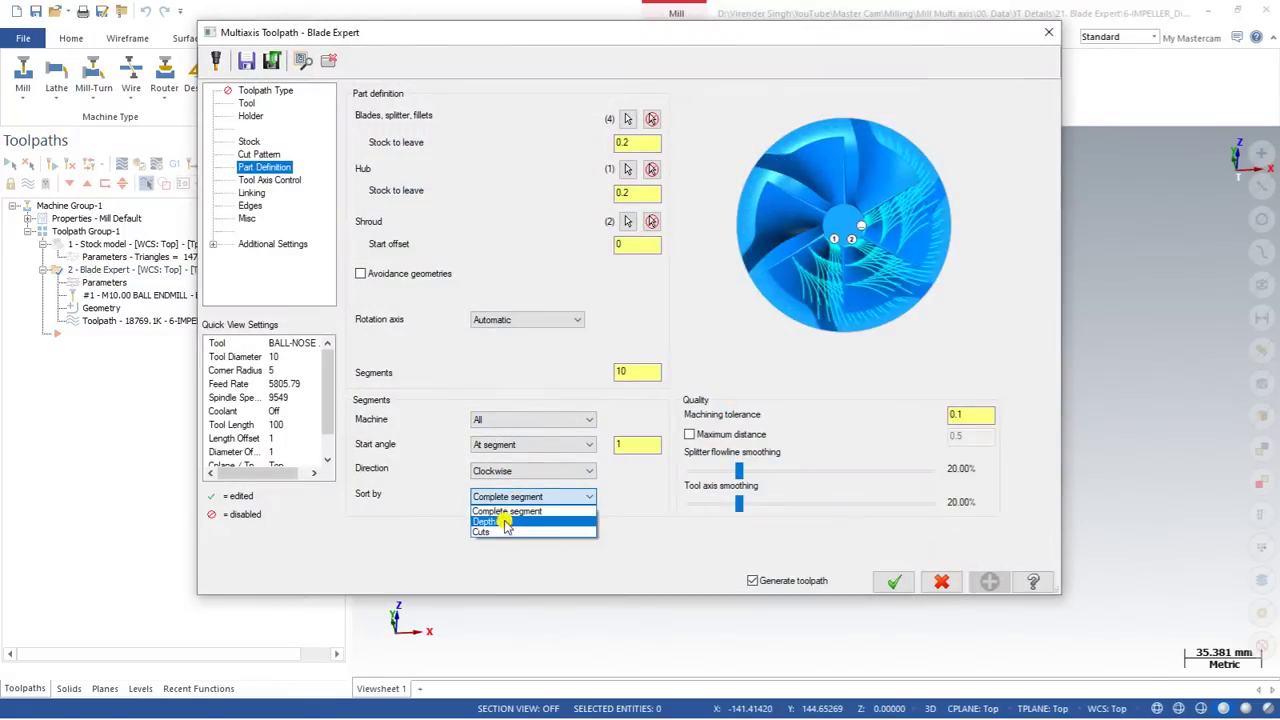
{"action": "left_click", "coordinate": [502, 530]}
{"action": "left_click", "coordinate": [893, 582]}
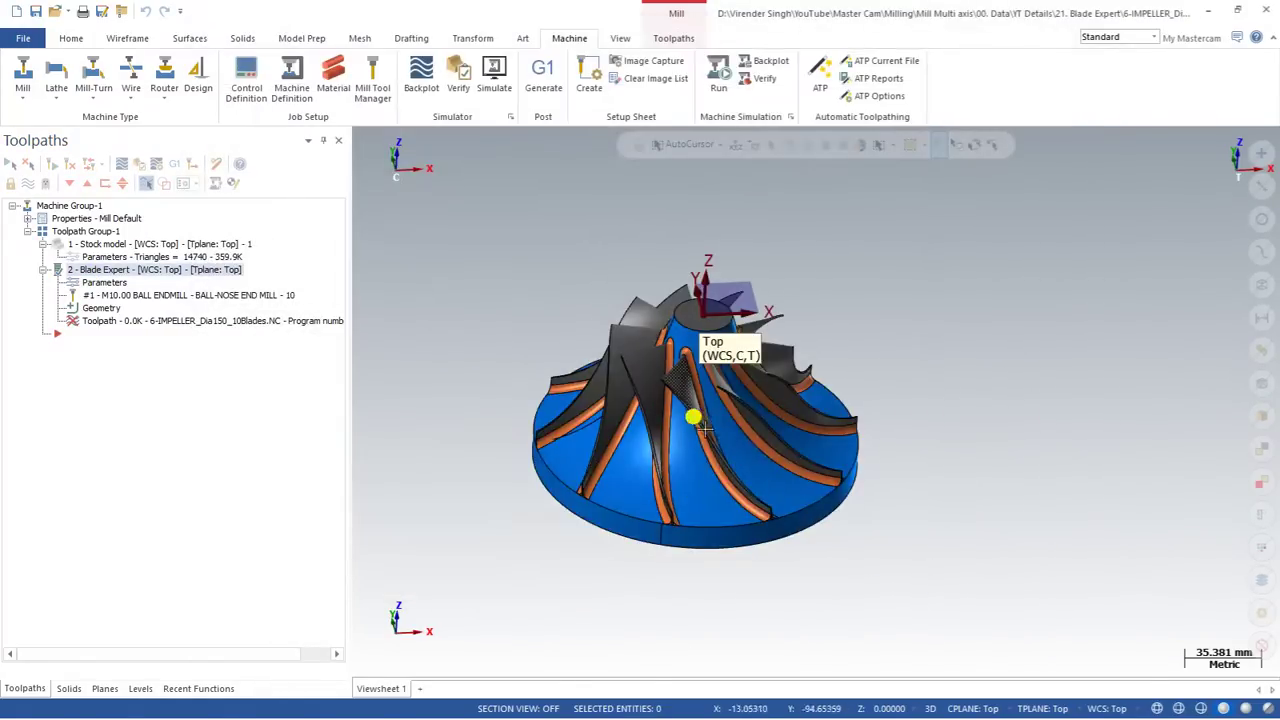
Step: Backplot the depth-sorted toolpath to check how the tool moves between segments at each depth
{"action": "middle_click_drag", "start_coordinate": [687, 403], "coordinate": [692, 432]}
{"action": "left_click", "coordinate": [140, 166]}
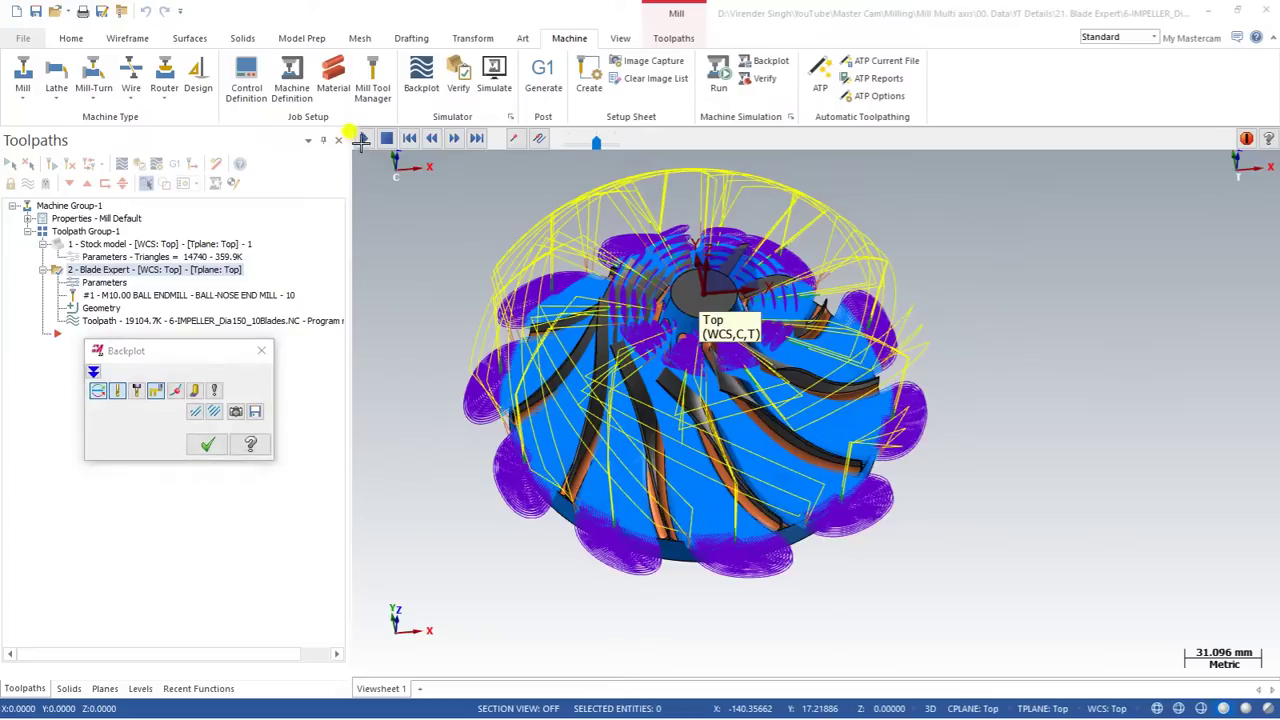
{"action": "left_click", "coordinate": [476, 139]}
{"action": "left_click", "coordinate": [365, 142]}
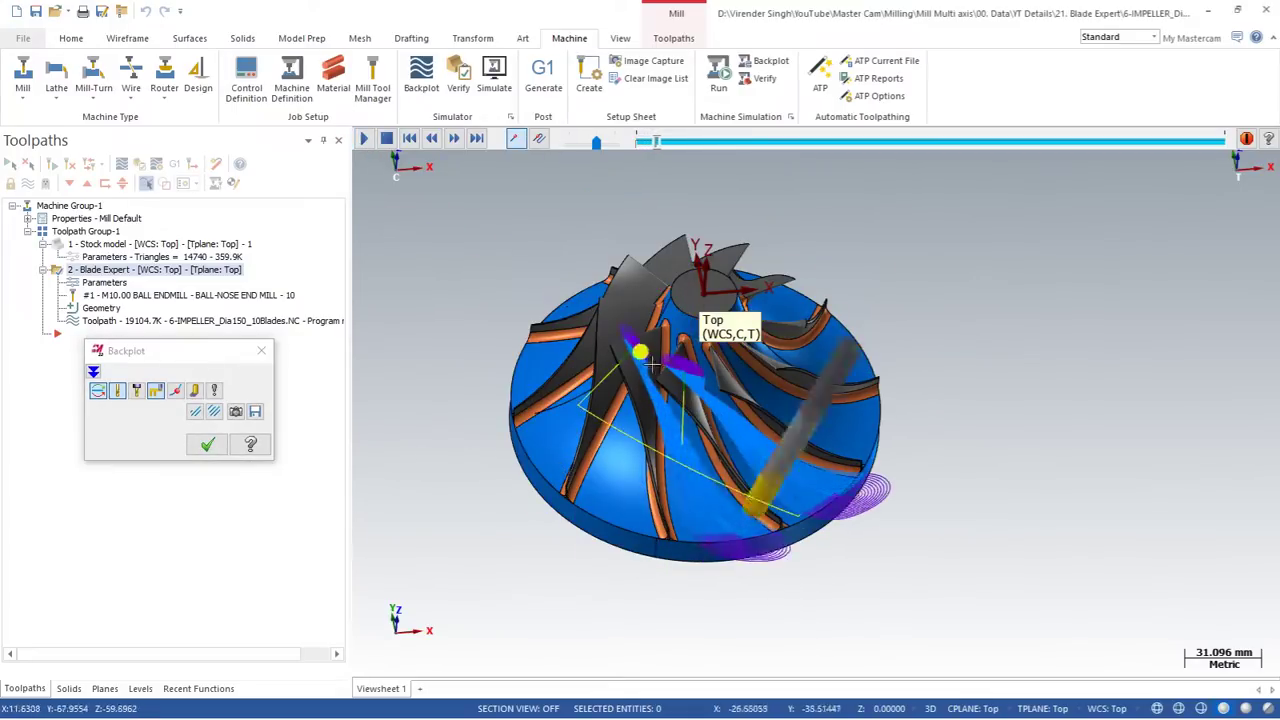
{"action": "mouse_move", "coordinate": [642, 356]}
{"action": "middle_mouse_down"}
{"action": "mouse_move", "coordinate": [679, 422]}
{"action": "mouse_move", "coordinate": [660, 402]}
{"action": "mouse_move", "coordinate": [672, 378]}
{"action": "mouse_move", "coordinate": [648, 392]}
{"action": "middle_mouse_up"}
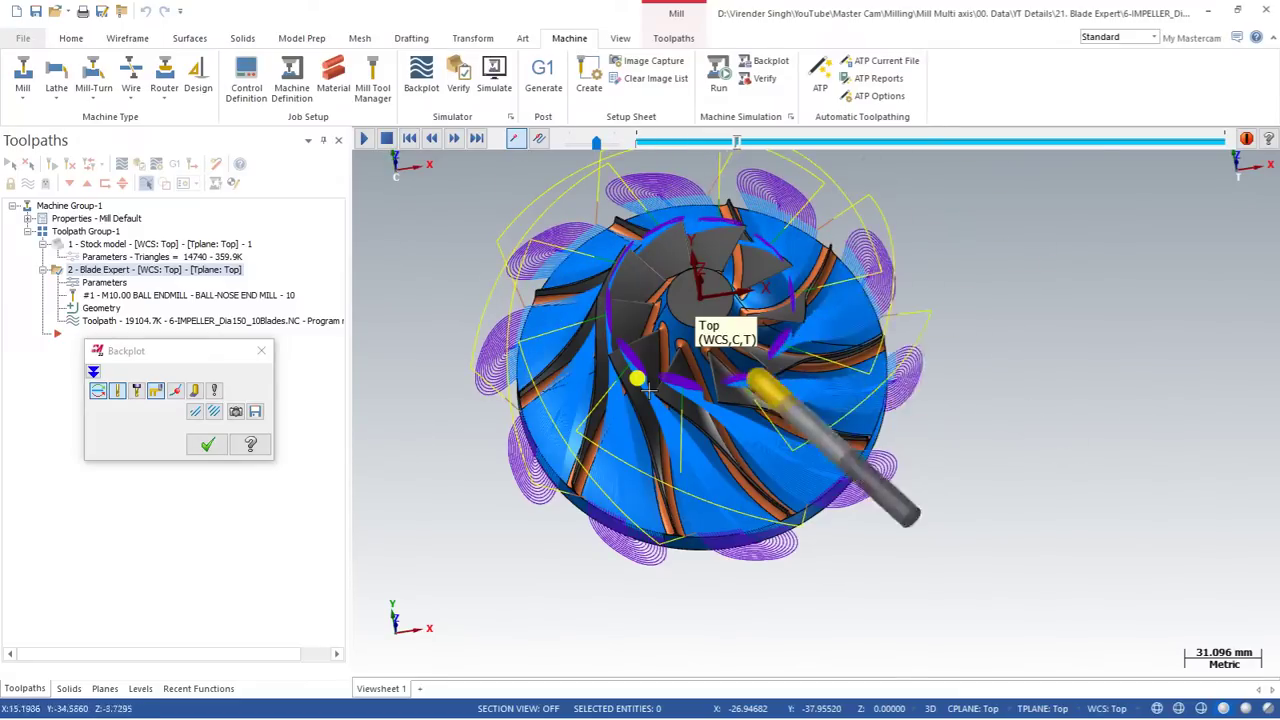
{"action": "key", "text": "Escape"}
Step: Change the Blade Expert segment sorting to Cuts and regenerate the toolpath
{"action": "left_click", "coordinate": [112, 284]}
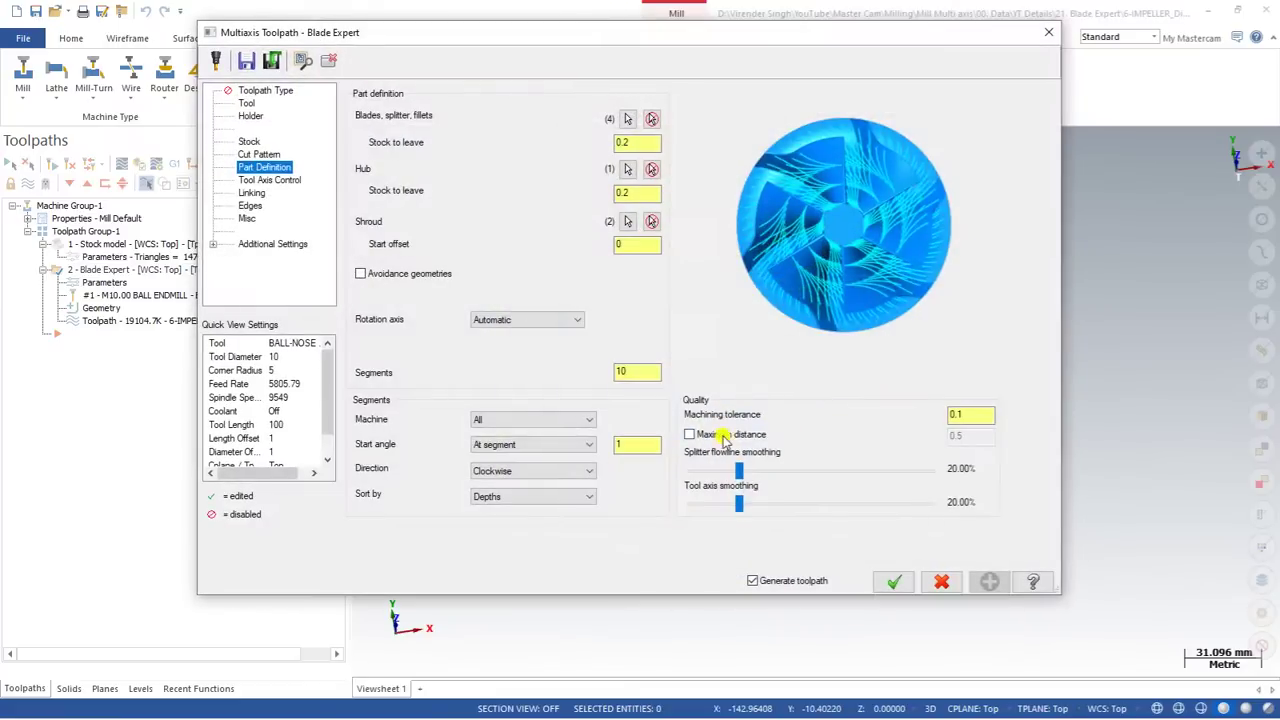
{"action": "left_click", "coordinate": [540, 496]}
{"action": "left_click", "coordinate": [511, 535]}
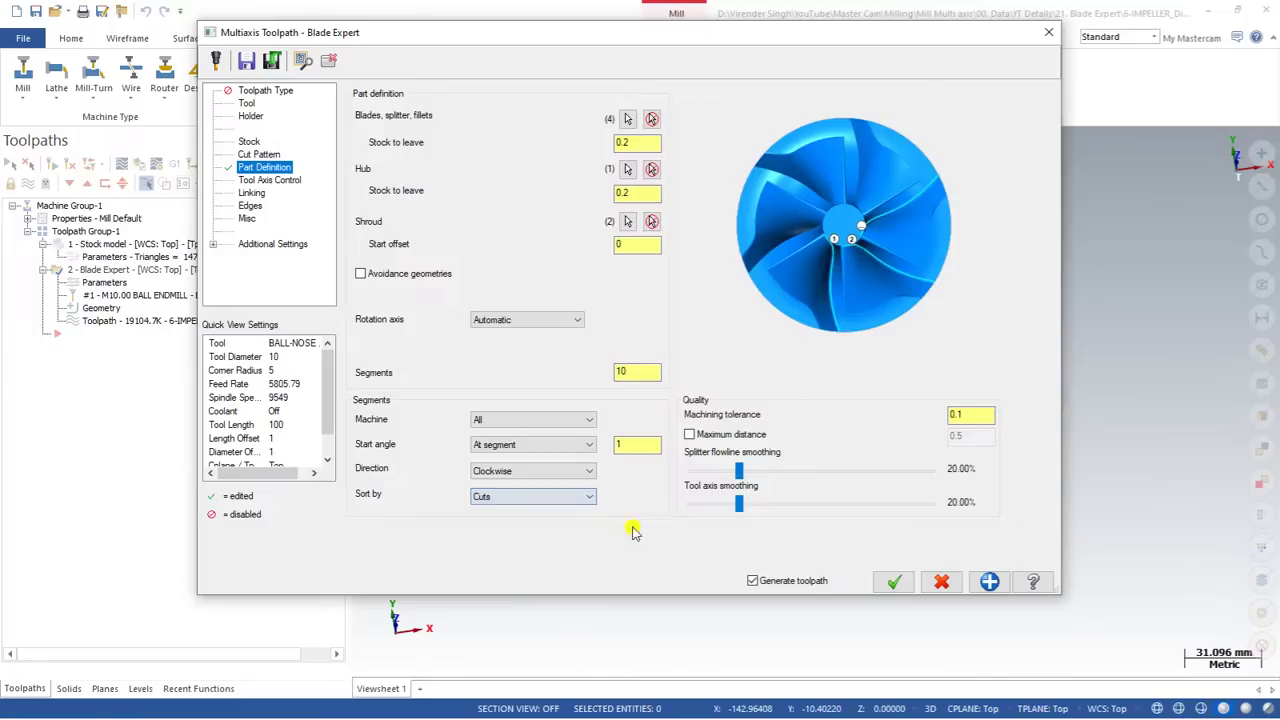
{"action": "left_click", "coordinate": [894, 581]}
Step: Backplot the toolpath sorted by cuts to check the tool's travel around the impeller
{"action": "middle_click_drag", "start_coordinate": [696, 398], "coordinate": [689, 371]}
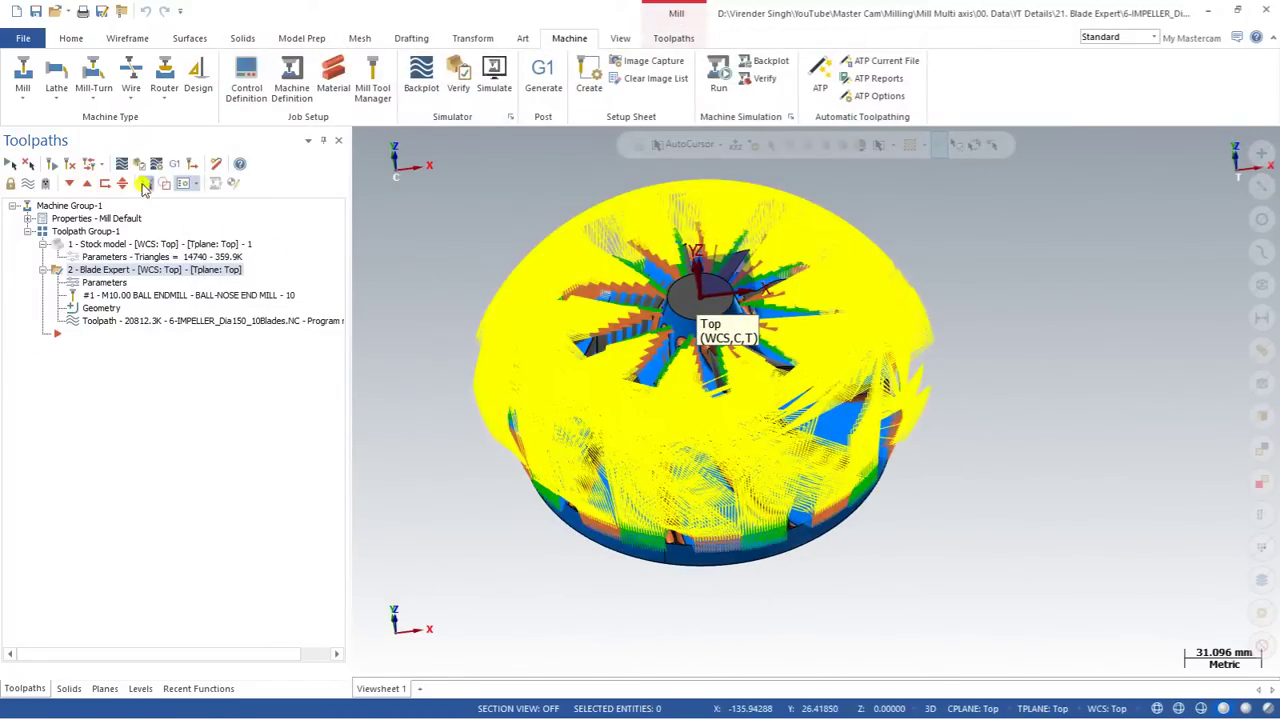
{"action": "left_click", "coordinate": [122, 168]}
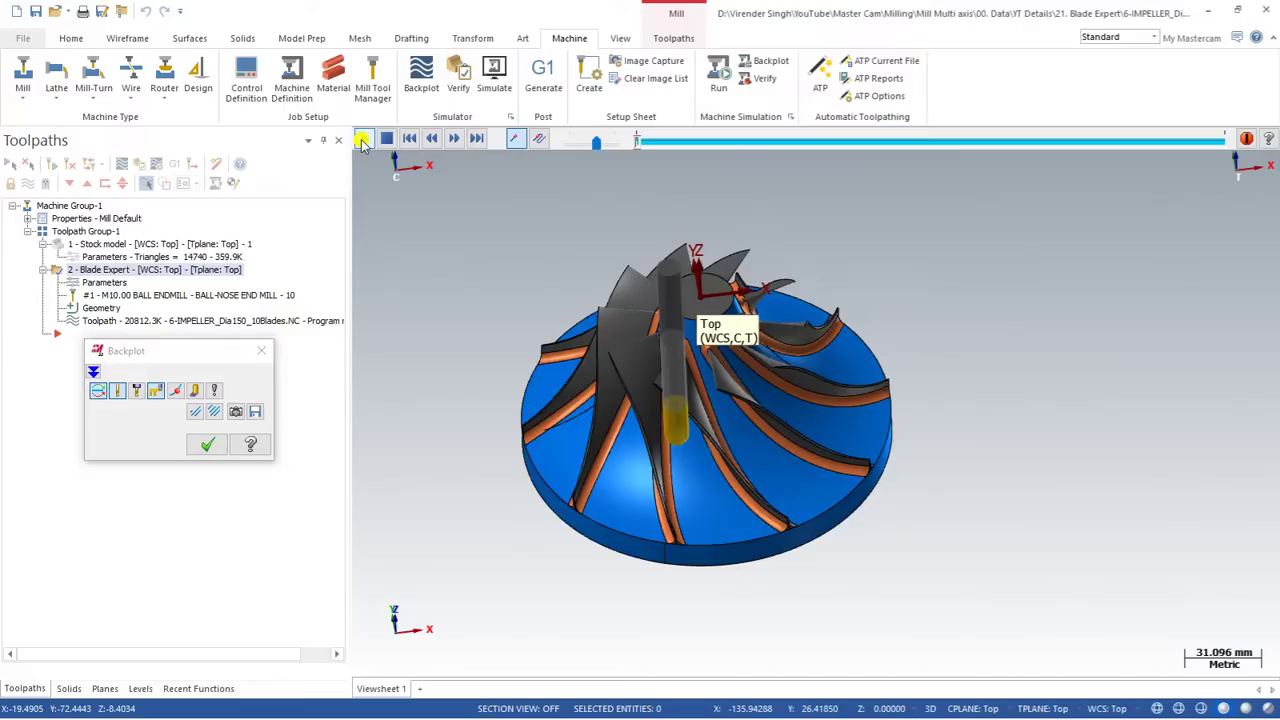
{"action": "left_click", "coordinate": [362, 139]}
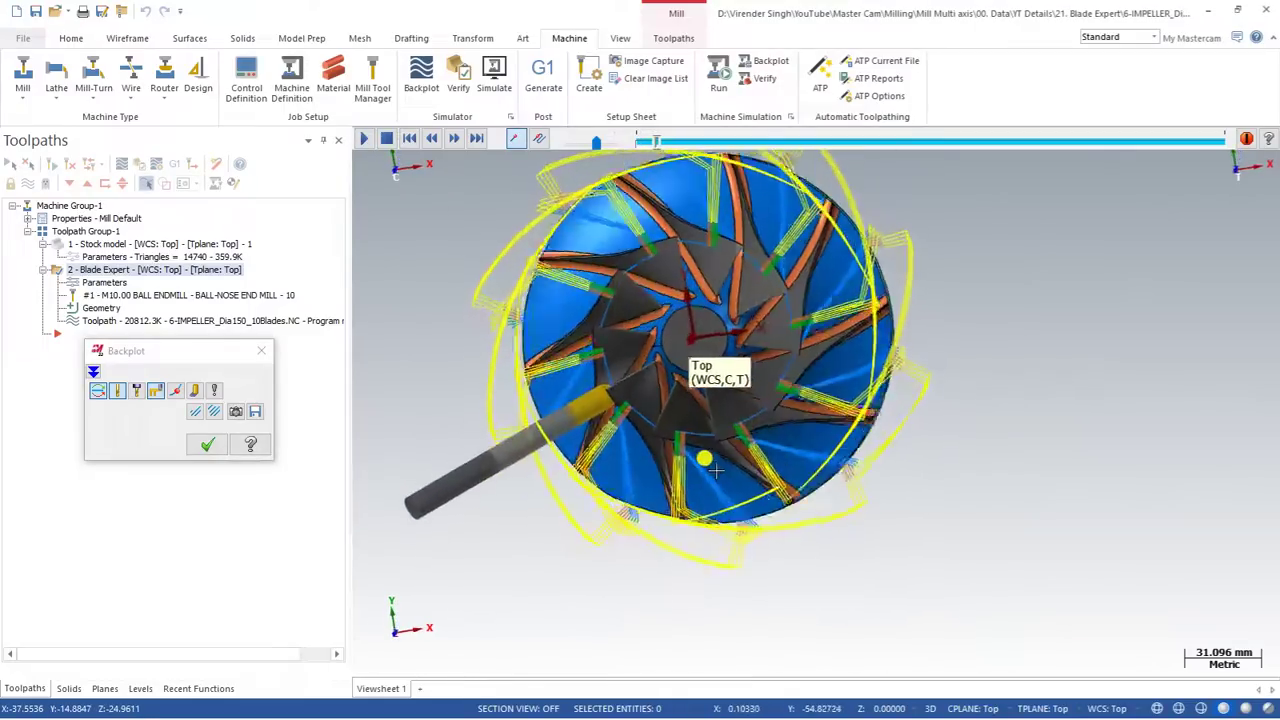
{"action": "middle_click_drag", "start_coordinate": [739, 398], "coordinate": [738, 417]}
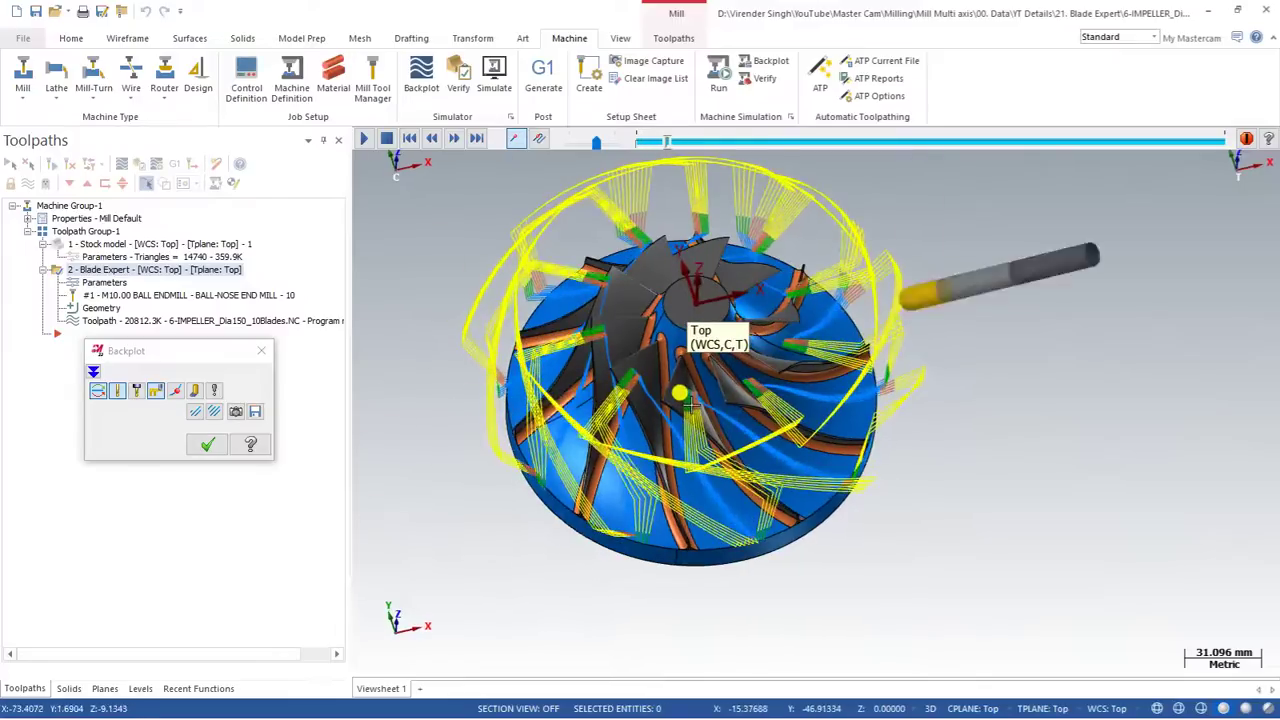
{"action": "left_click", "coordinate": [207, 444]}
Step: Set the Blade Expert segment sorting back to Complete segment and regenerate the toolpath
{"action": "left_click", "coordinate": [112, 283]}
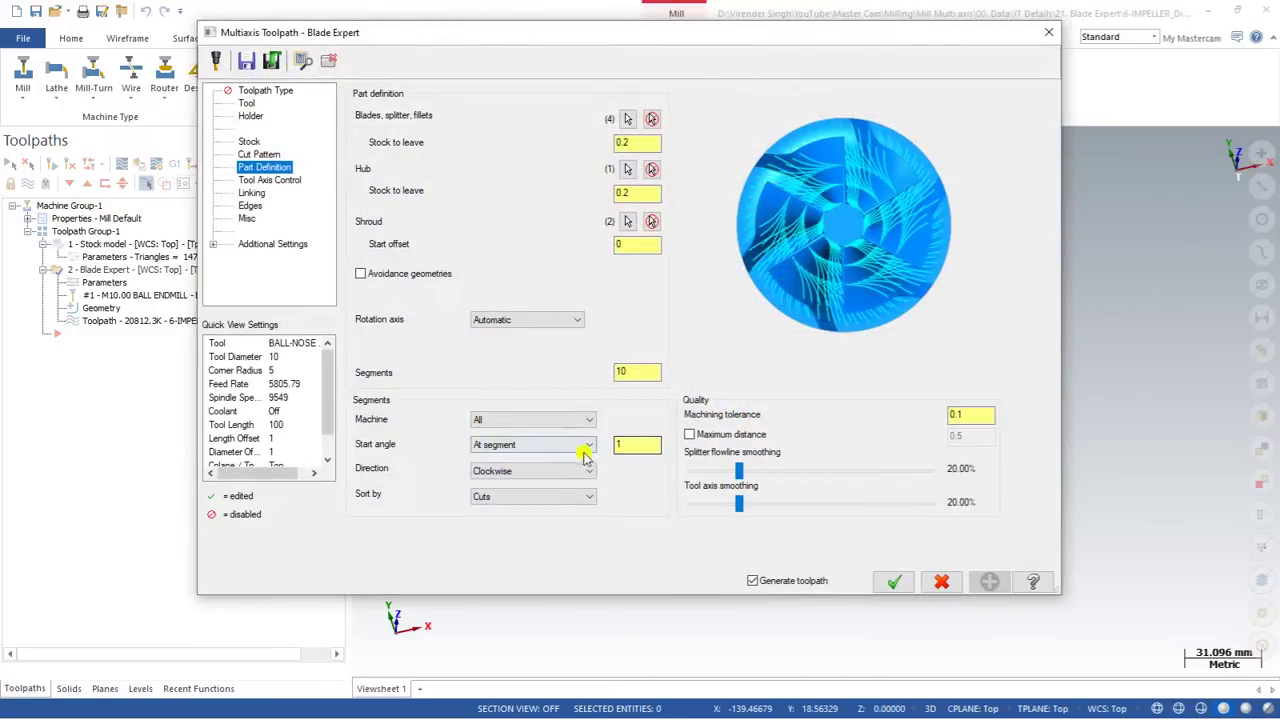
{"action": "left_click", "coordinate": [540, 497]}
{"action": "left_click", "coordinate": [520, 509]}
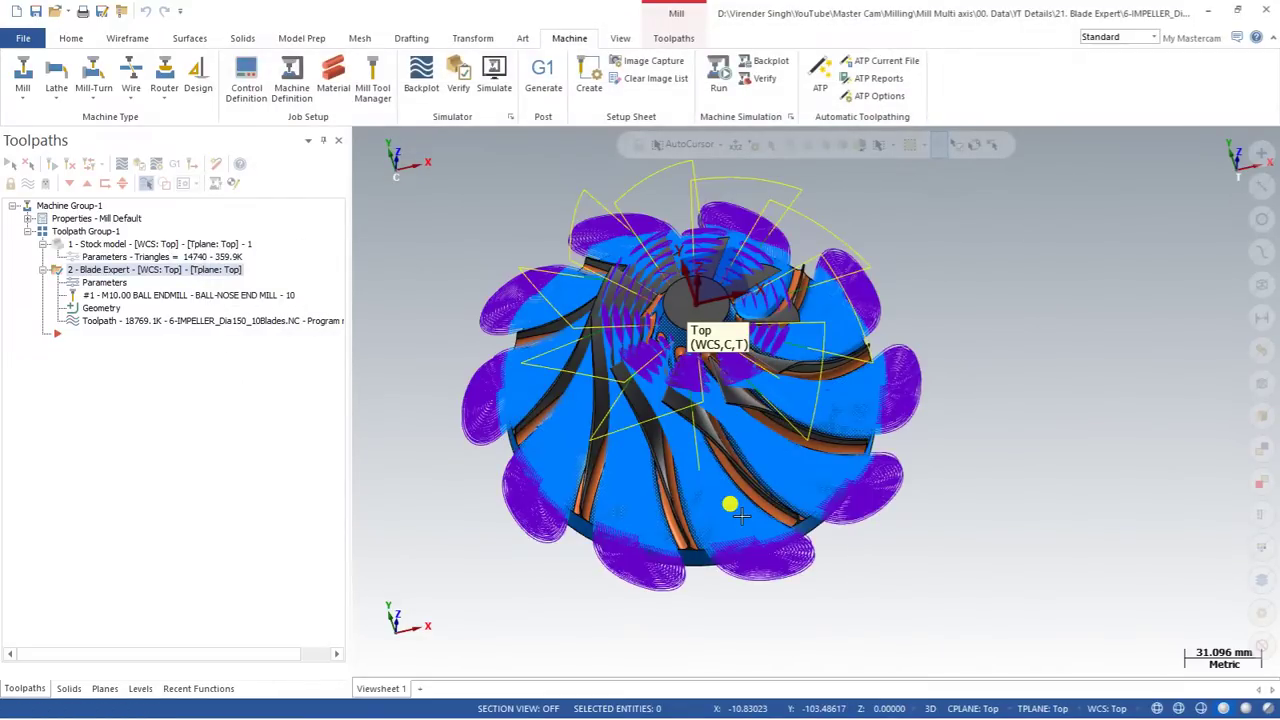
Step: Examine the regenerated toolpath around the whole impeller, including the passes between blades and the linking moves above them
{"action": "middle_click_drag", "start_coordinate": [741, 516], "coordinate": [686, 469]}
{"action": "scroll", "coordinate": [698, 434], "scroll_direction": "up", "scroll_amount": 2}
{"action": "scroll", "coordinate": [749, 432], "scroll_direction": "down", "scroll_amount": 2}
{"action": "scroll", "coordinate": [681, 418], "scroll_direction": "up", "scroll_amount": 2}
{"action": "scroll", "coordinate": [782, 429], "scroll_direction": "down", "scroll_amount": 2}
{"action": "middle_click_drag", "start_coordinate": [765, 423], "coordinate": [755, 439]}
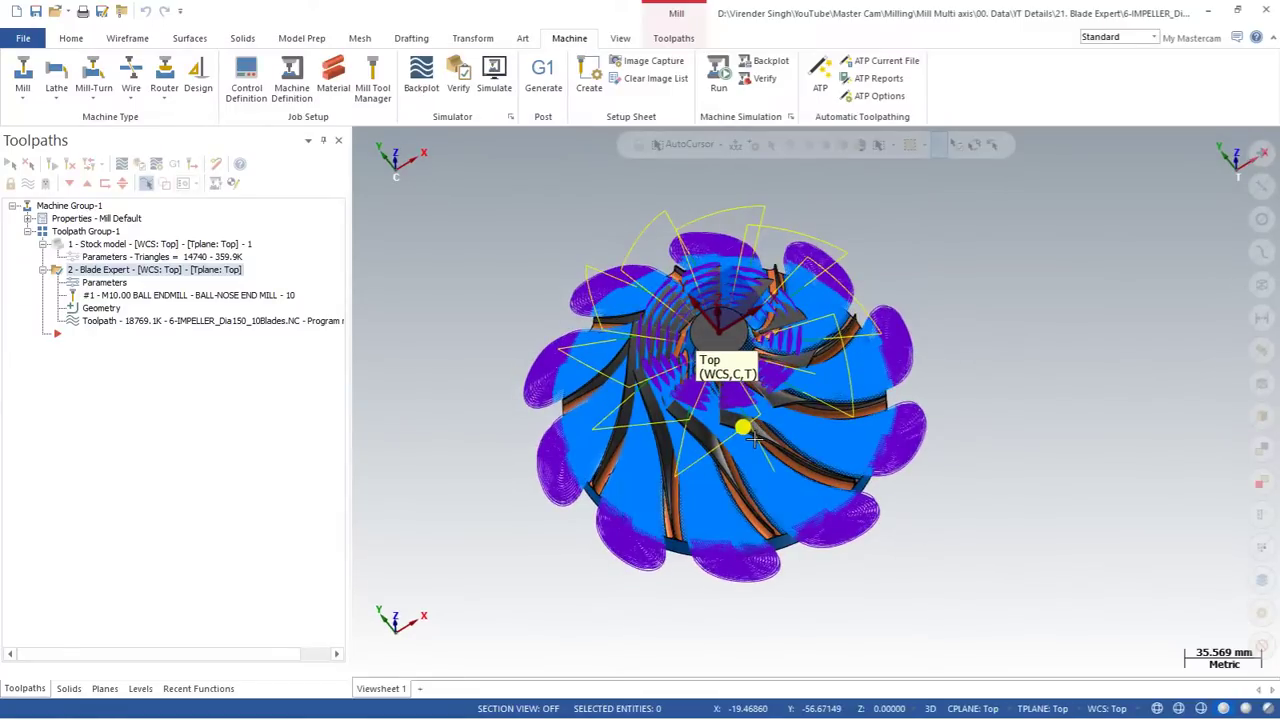
{"action": "middle_click_drag", "start_coordinate": [755, 439], "coordinate": [757, 414]}
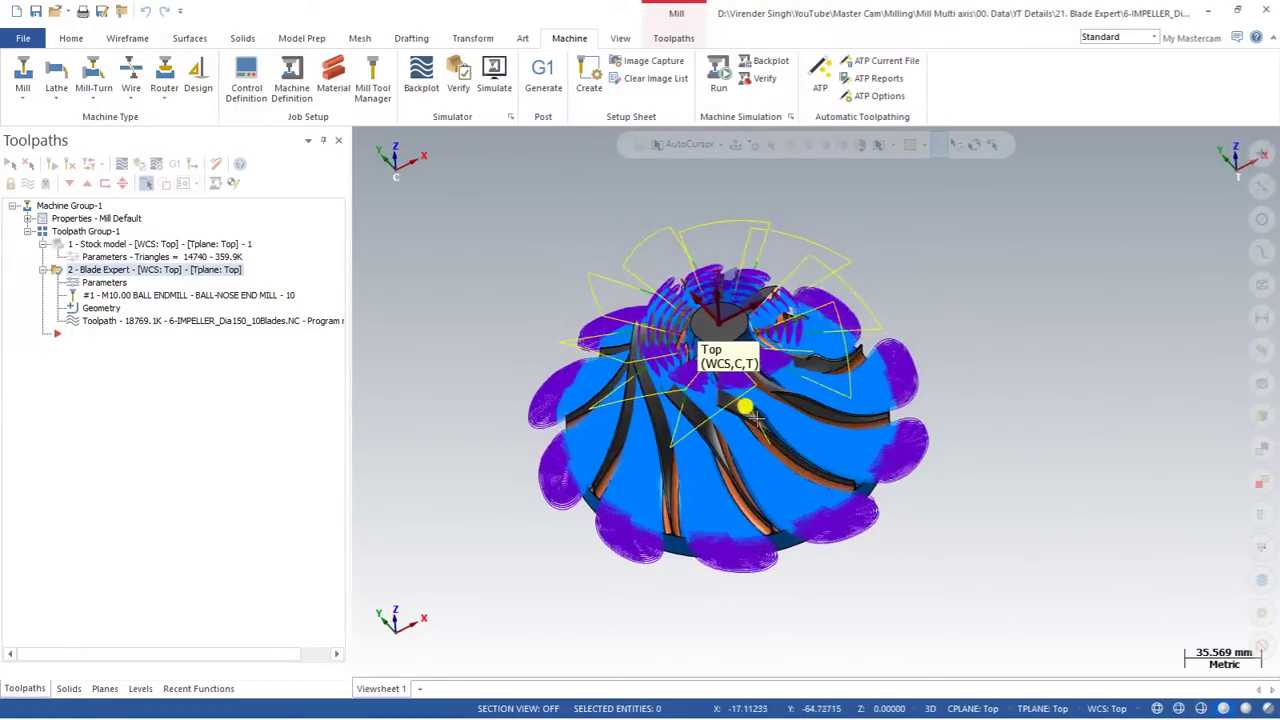
{"action": "scroll", "coordinate": [645, 447], "scroll_direction": "down", "scroll_amount": 1}
{"action": "scroll", "coordinate": [645, 447], "scroll_direction": "up", "scroll_amount": 2}
{"action": "mouse_move", "coordinate": [643, 446]}
{"action": "middle_mouse_down"}
{"action": "mouse_move", "coordinate": [649, 420]}
{"action": "mouse_move", "coordinate": [666, 449]}
{"action": "mouse_move", "coordinate": [643, 428]}
{"action": "middle_mouse_up"}
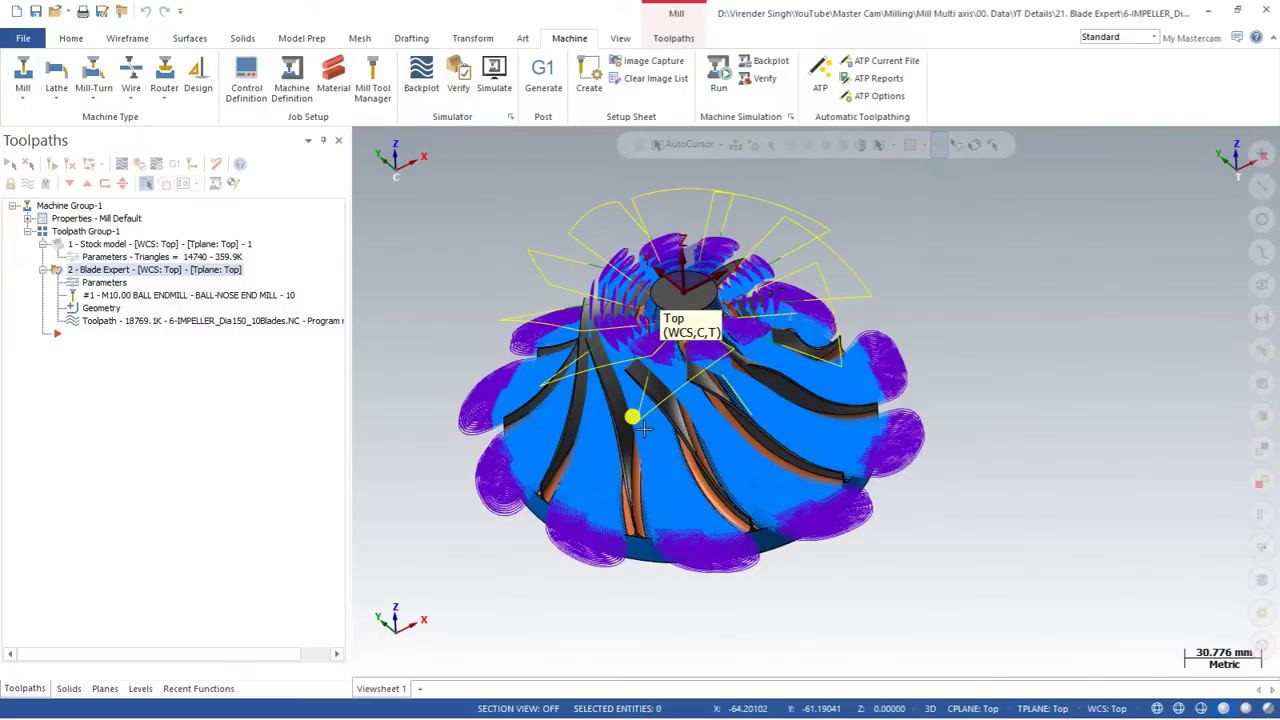
{"action": "middle_click_drag", "start_coordinate": [644, 429], "coordinate": [681, 421]}
{"action": "scroll", "coordinate": [550, 293], "scroll_direction": "up", "scroll_amount": 1}
{"action": "middle_click_drag", "start_coordinate": [551, 291], "coordinate": [542, 290]}
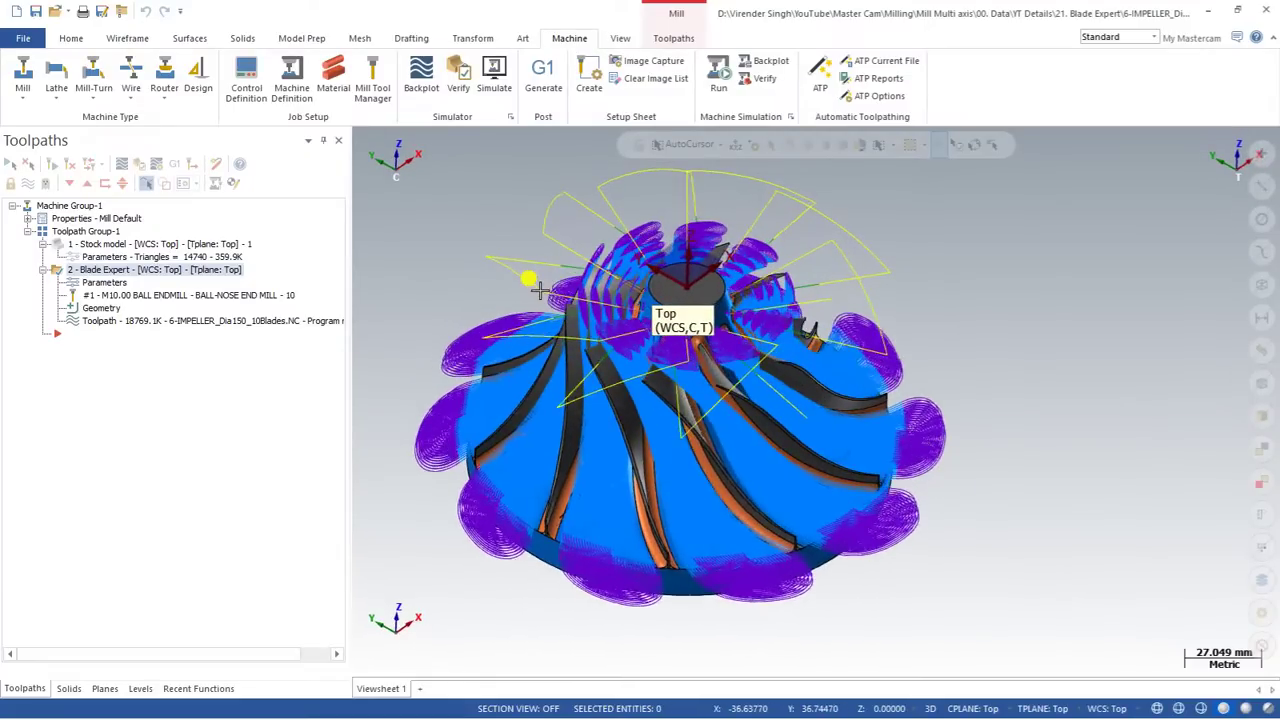